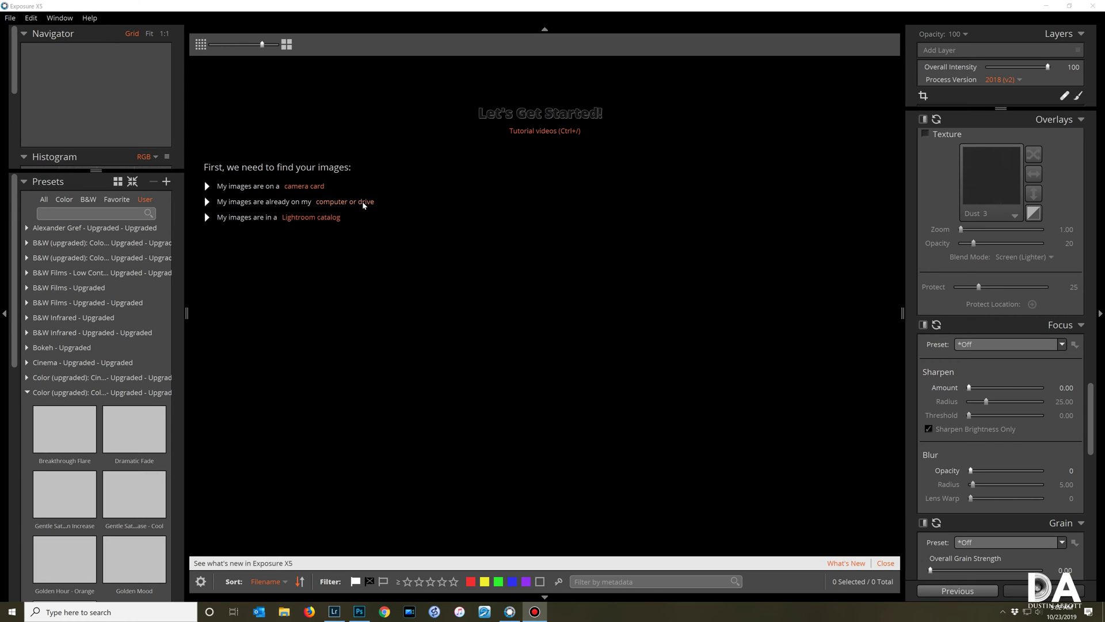
Browse the Sigma 35mm DN Review folder and expand the Histogram panel
click(306, 217)
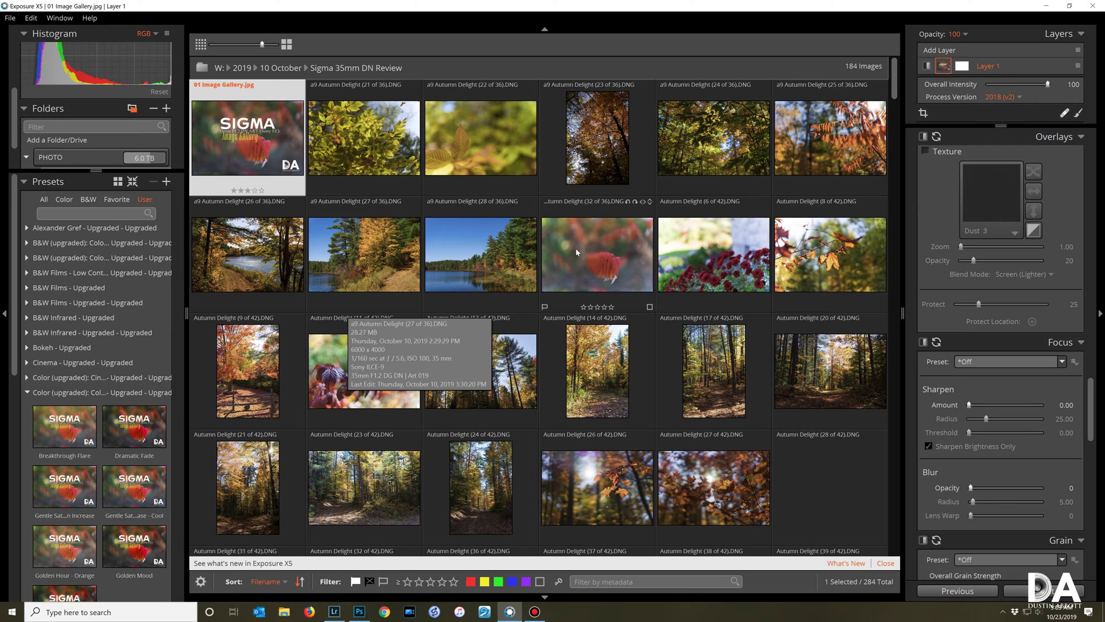
scroll(576, 252, down, 5)
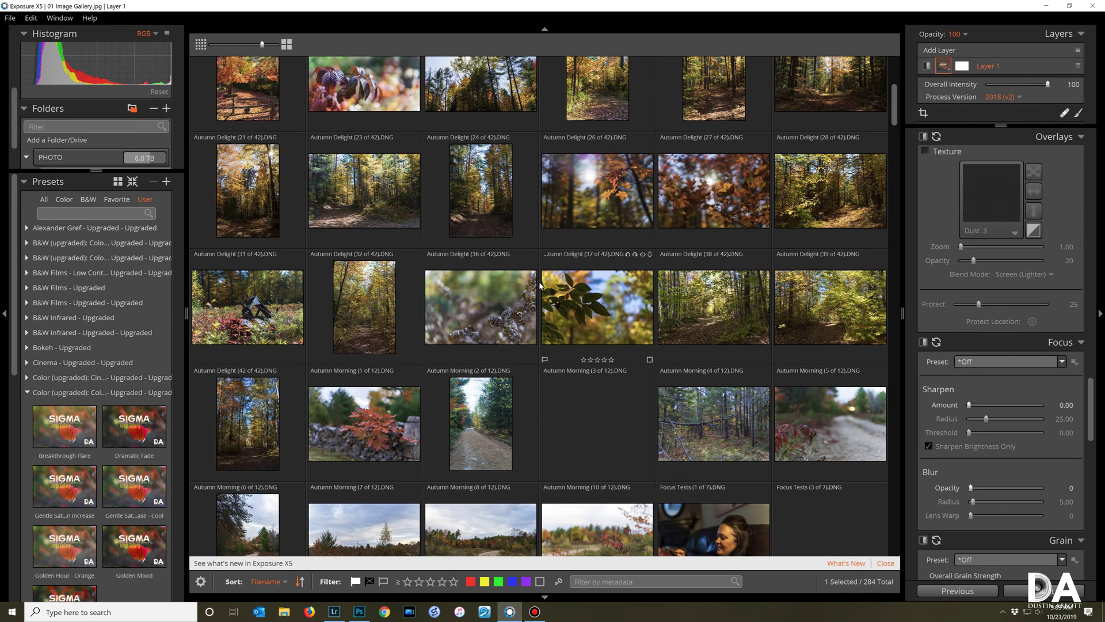
scroll(541, 284, down, 8)
scroll(542, 278, up, 3)
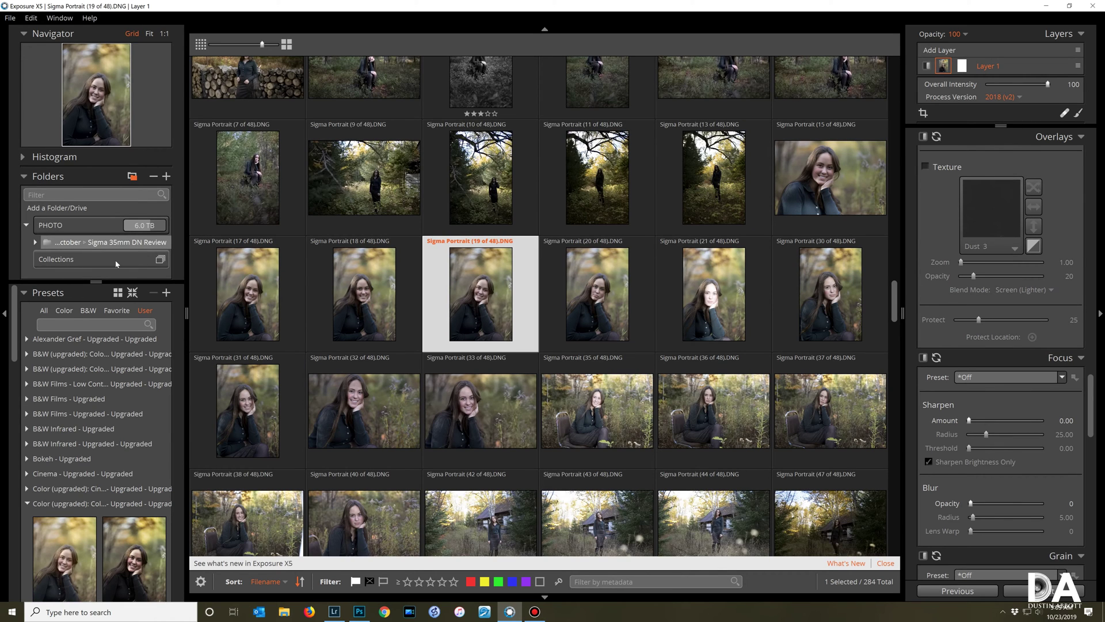
click(22, 158)
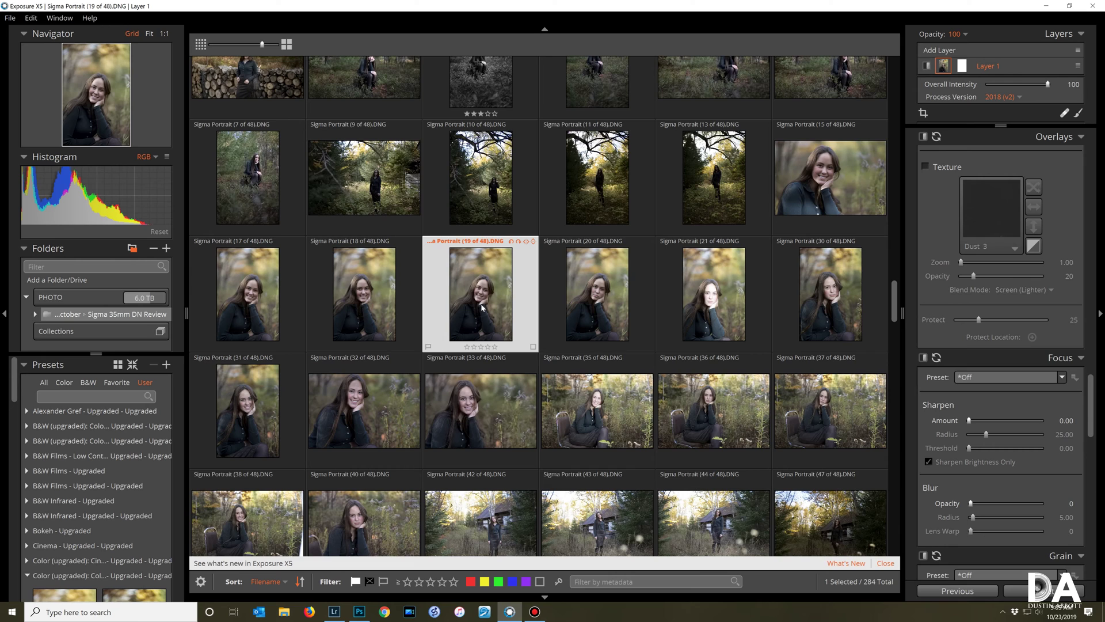
Open Sigma Portrait (19 of 48) full-size for editing, dismissing its context menu first
mouse_move(482, 307)
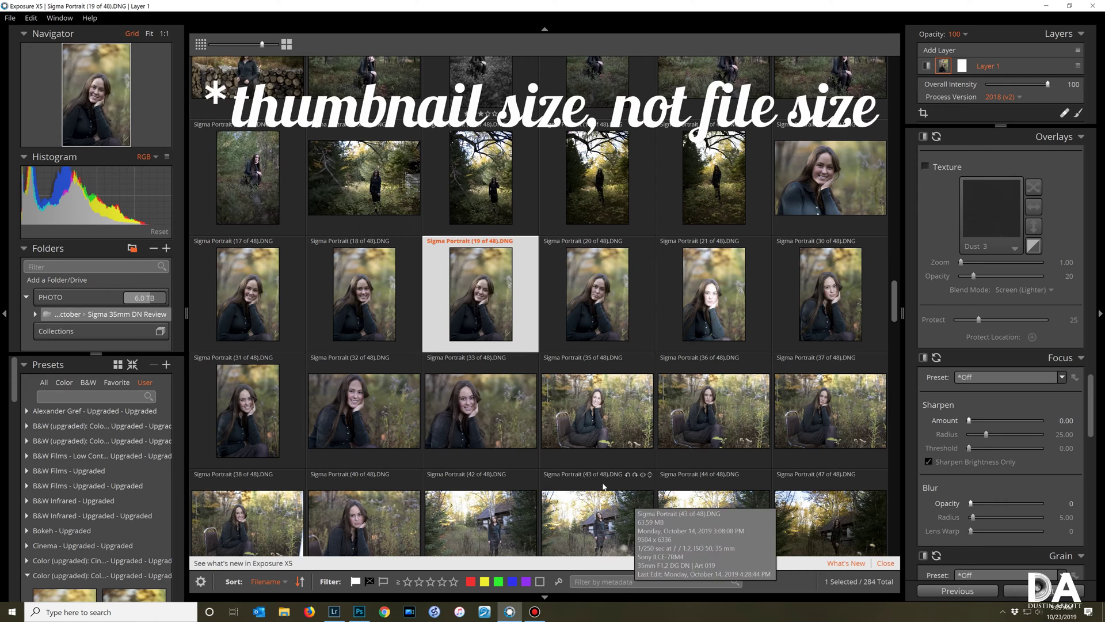
right_click(467, 297)
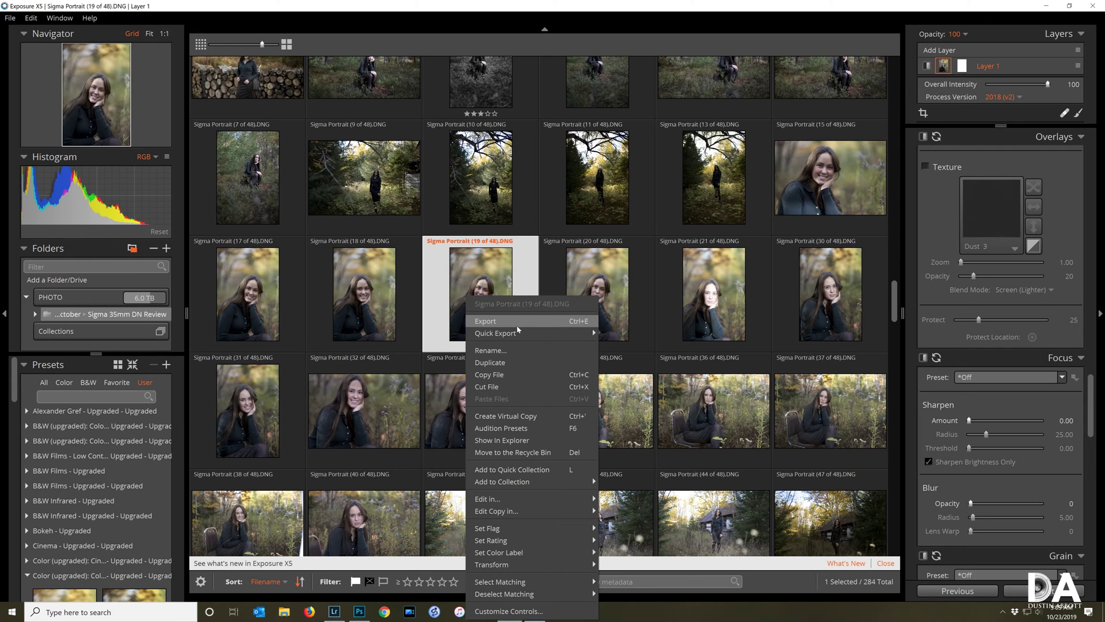
mouse_move(517, 329)
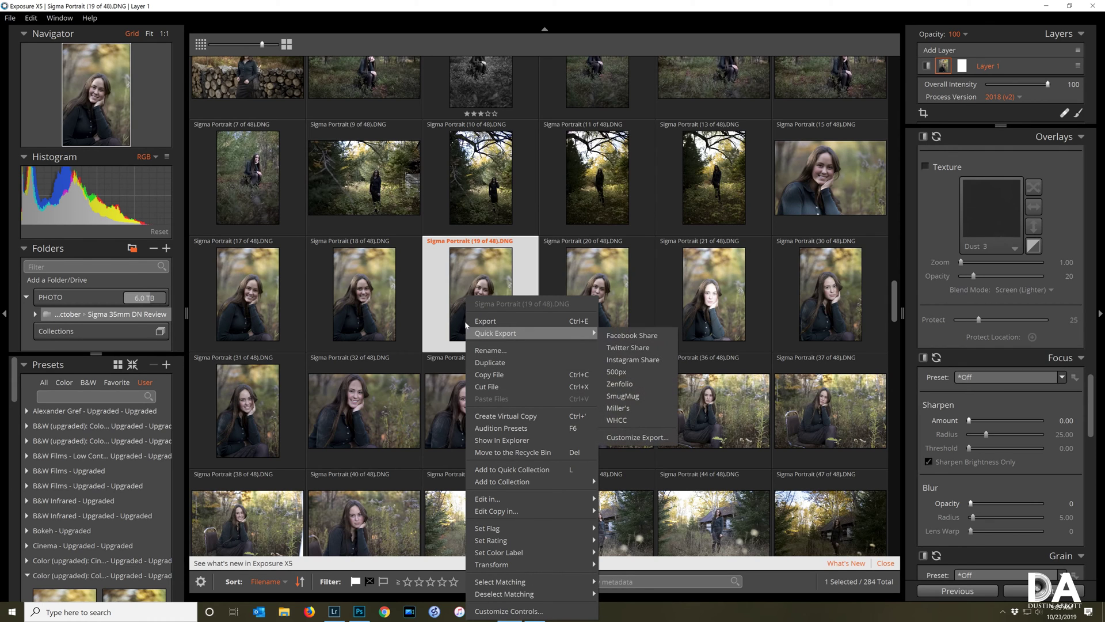
click(460, 287)
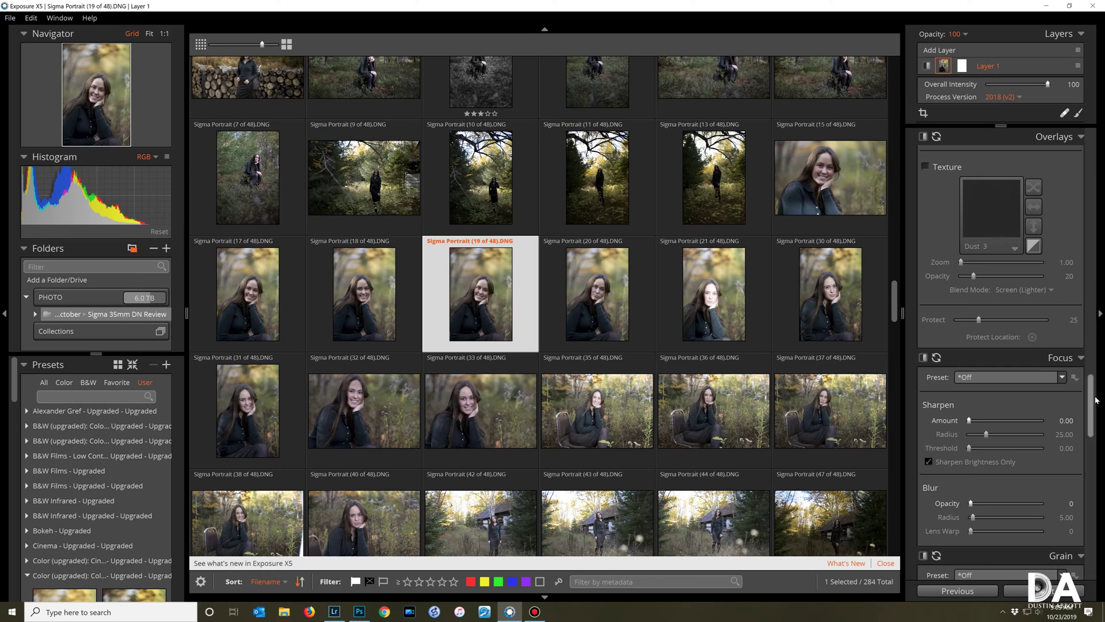
double_click(482, 300)
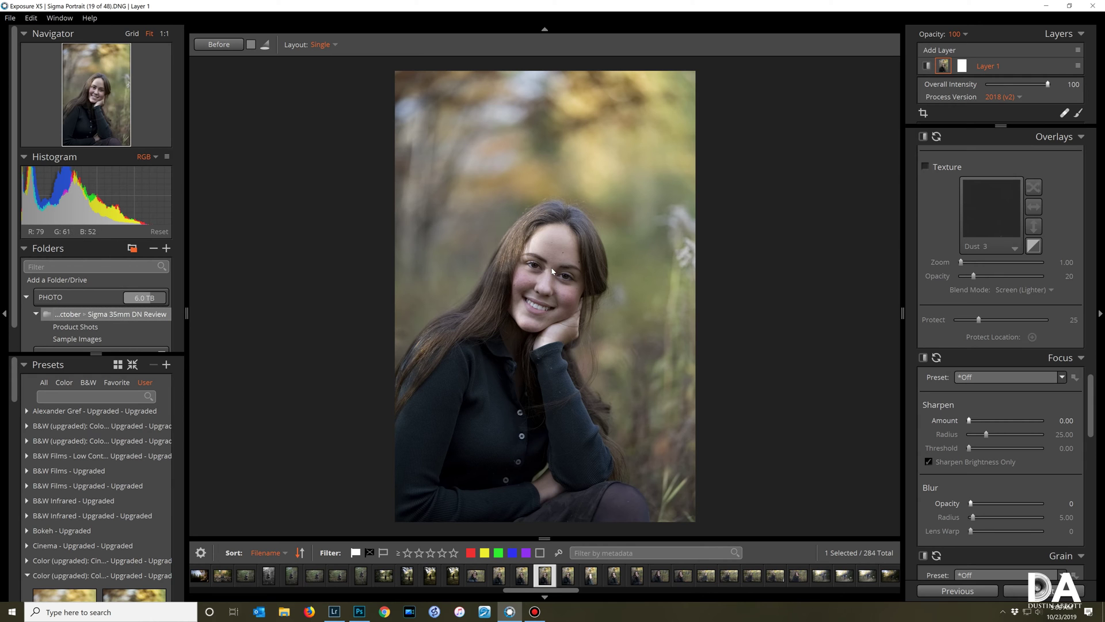
Zoom in on her face and back out, then show the Color preset thumbnails
click(507, 296)
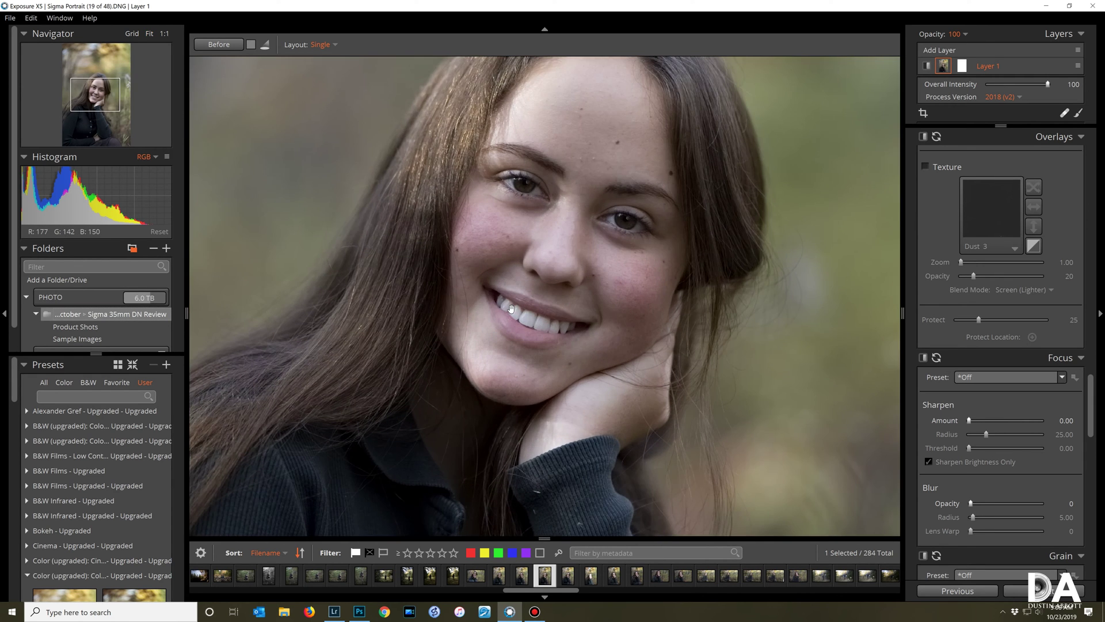
click(511, 310)
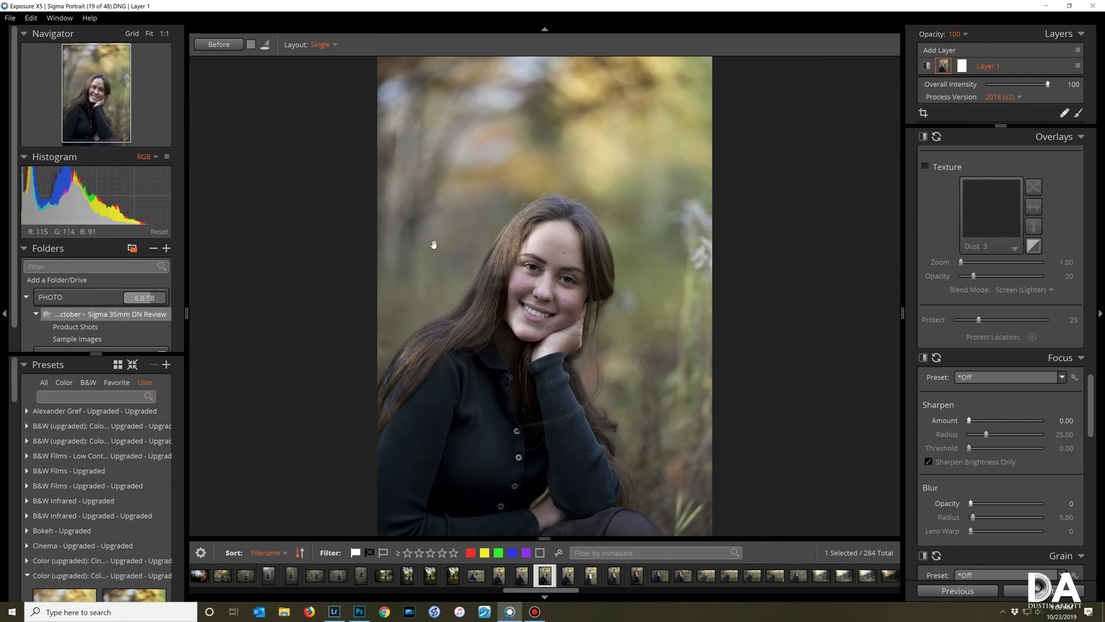
scroll(55, 500, down, 5)
click(58, 500)
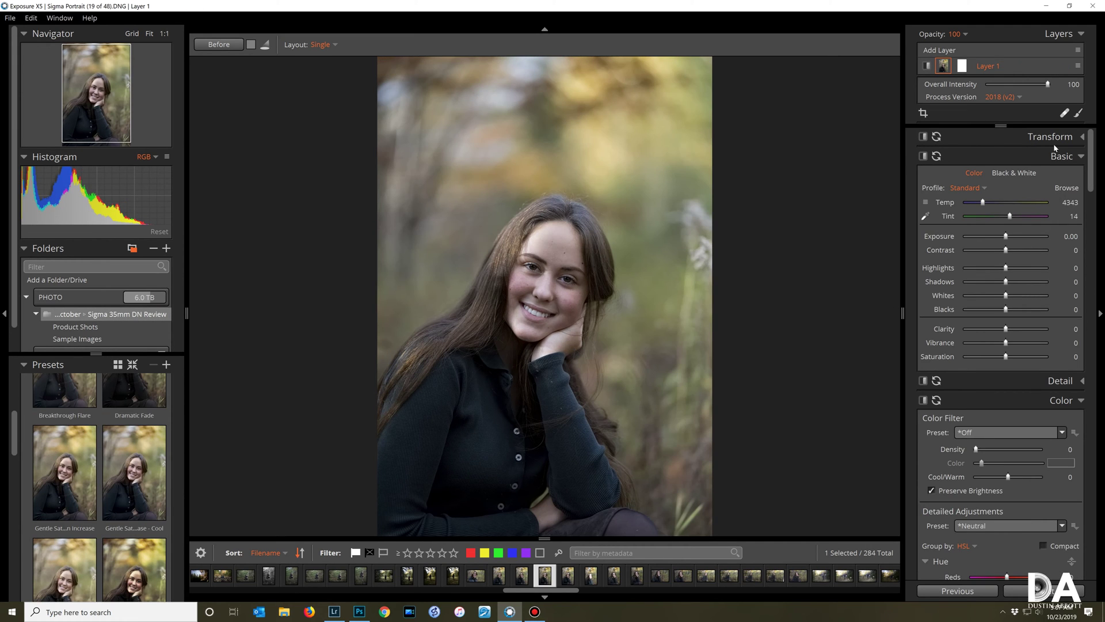
Inspect the Transform, Detail, Color, Tone Curve and LUT panels by expanding and collapsing them
click(1074, 141)
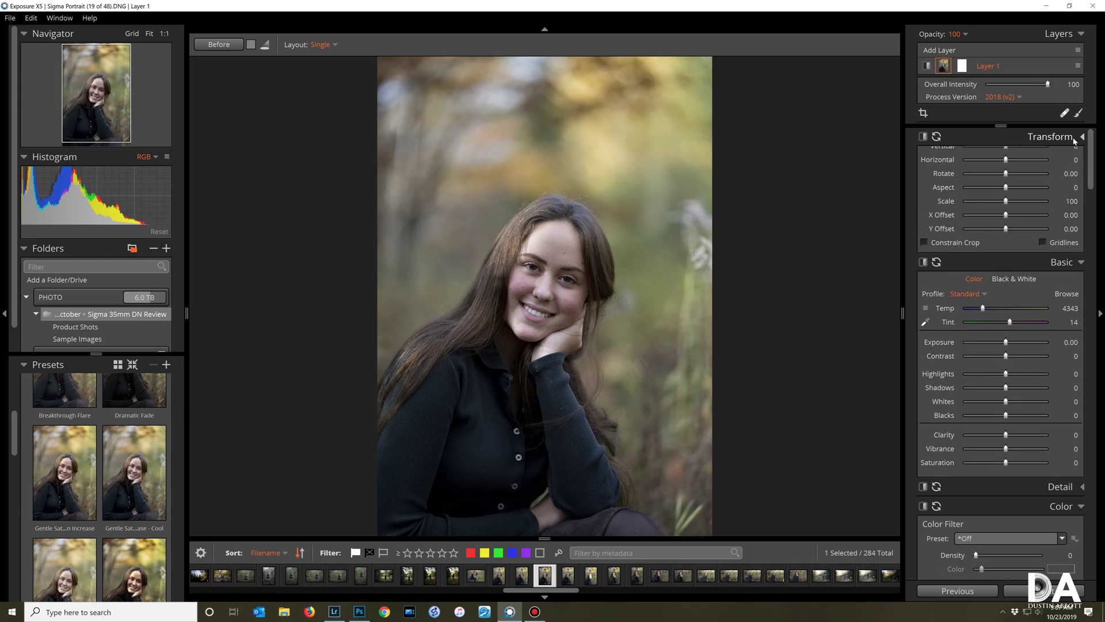
click(1071, 137)
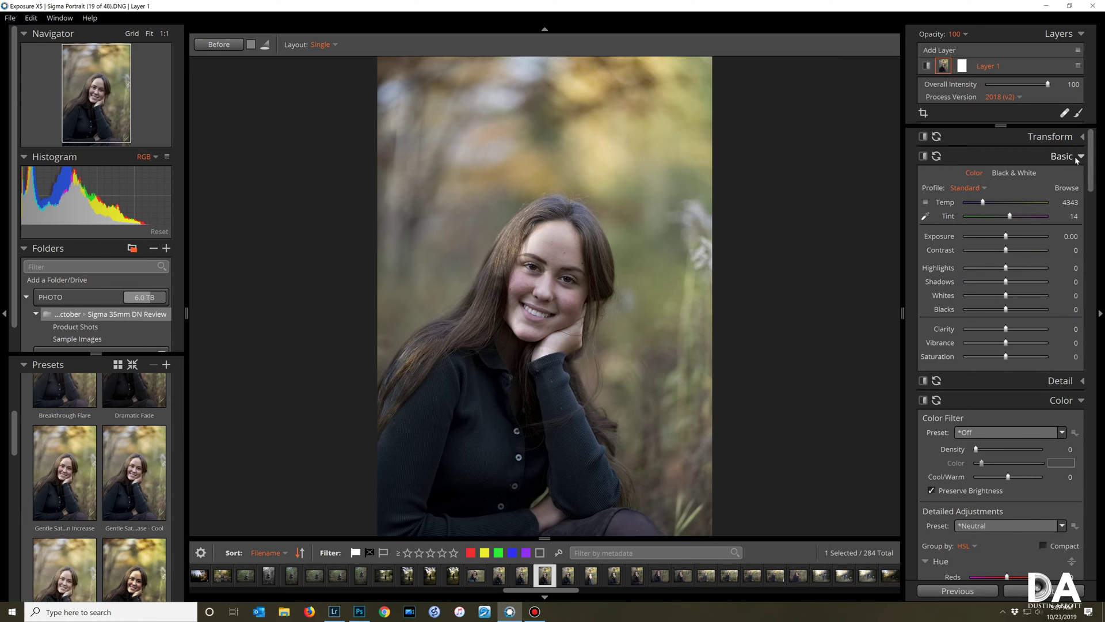
click(1073, 383)
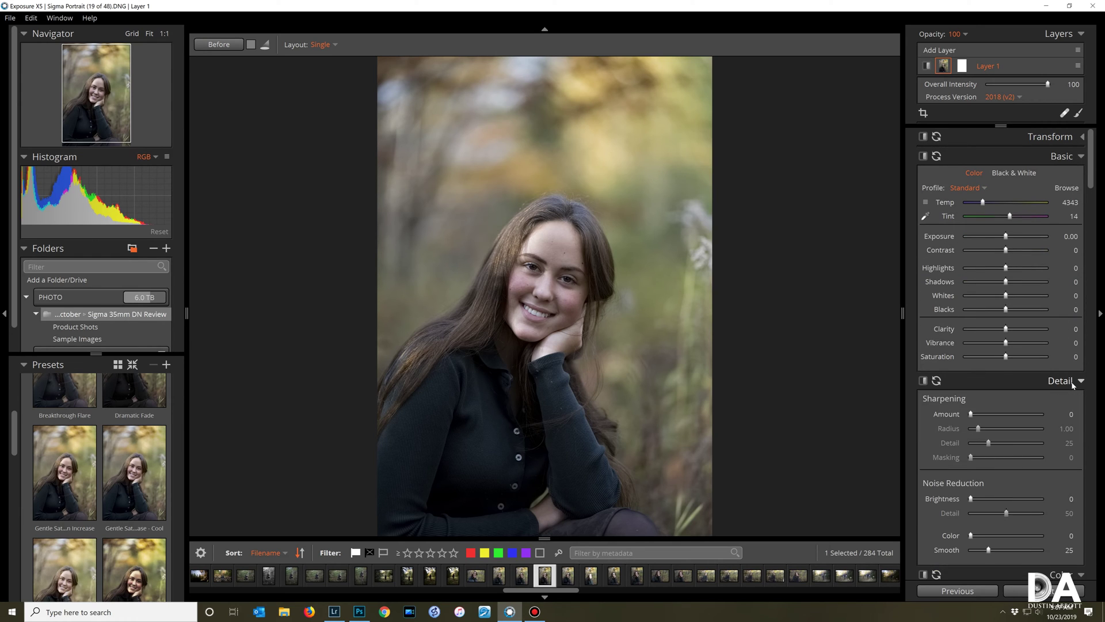
click(1073, 383)
click(1073, 402)
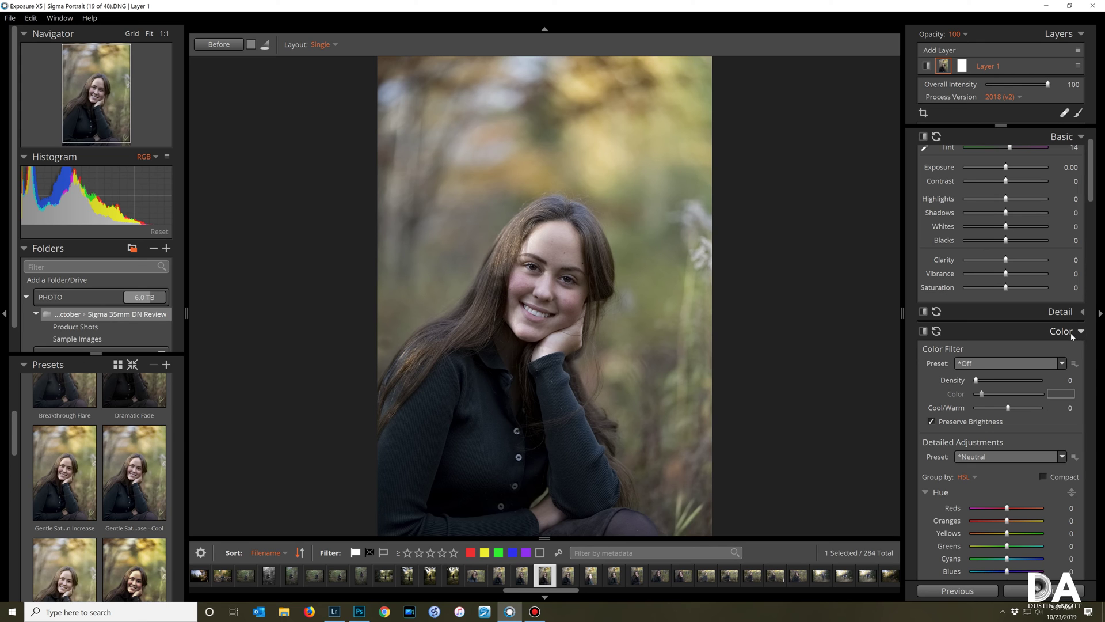
scroll(1065, 345, down, 5)
click(1061, 358)
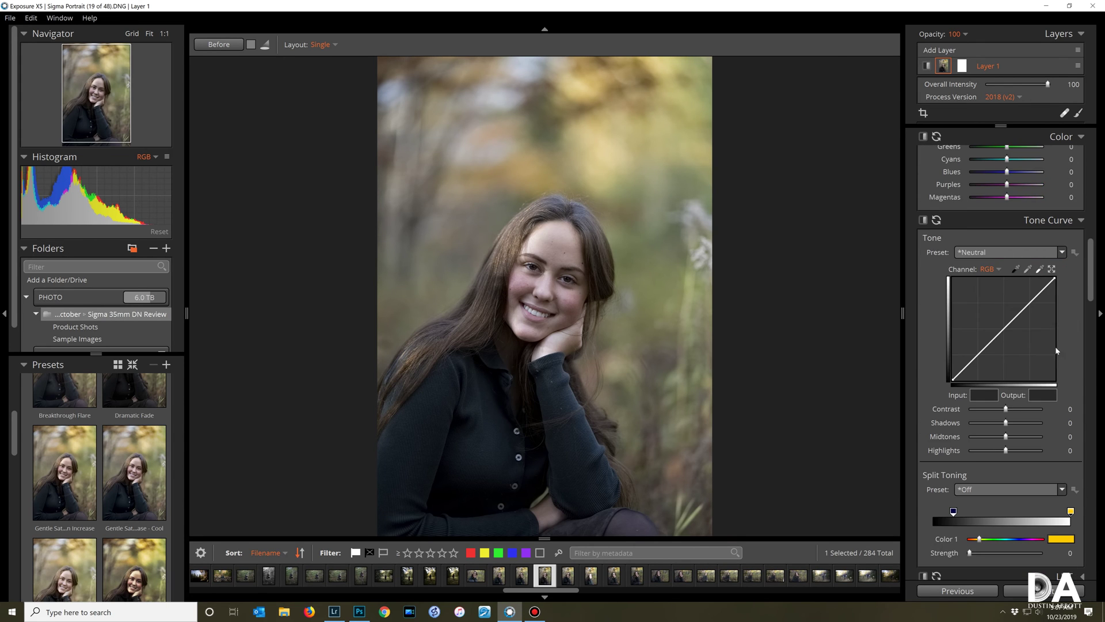
scroll(1057, 350, down, 6)
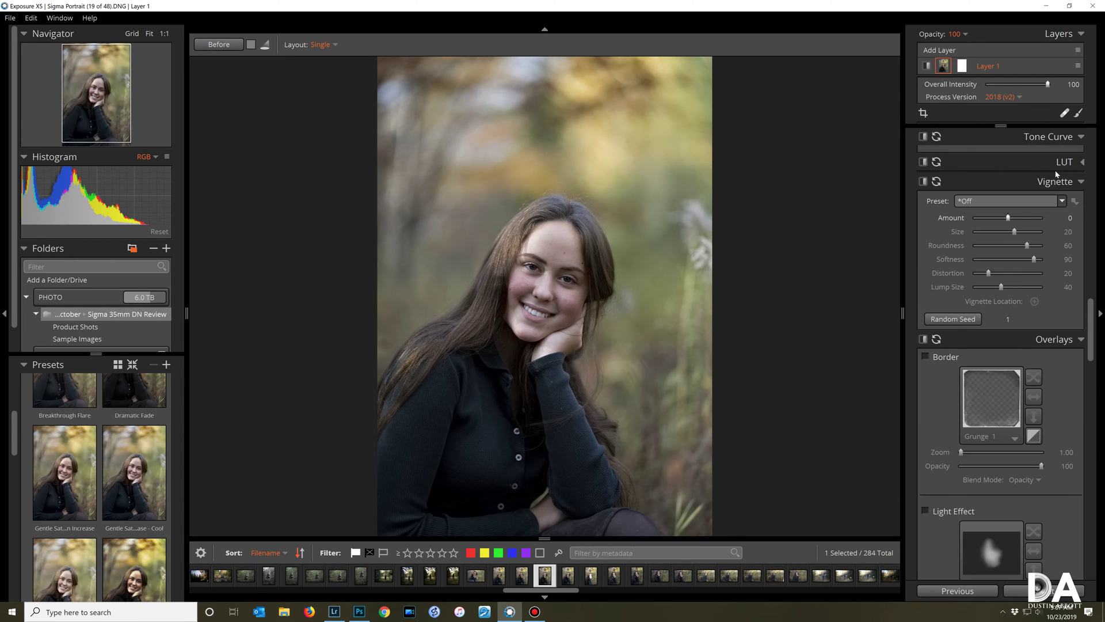
click(1068, 164)
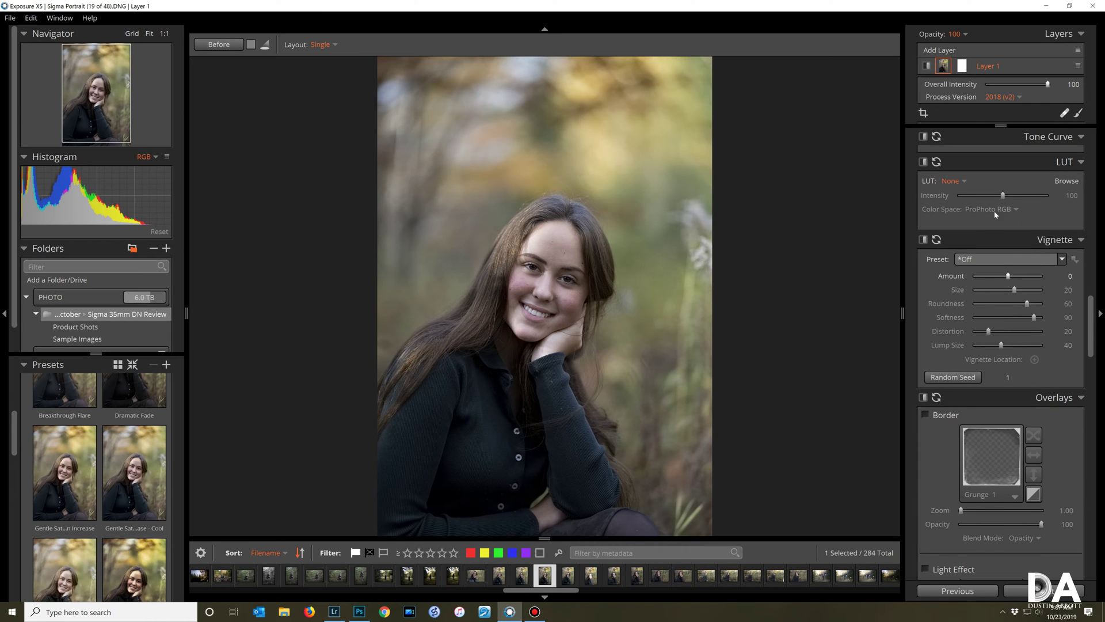
click(1074, 164)
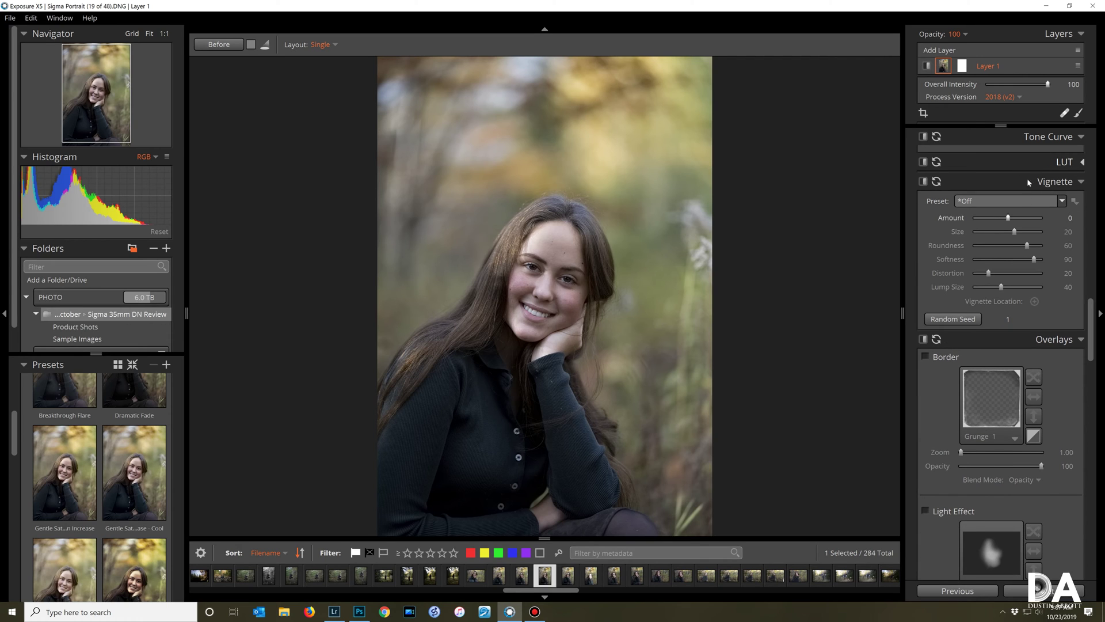
Apply the Gentle Saturation Increase preset to the portrait
scroll(1006, 261, down, 2)
scroll(1007, 293, down, 2)
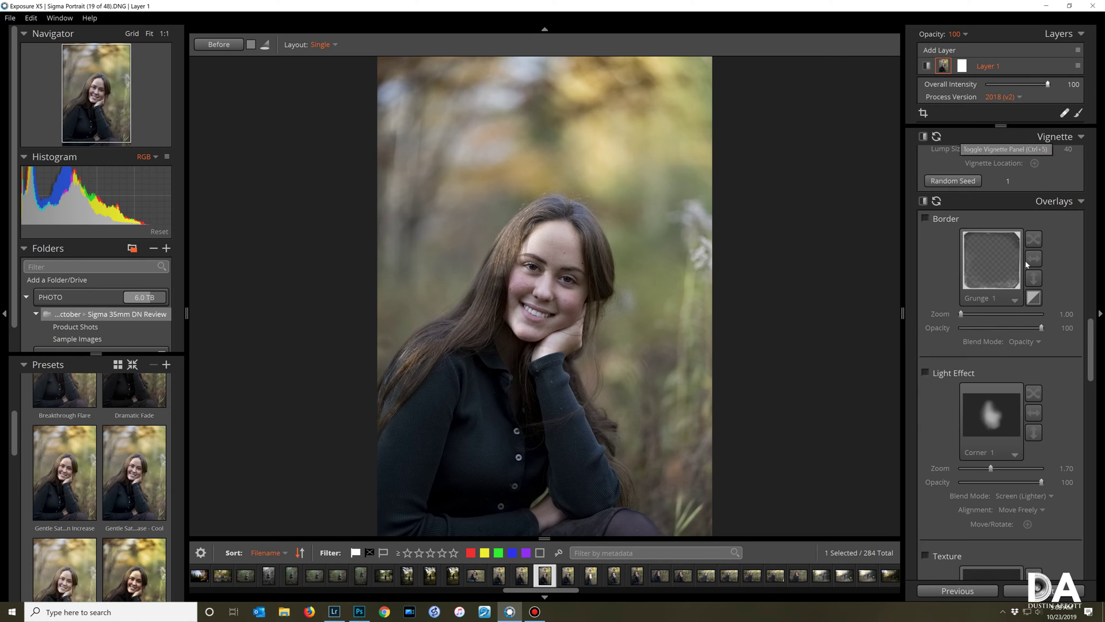
scroll(1028, 277, down, 3)
scroll(1029, 344, up, 2)
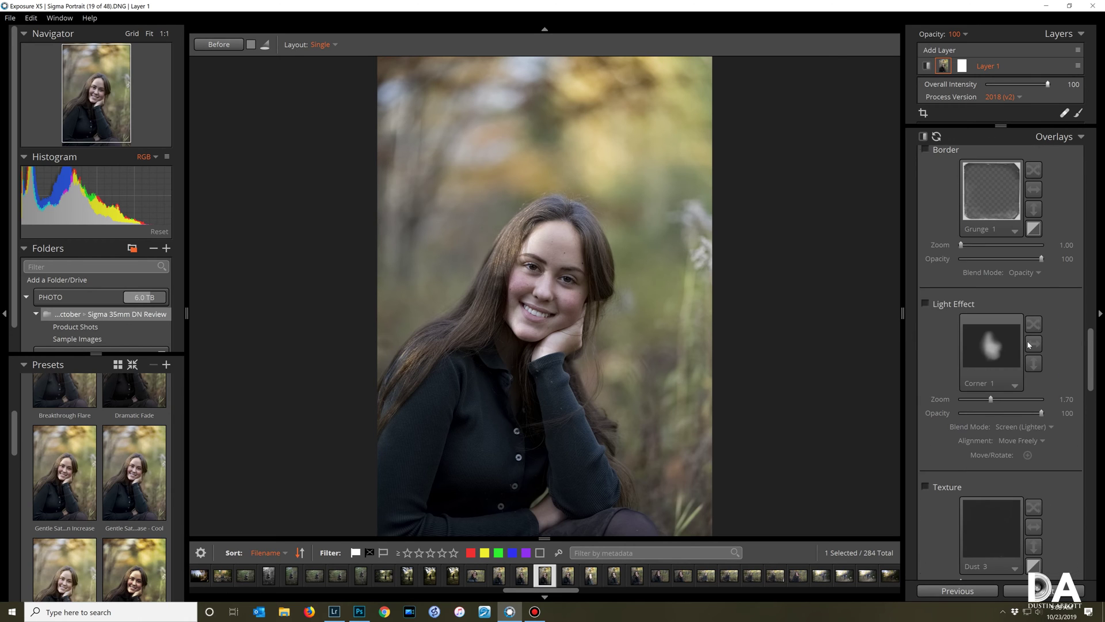
click(78, 473)
Apply the Breakthrough Flare preset and toggle Before to compare with the original
scroll(68, 550, up, 3)
click(64, 496)
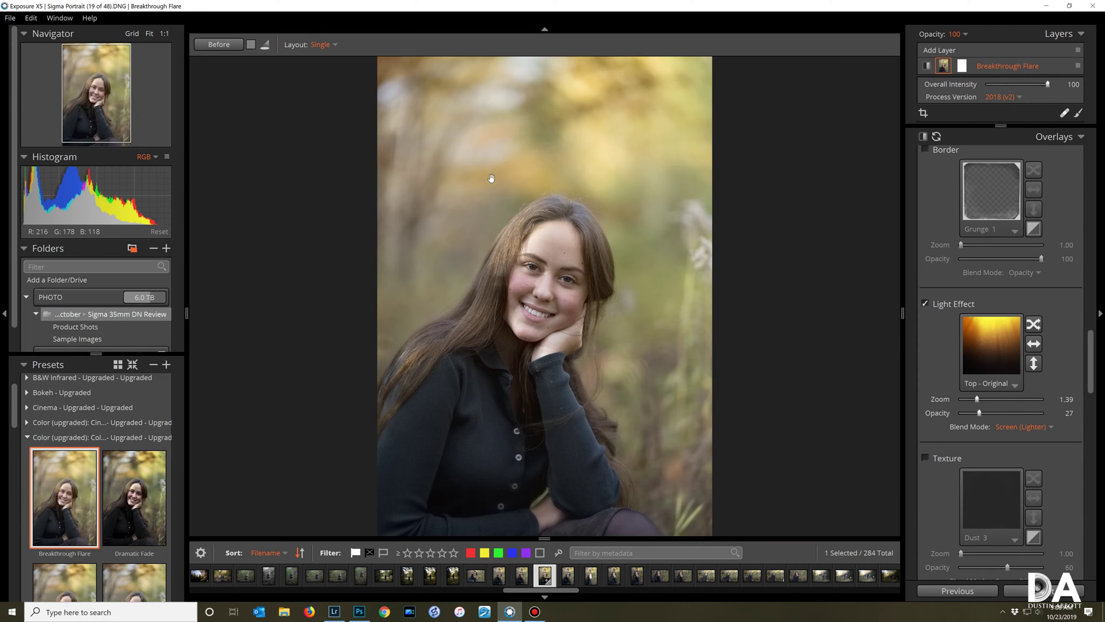
click(222, 45)
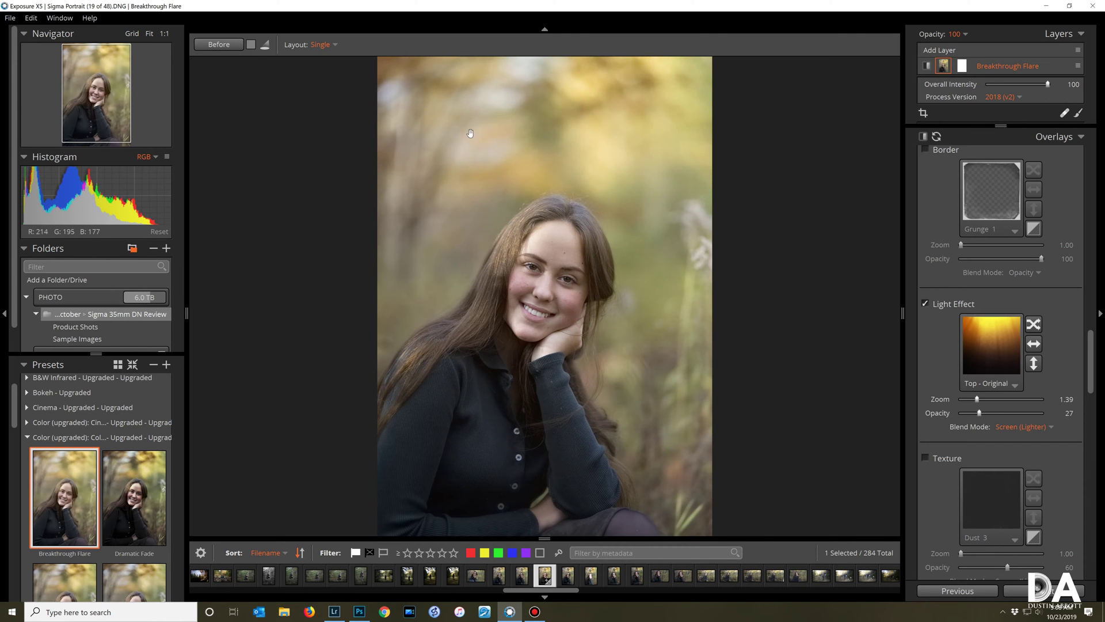
click(218, 45)
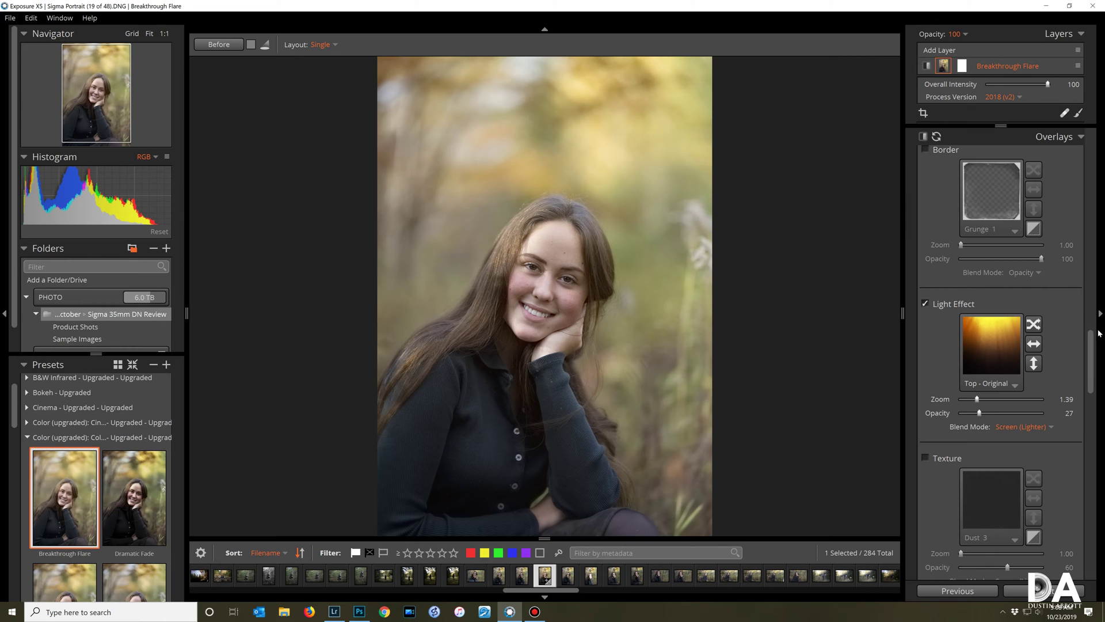
Collapse the Overlays panel and expand the Sharpen/Blur settings
scroll(1070, 259, up, 4)
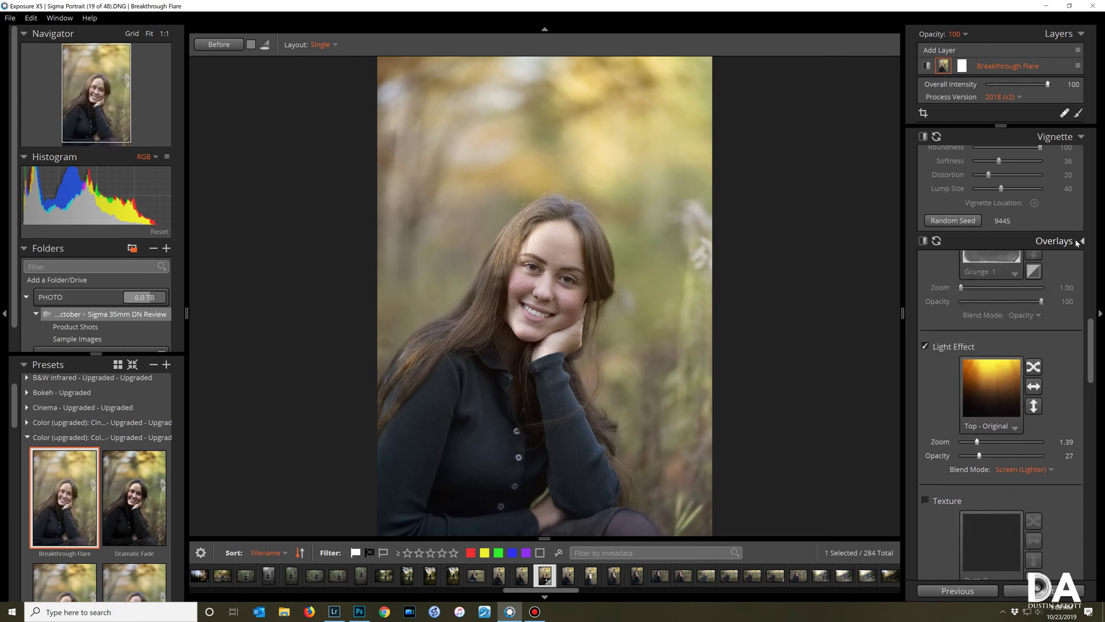
click(1078, 241)
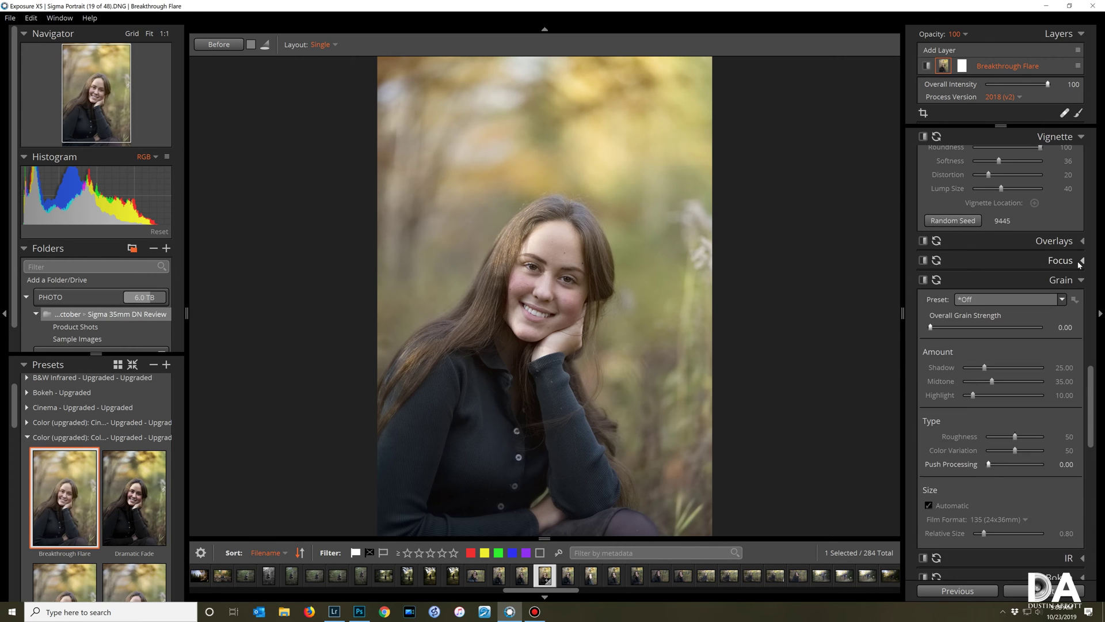
click(1079, 265)
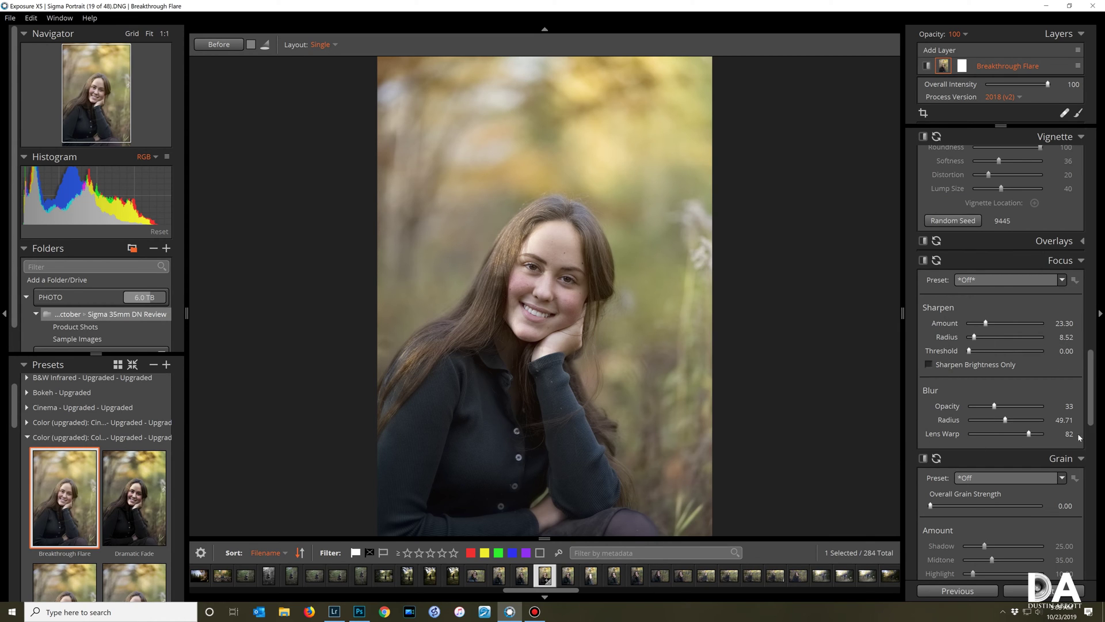
scroll(1078, 392, down, 3)
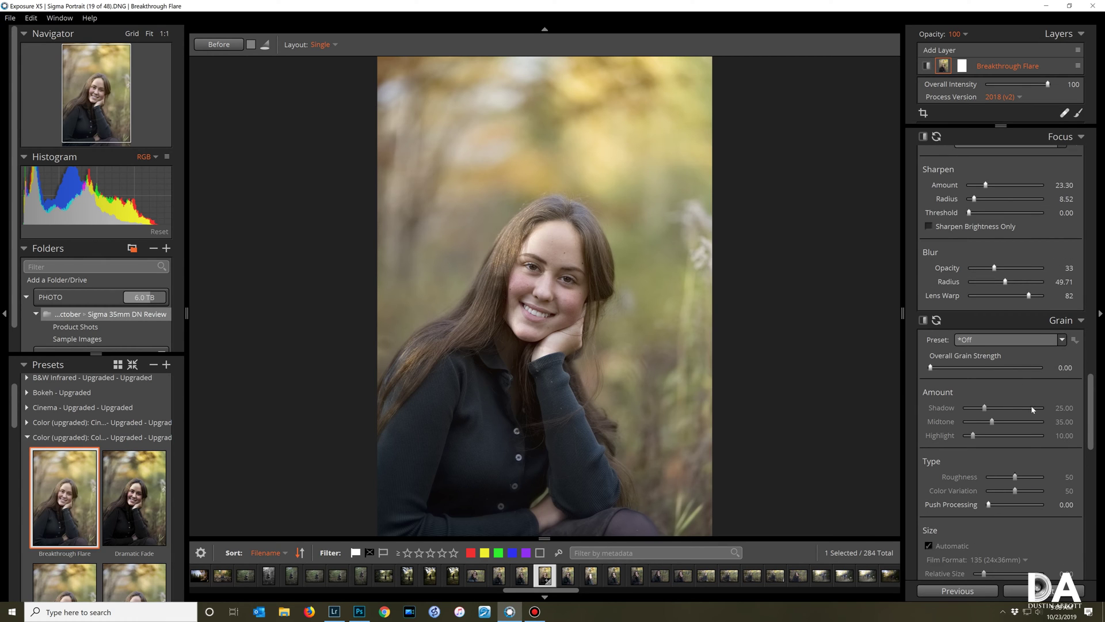
Leave the Grain preset at Off, then collapse Grain and expand the IR panel
click(1062, 340)
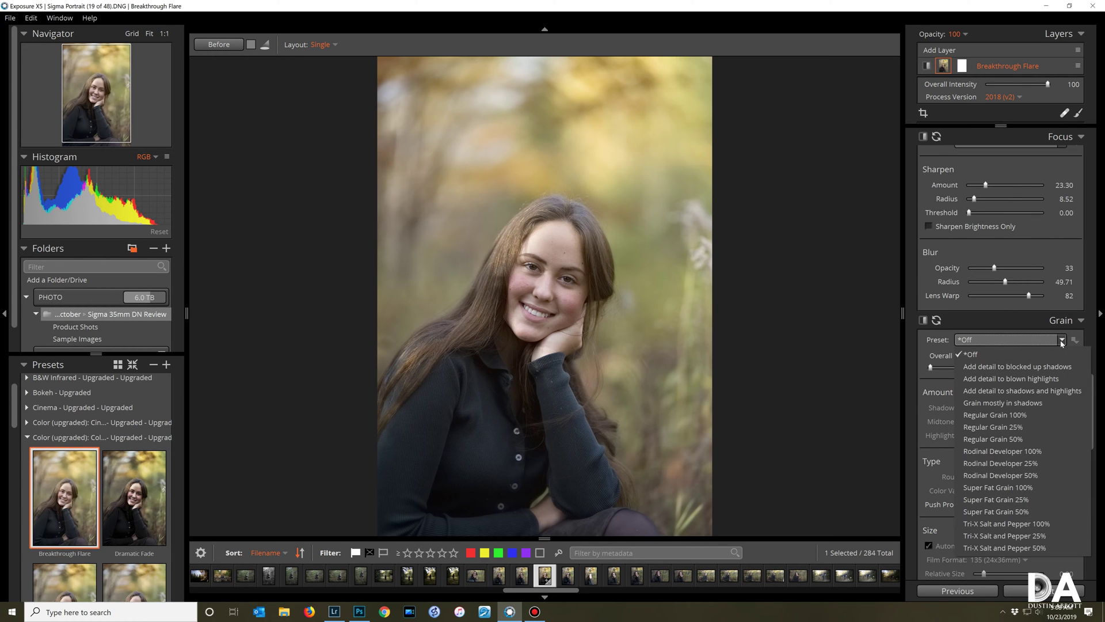
click(1062, 340)
click(1061, 340)
click(1062, 341)
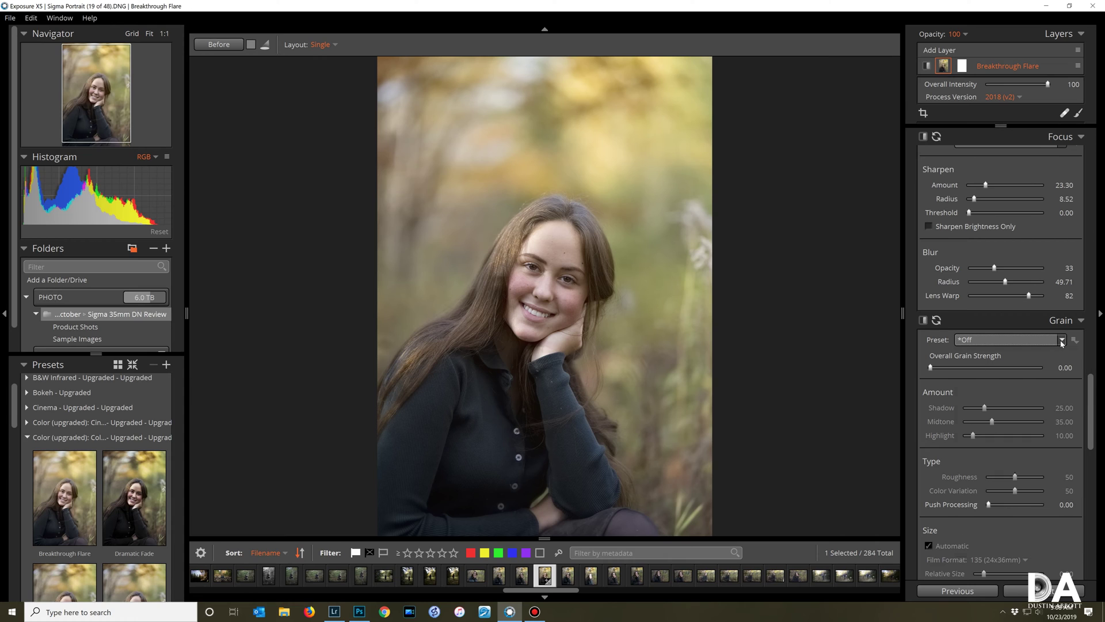
scroll(1040, 419, down, 3)
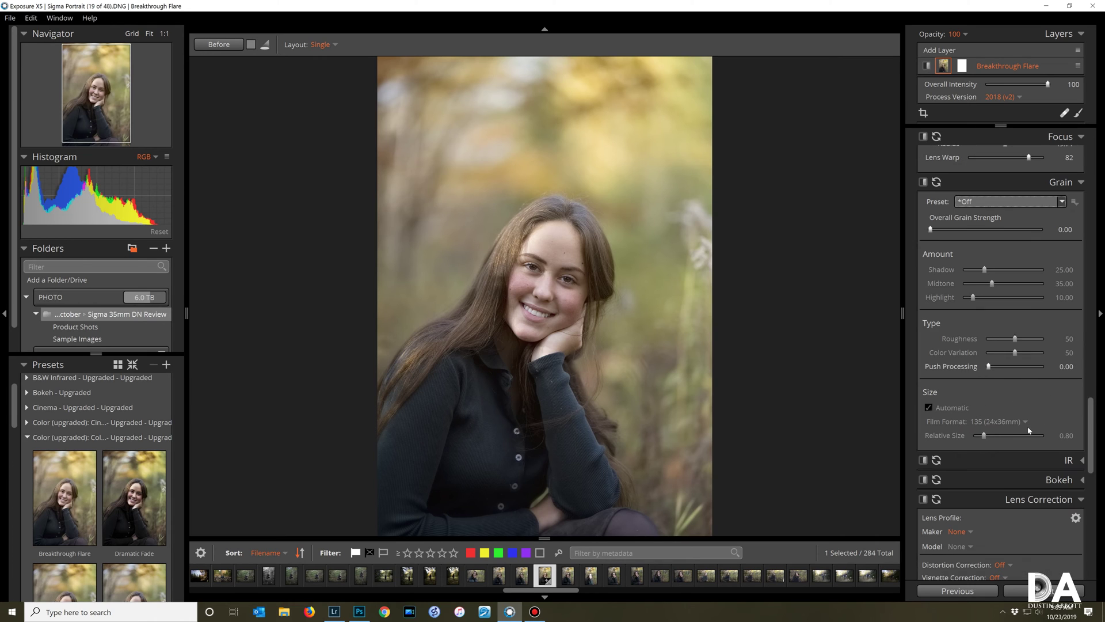
click(1082, 183)
click(1082, 201)
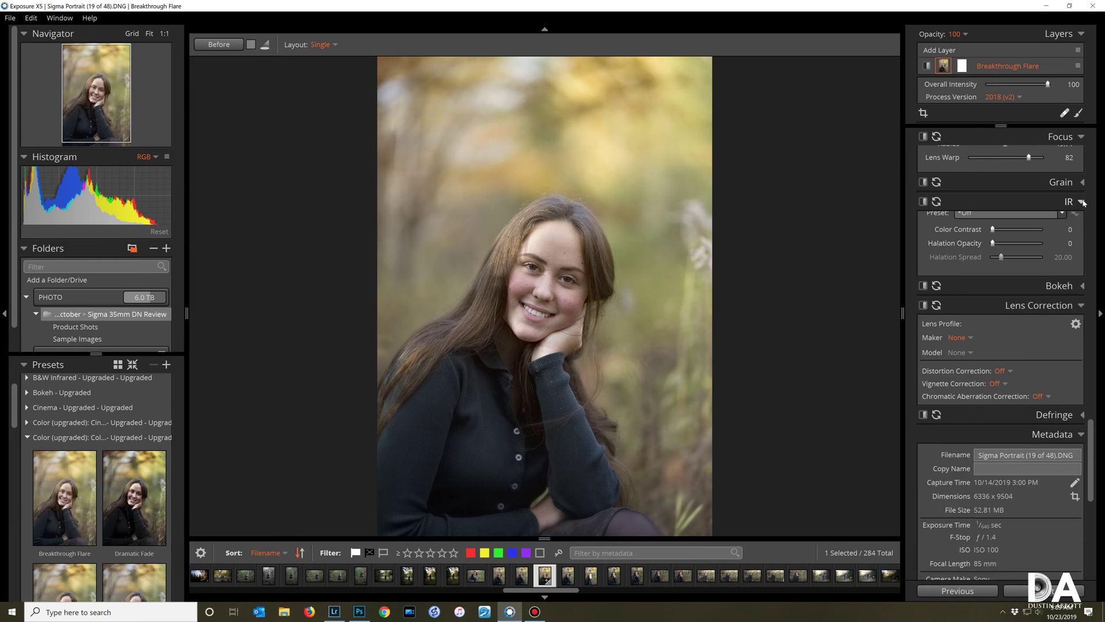
Preview the IR presets leaving IR Off, then collapse IR and expand Bokeh
click(1063, 221)
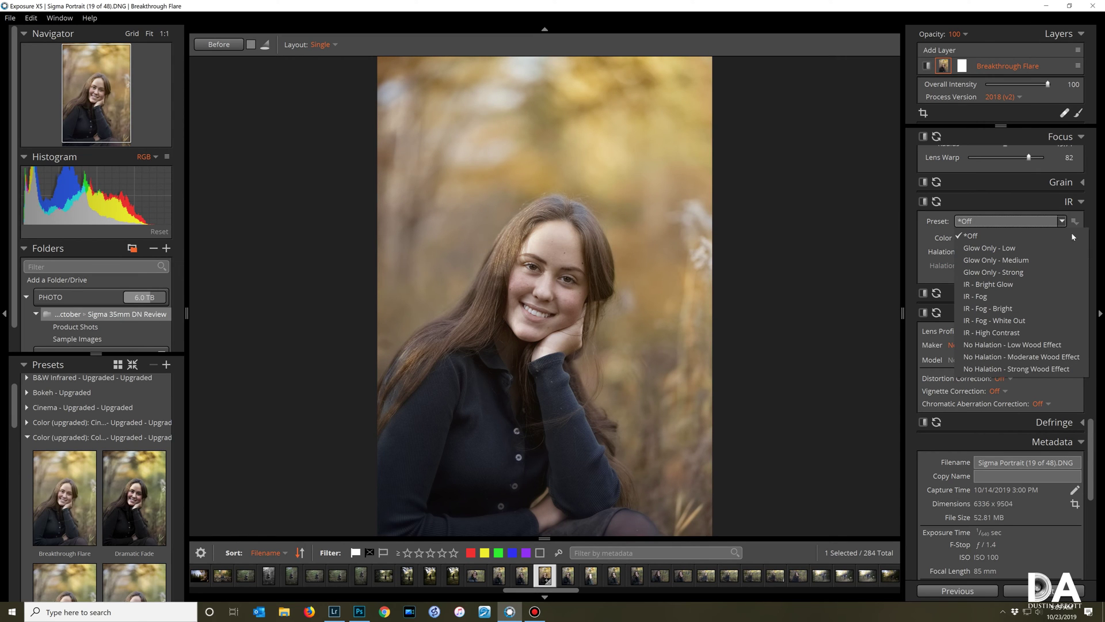
click(1082, 203)
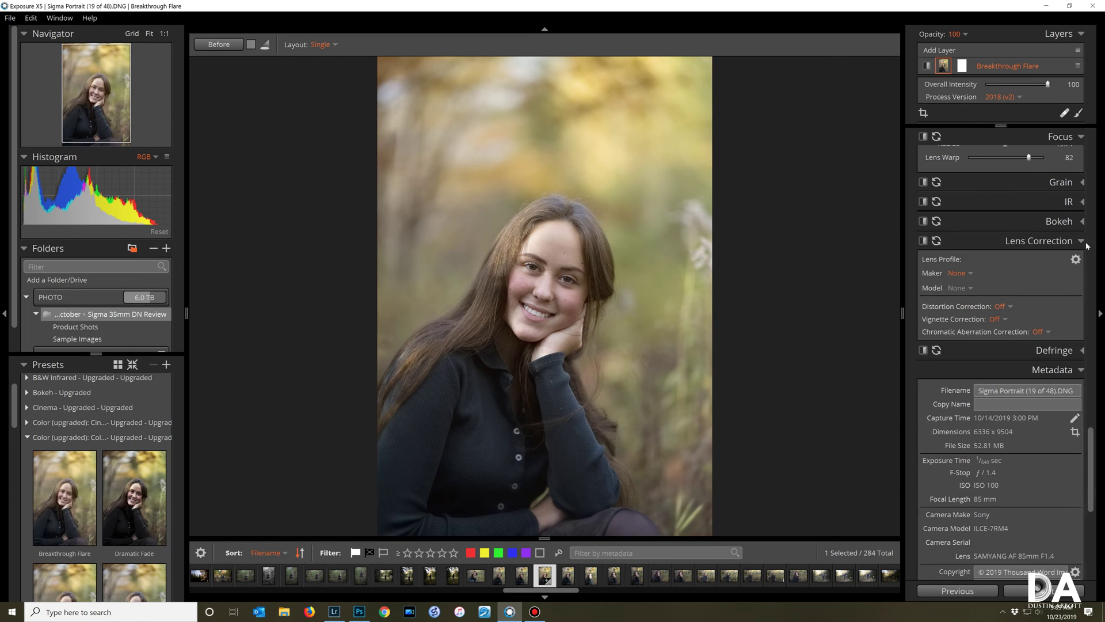
click(1082, 222)
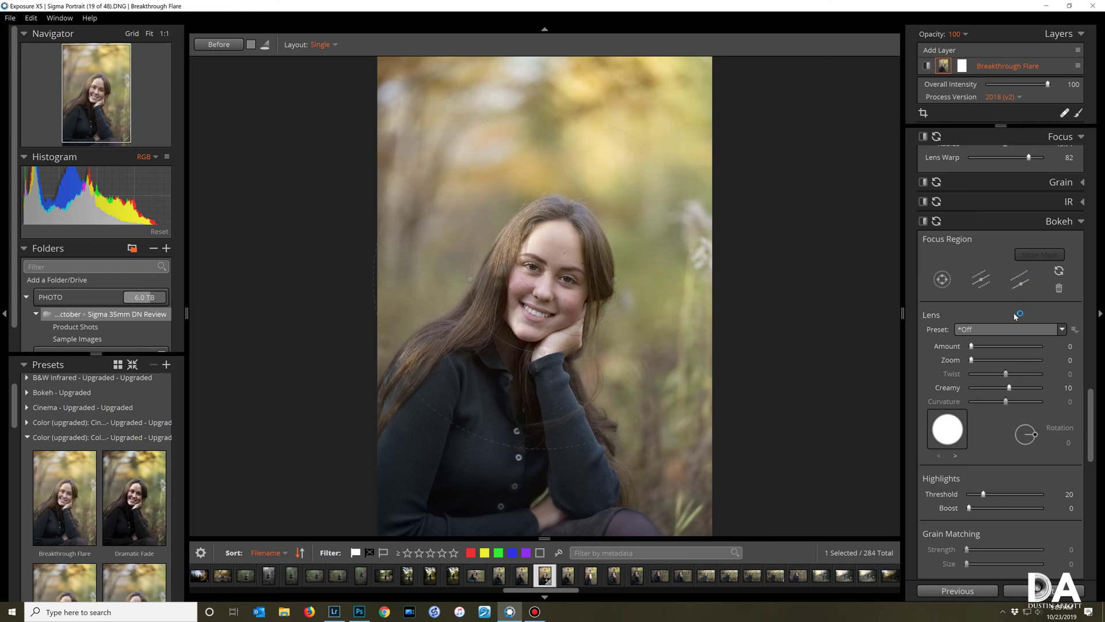
scroll(1015, 315, down, 2)
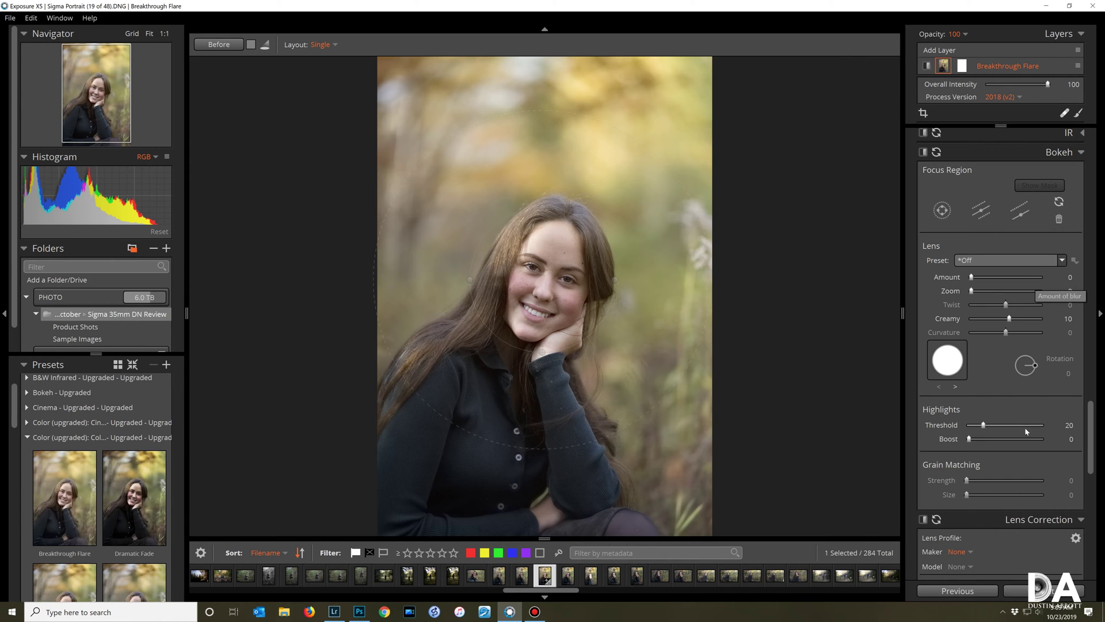
Set lens correction to Samyang 85mm f/1.4 IF UMC Aspherical and expand Defringe
click(1062, 152)
click(967, 204)
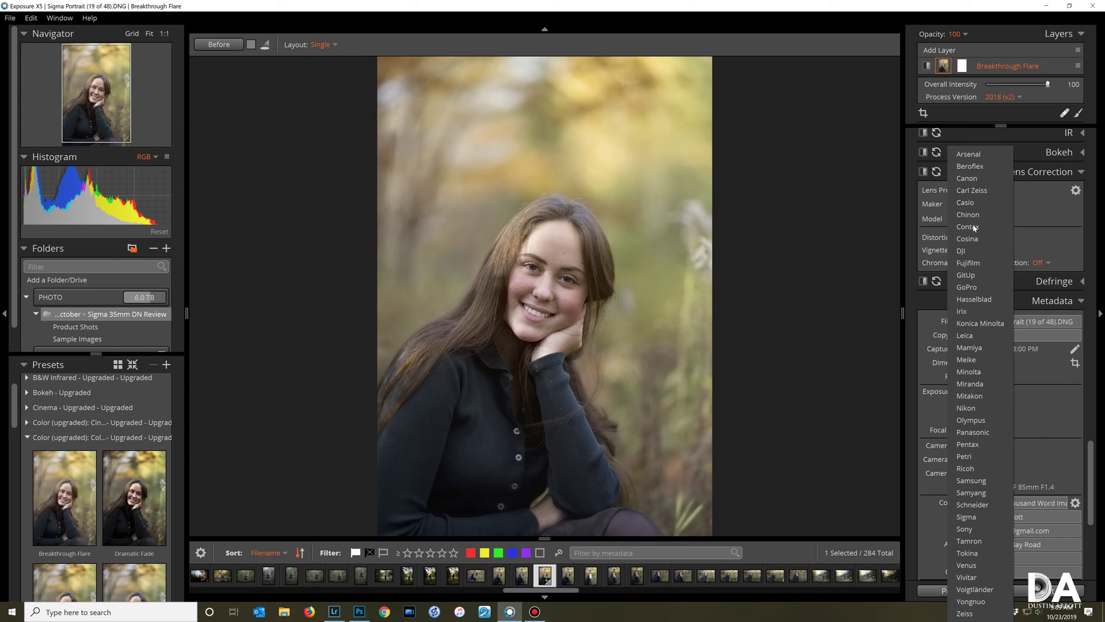
click(989, 493)
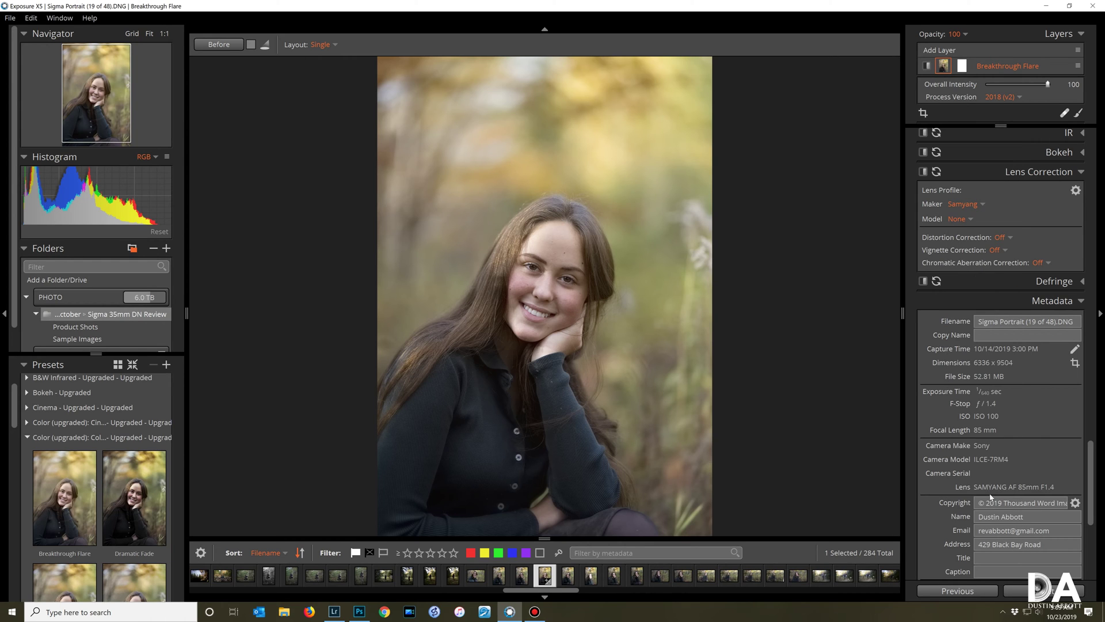
click(967, 219)
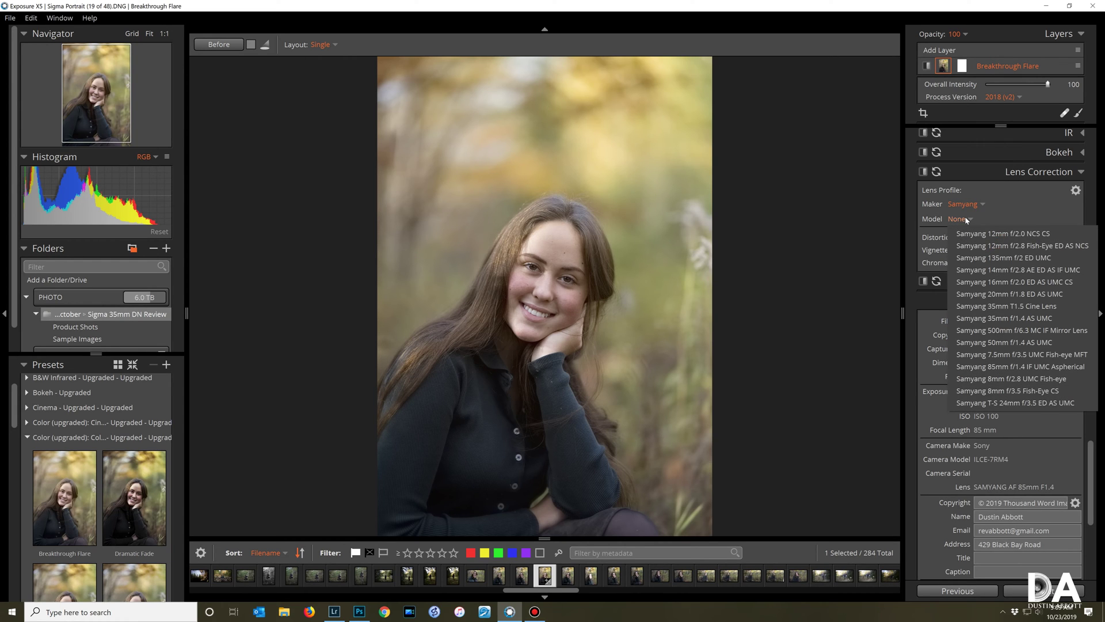
click(1008, 367)
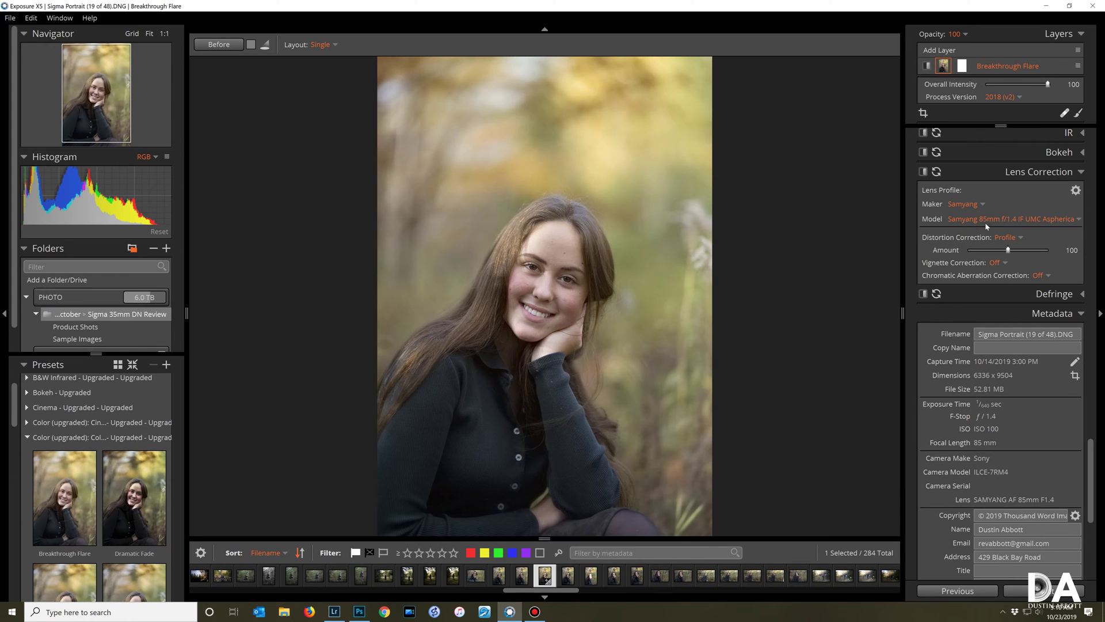
click(977, 206)
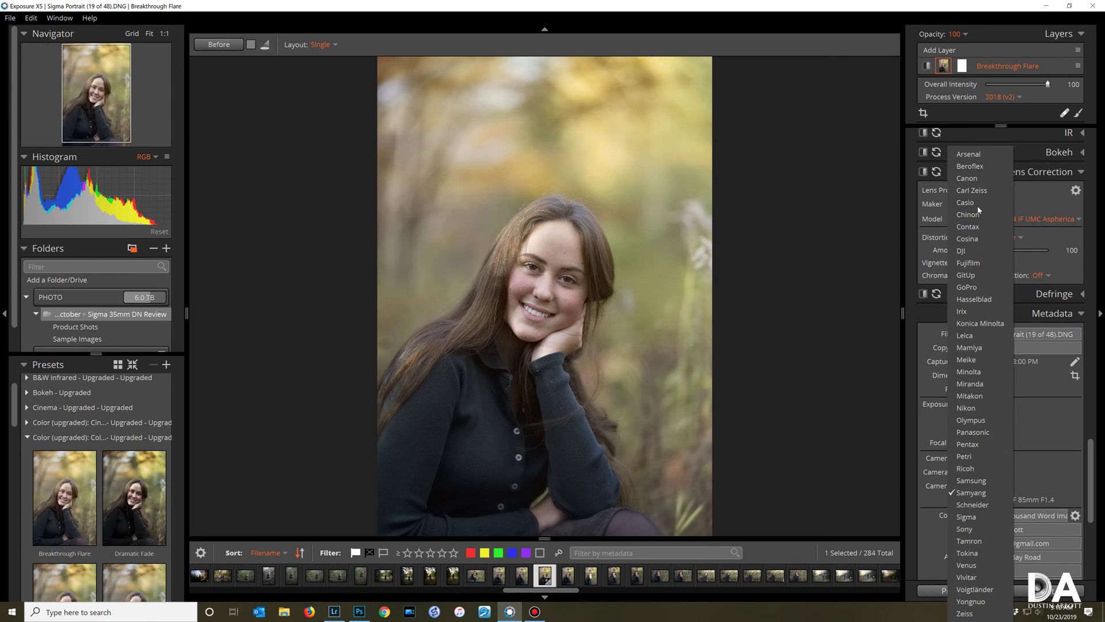
click(1058, 205)
click(999, 294)
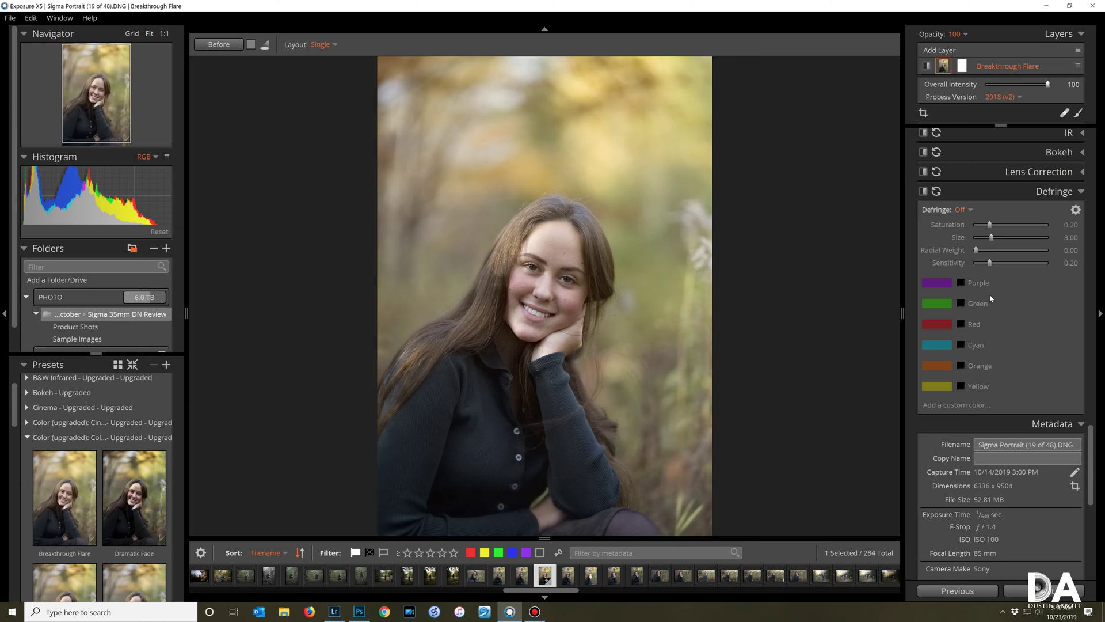
scroll(1024, 345, down, 3)
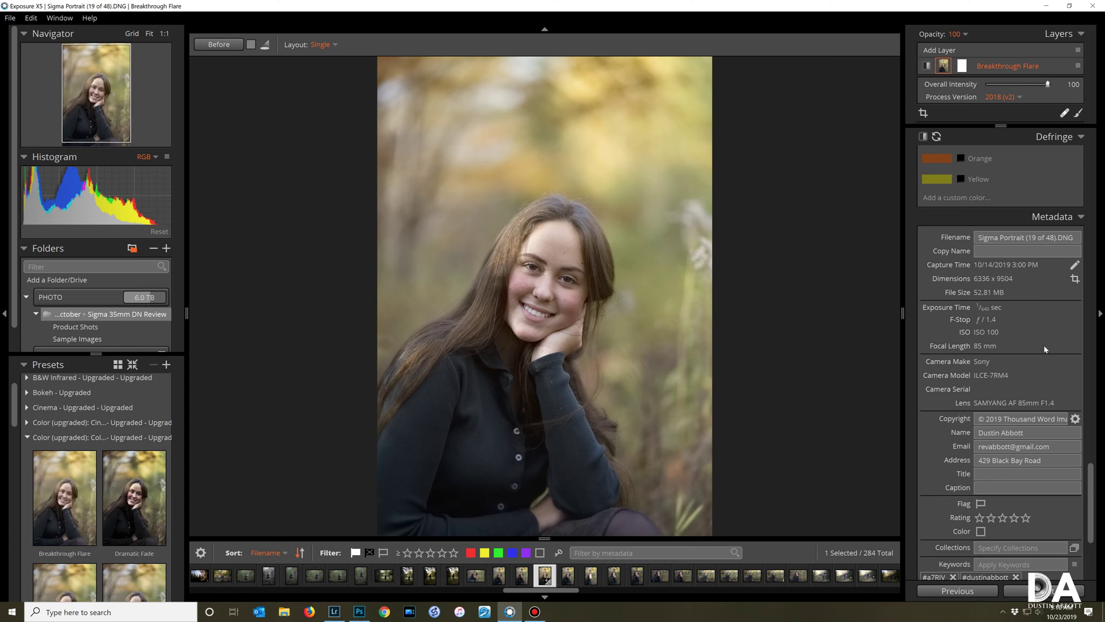
scroll(1044, 345, down, 3)
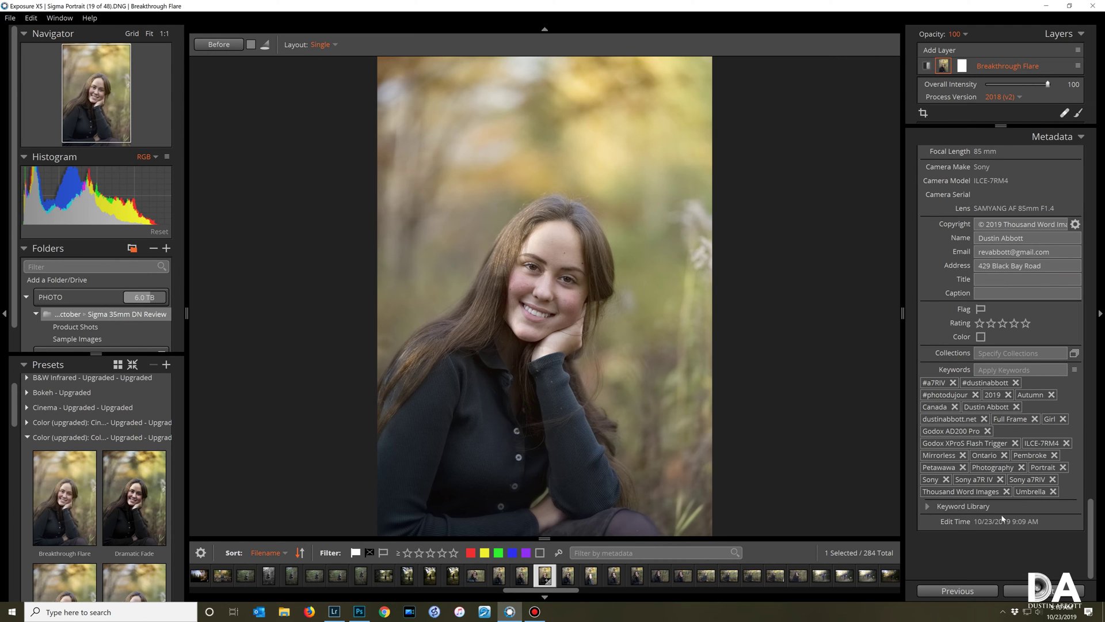
scroll(1034, 381, up, 3)
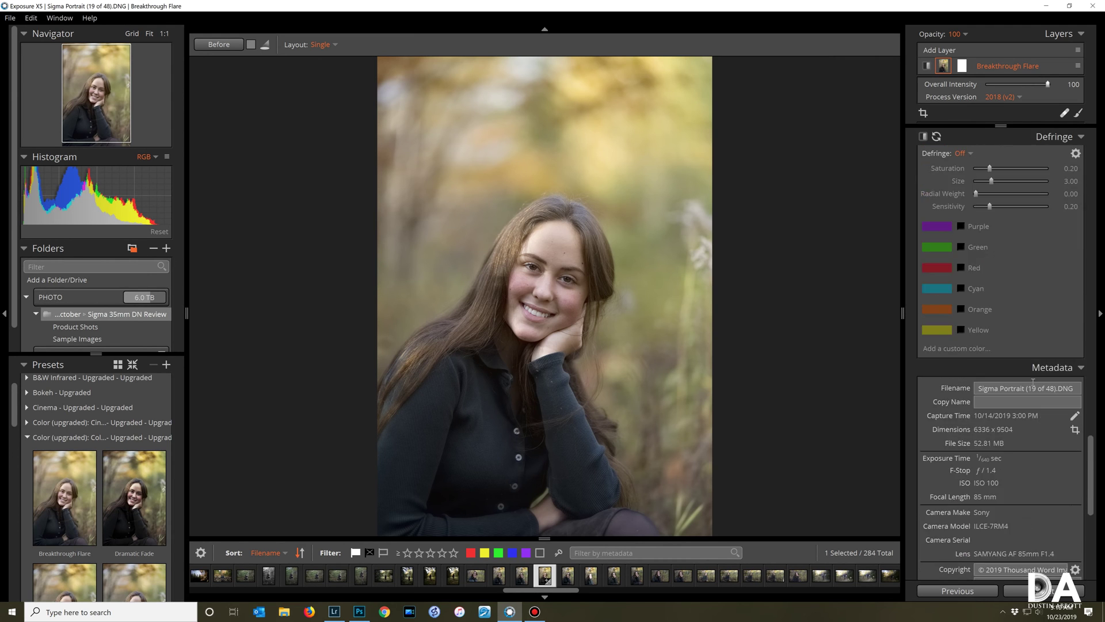
scroll(1033, 382, up, 15)
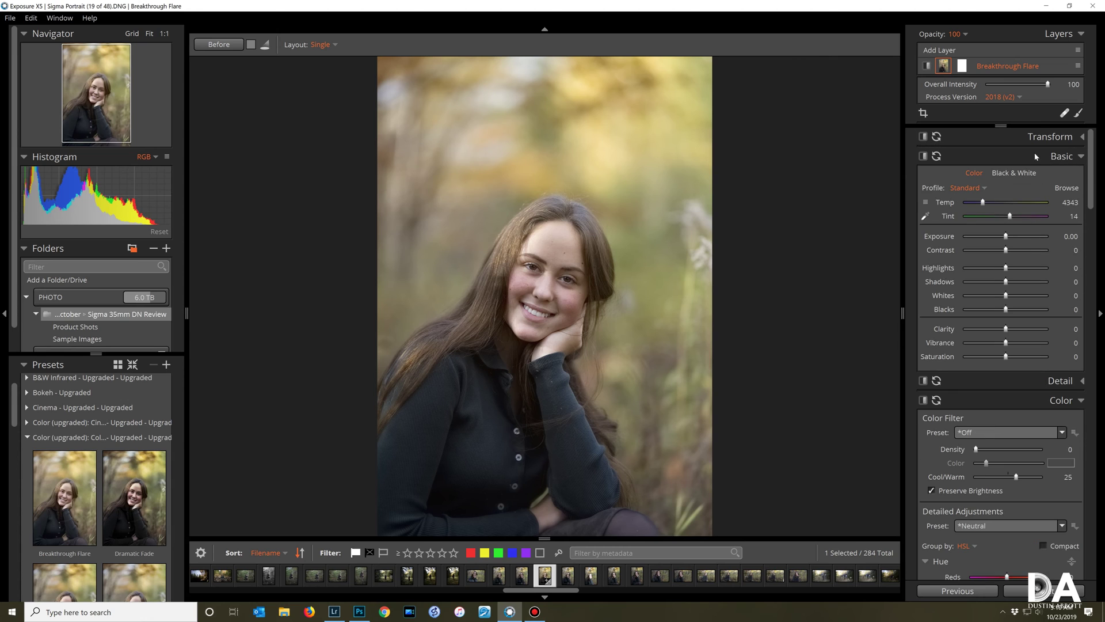
Add a new layer above Breakthrough Flare with a Neutral brush, then close the plugin
click(943, 51)
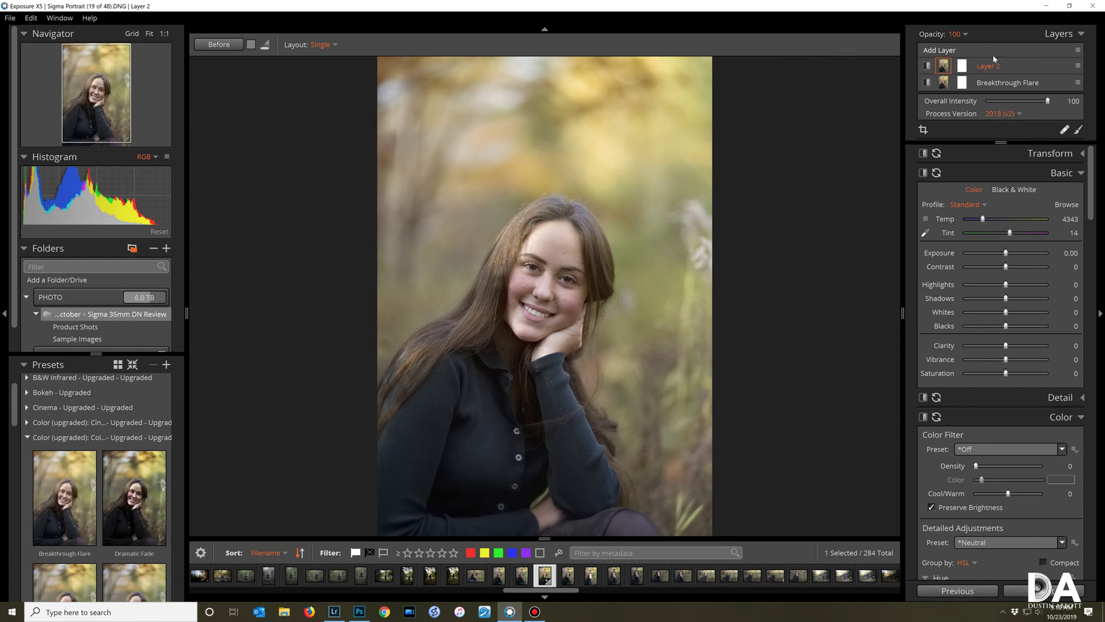
click(1064, 131)
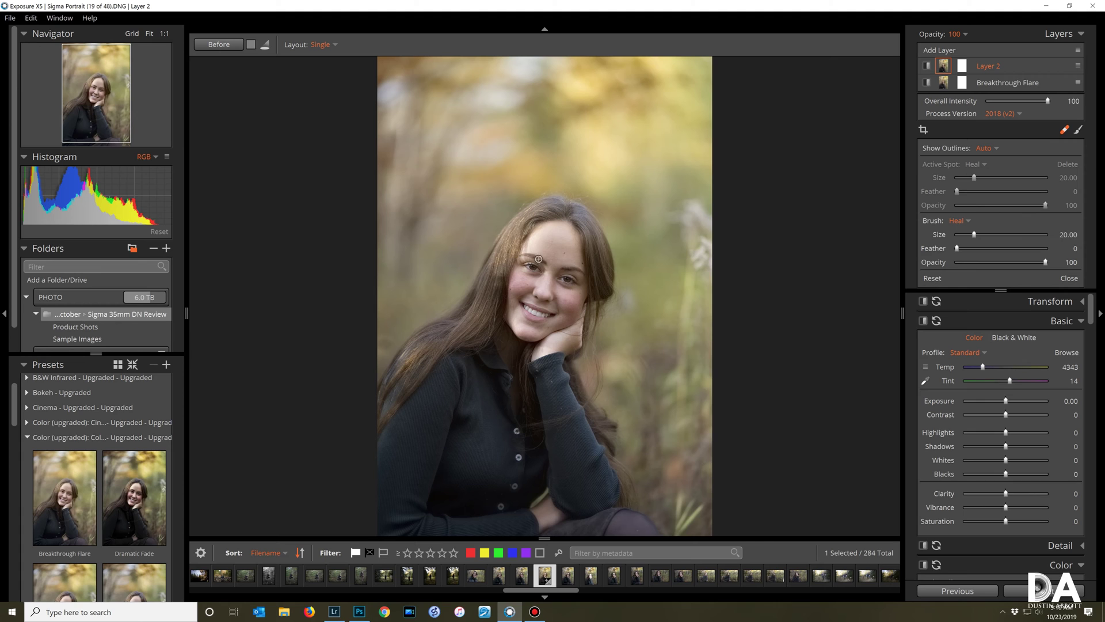
click(1079, 131)
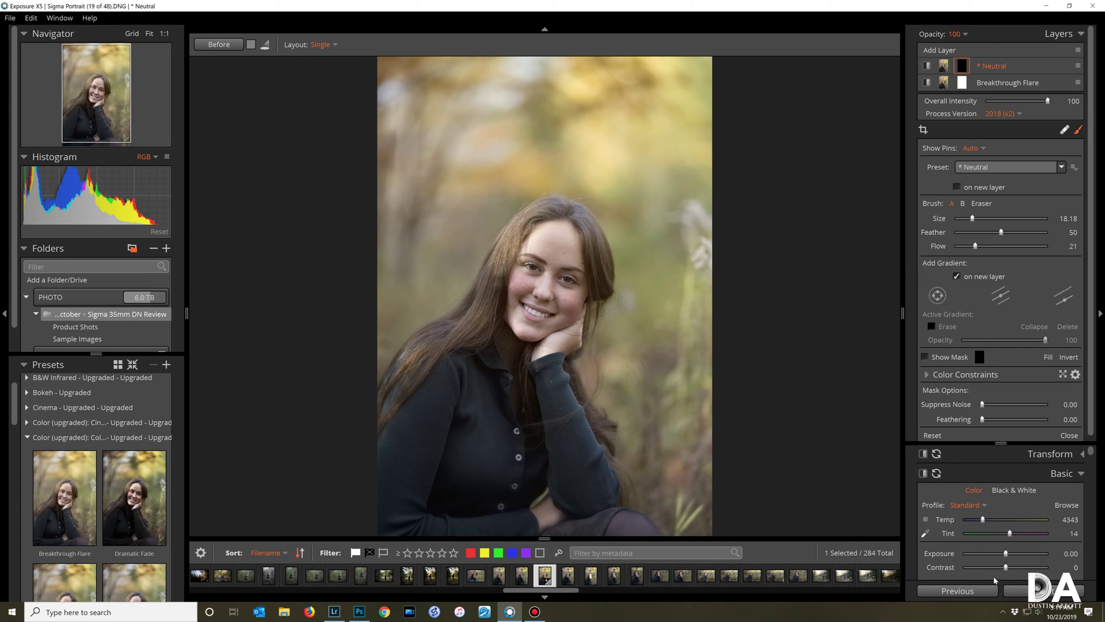
click(1021, 591)
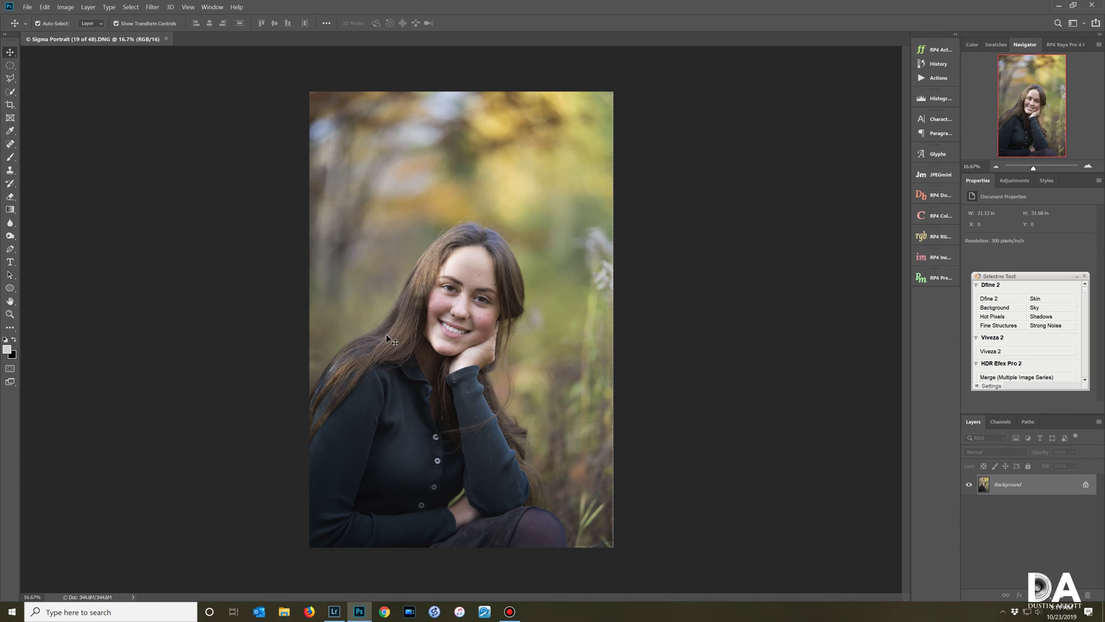
Relaunch the plugin via Filter > Exposure Software > Exposure X5..
click(156, 7)
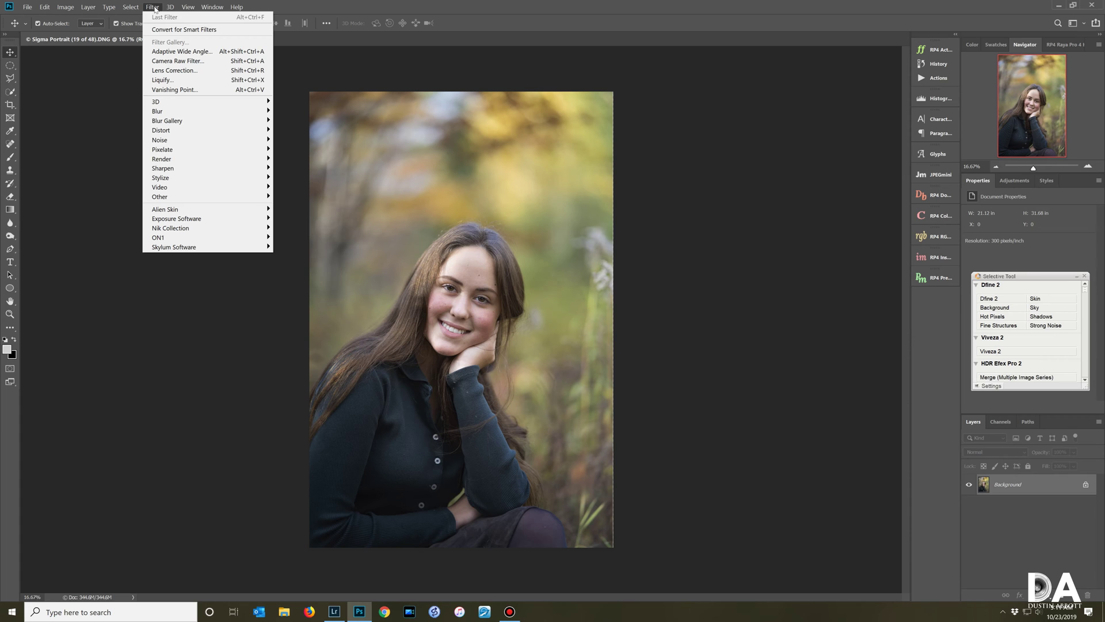
mouse_move(210, 221)
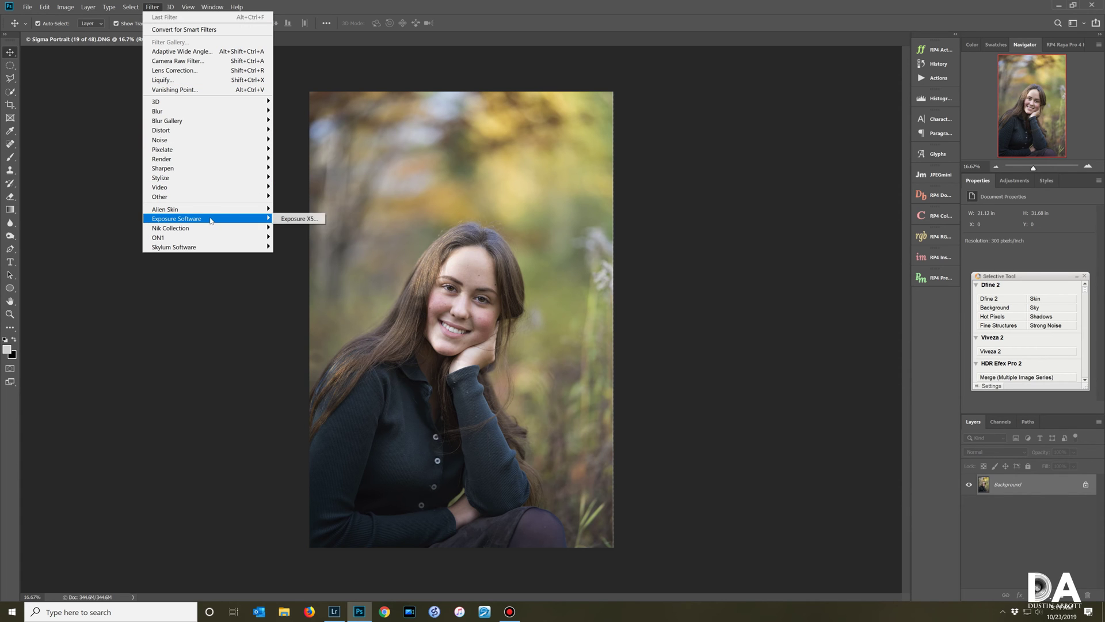
click(299, 220)
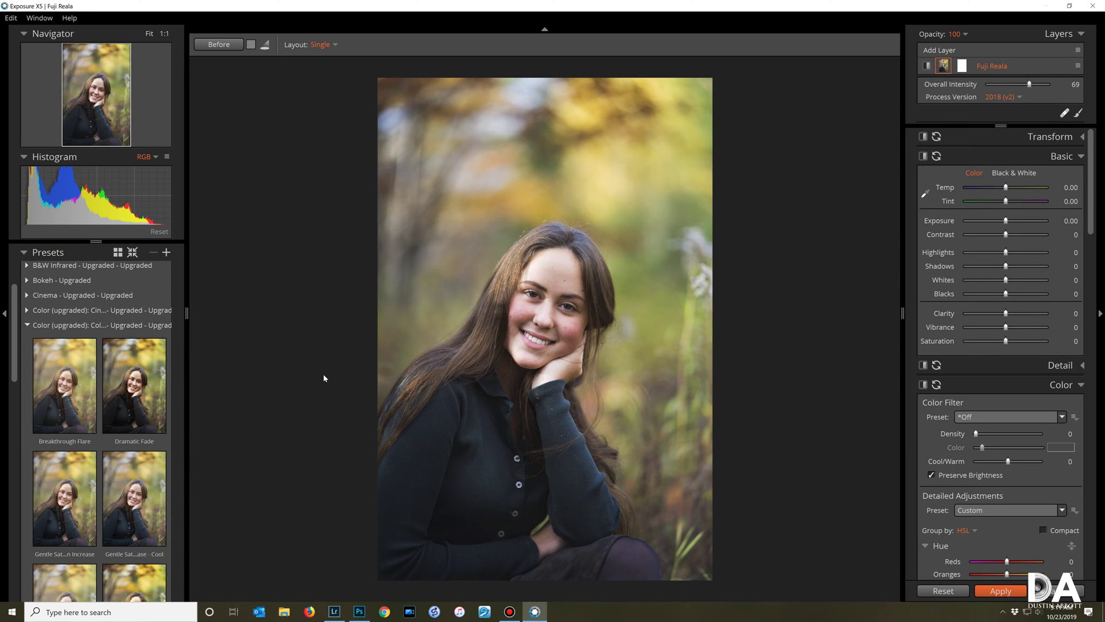
Reapply Breakthrough Flare to the portrait's layer at Overall Intensity 100
click(68, 401)
click(68, 392)
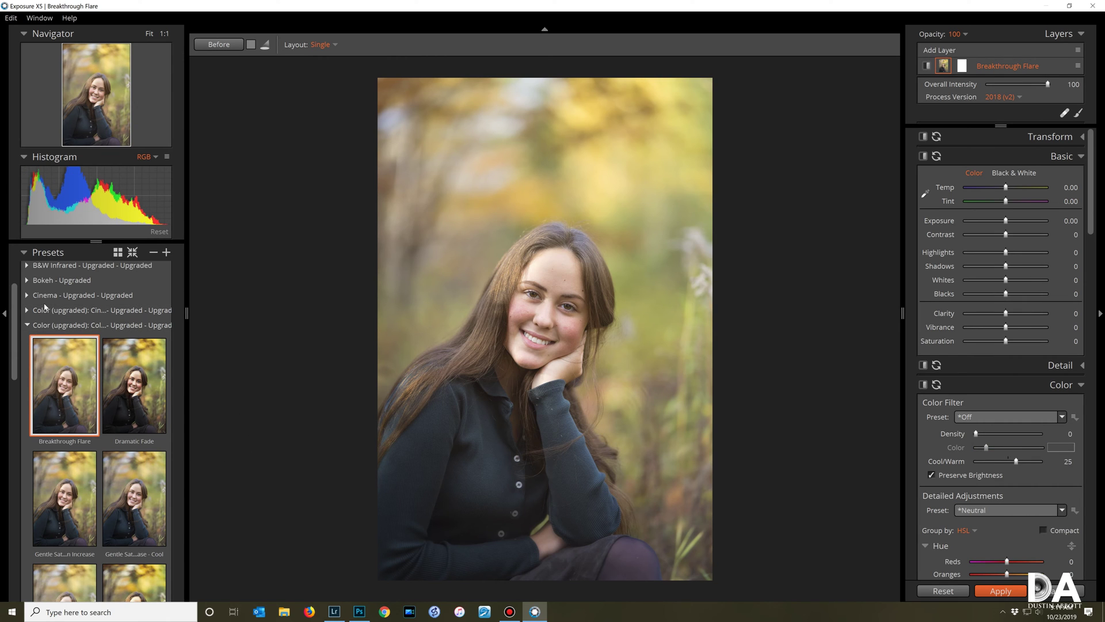
scroll(50, 373, down, 5)
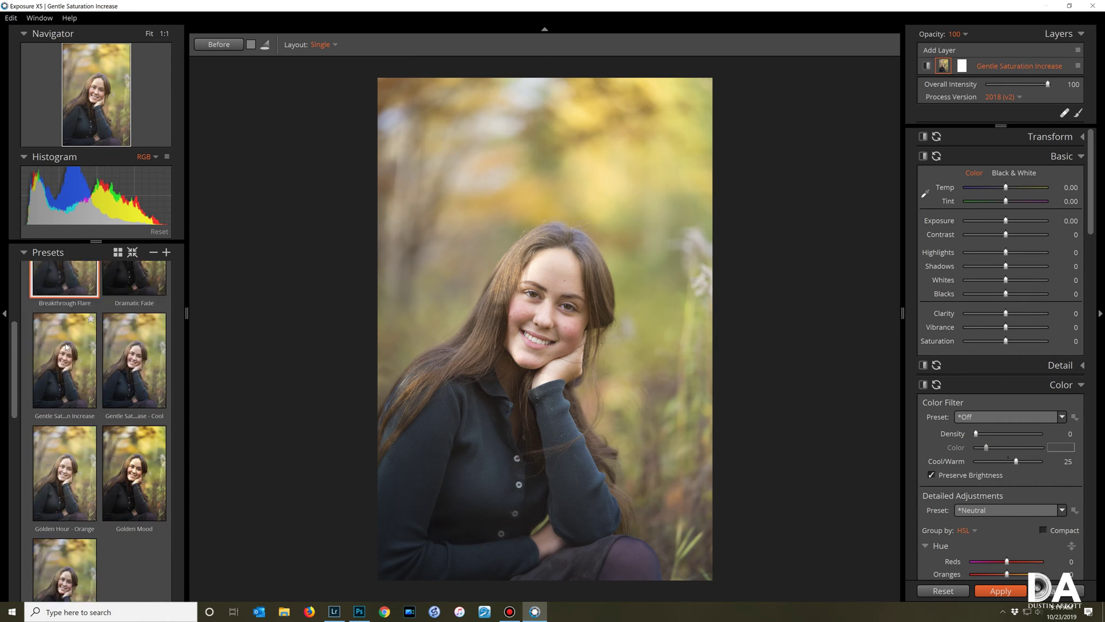
scroll(64, 356, up, 5)
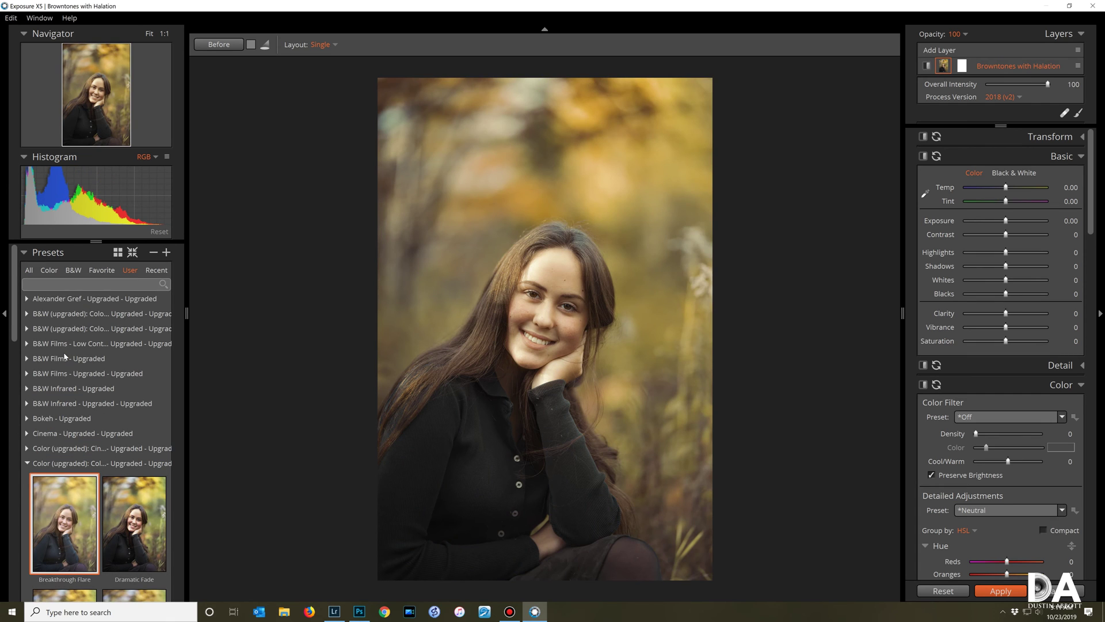
Expand and collapse a black-and-white preset folder while scrolling the presets list
click(27, 313)
click(27, 313)
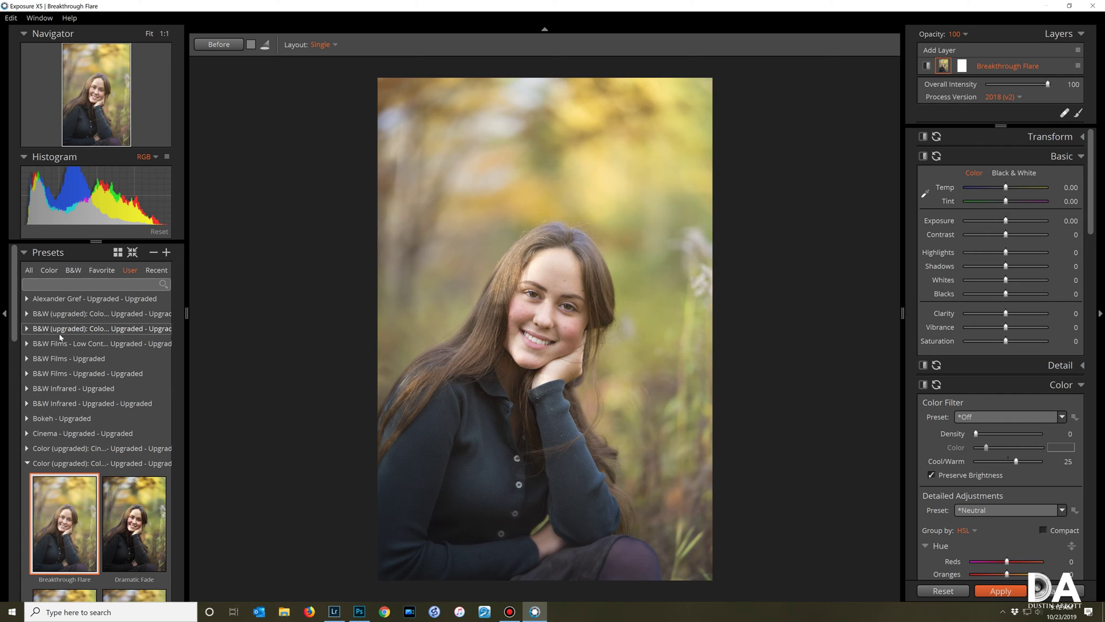
scroll(84, 391, down, 3)
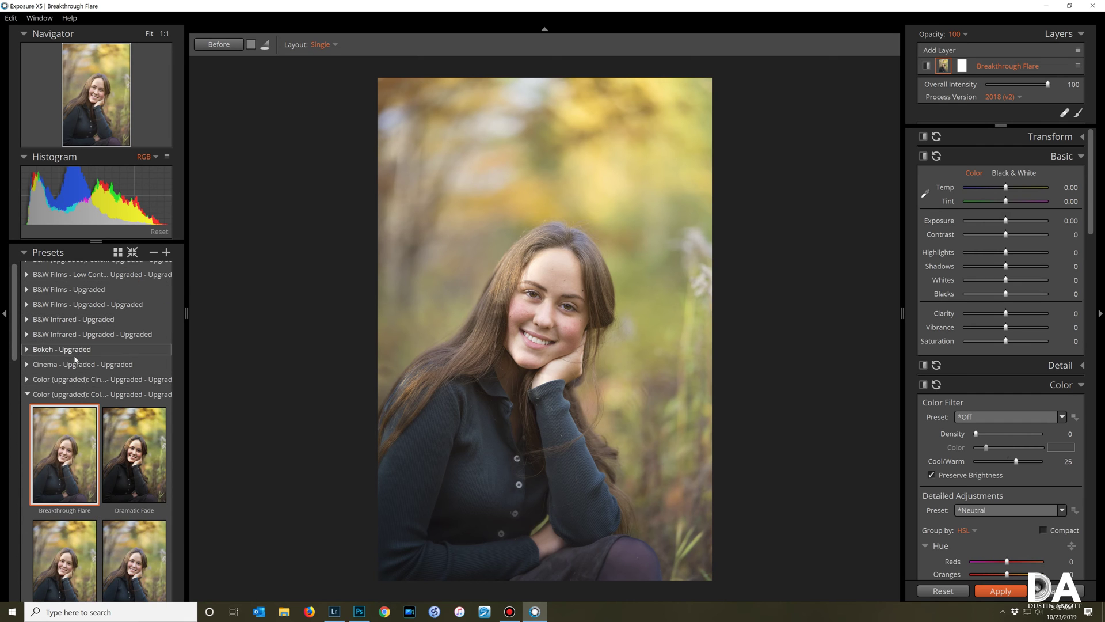
scroll(72, 366, down, 10)
scroll(76, 364, up, 15)
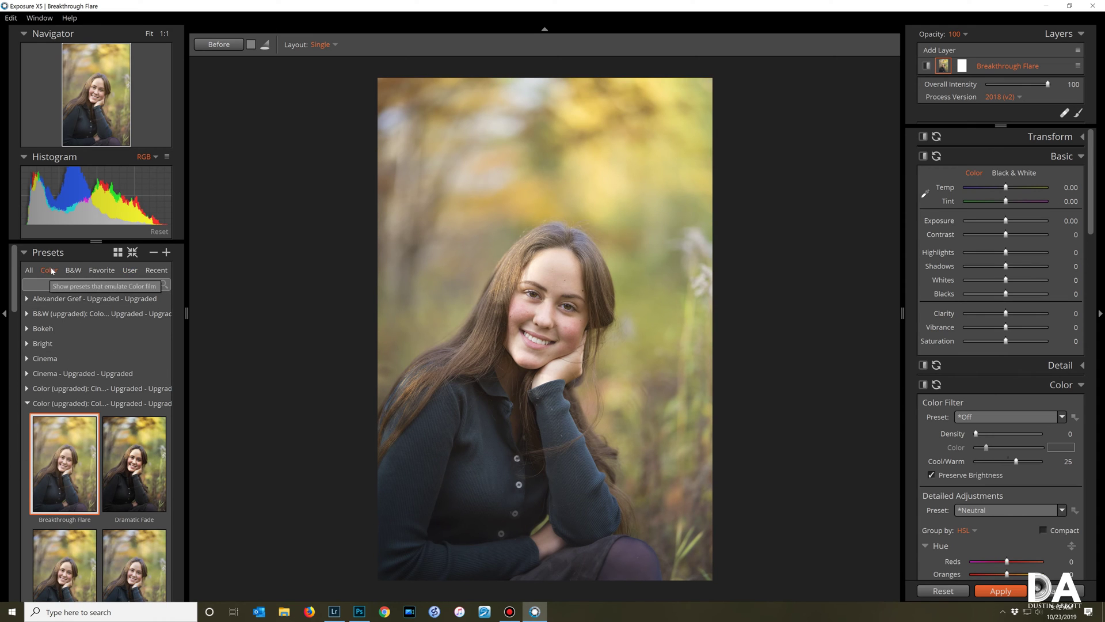
click(26, 329)
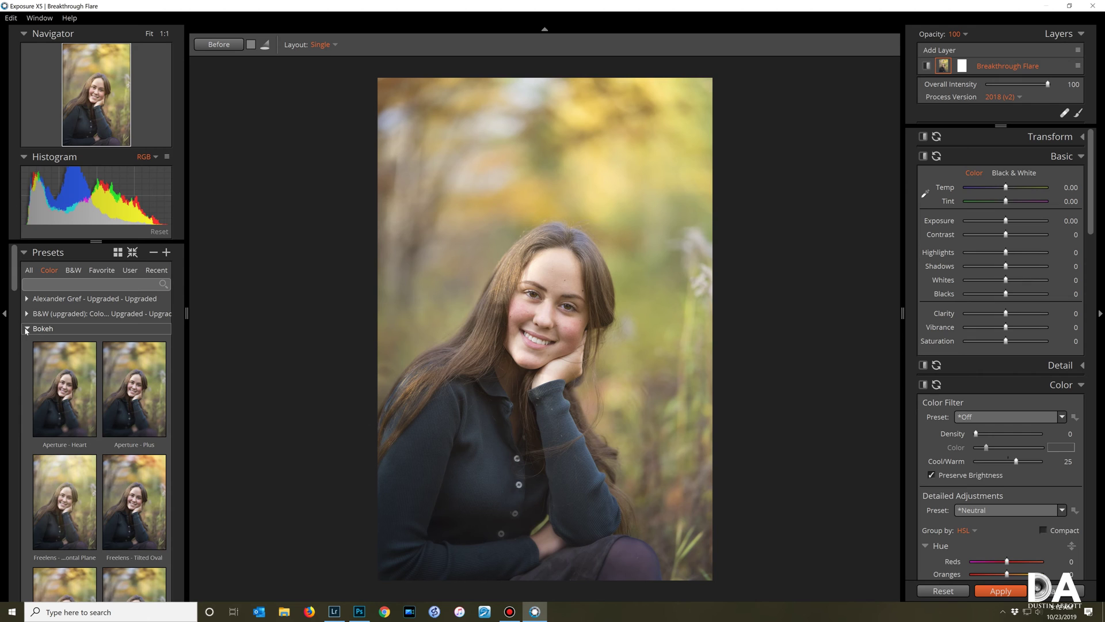
click(60, 397)
click(132, 387)
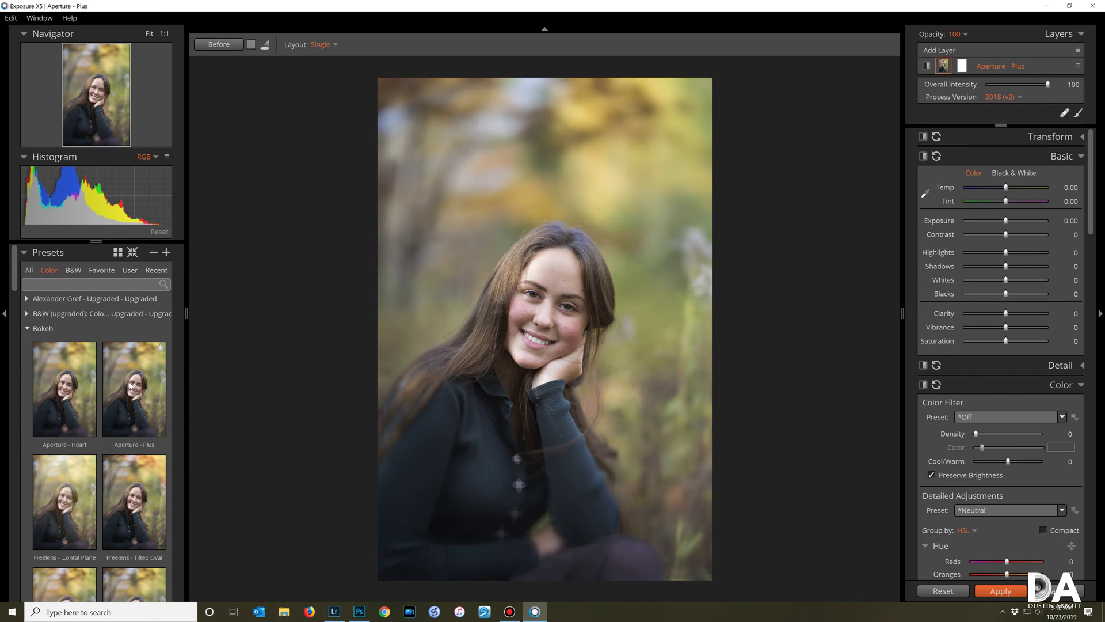
click(121, 509)
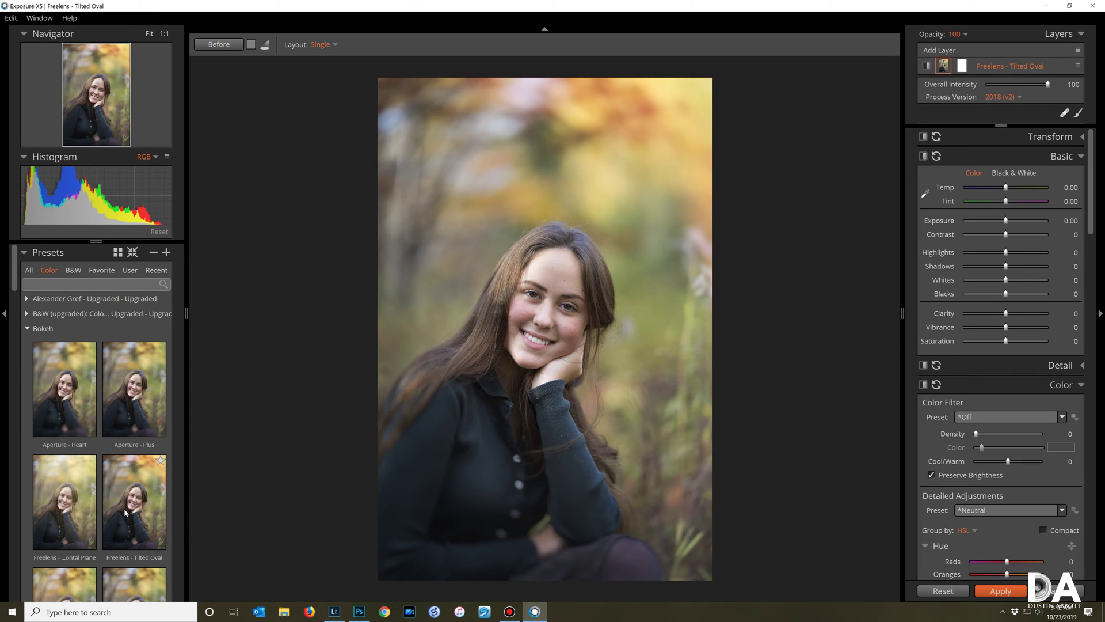
scroll(74, 513, down, 2)
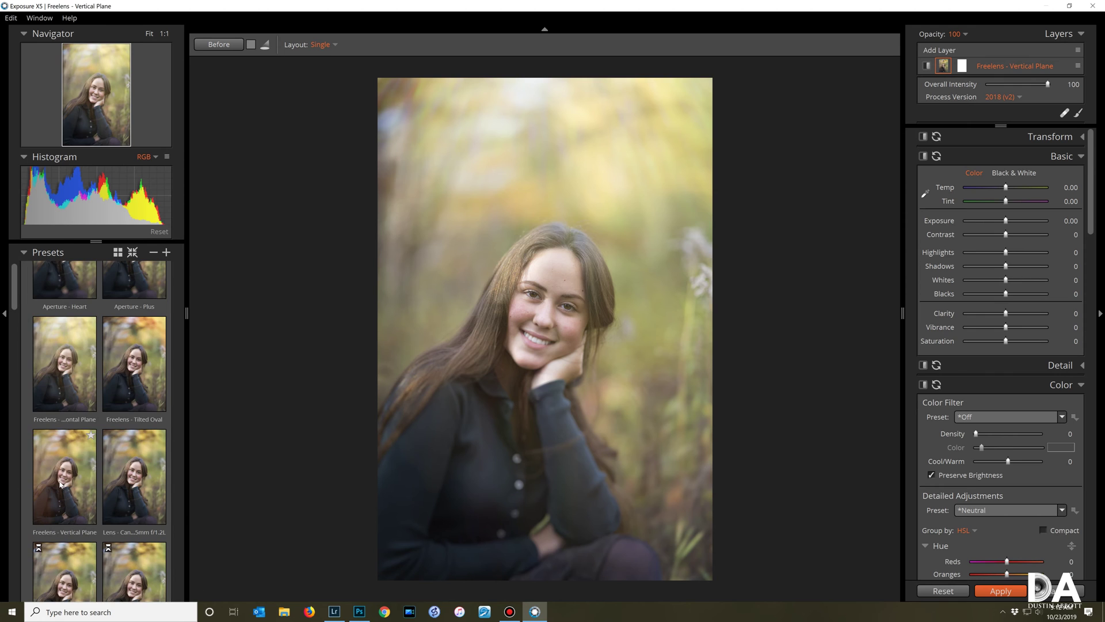
click(67, 482)
click(121, 484)
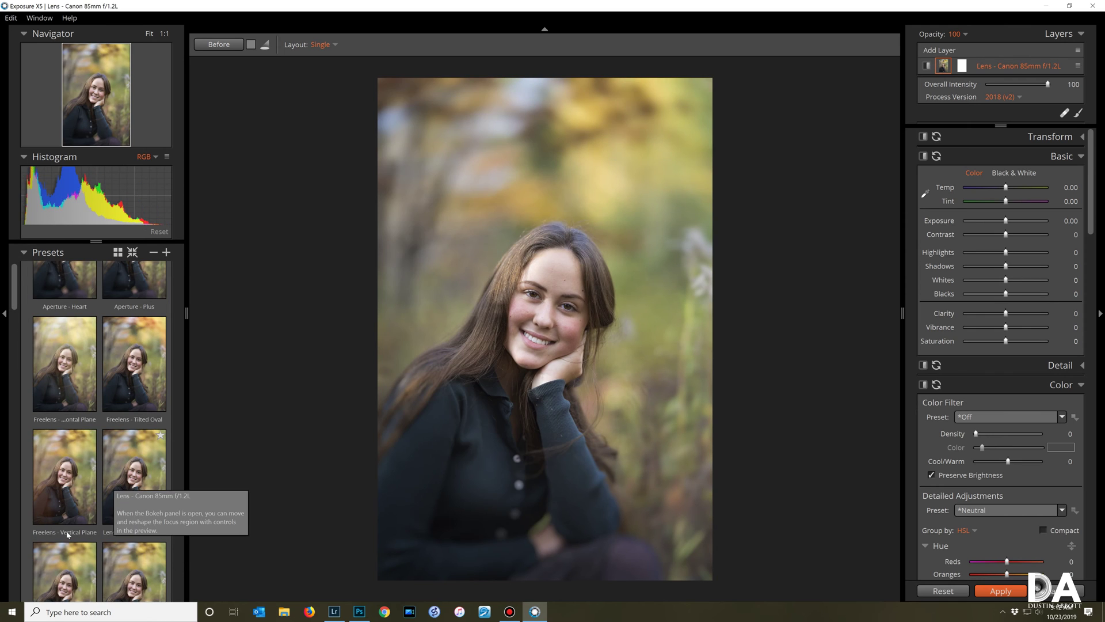
scroll(67, 524, down, 5)
click(75, 456)
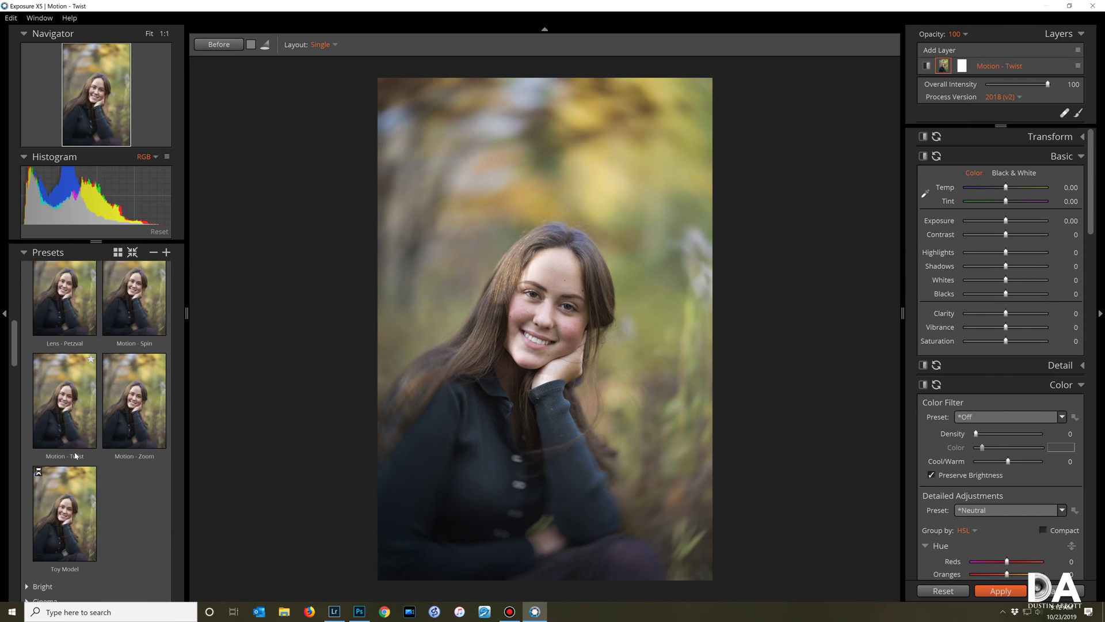
scroll(76, 456, up, 10)
click(78, 427)
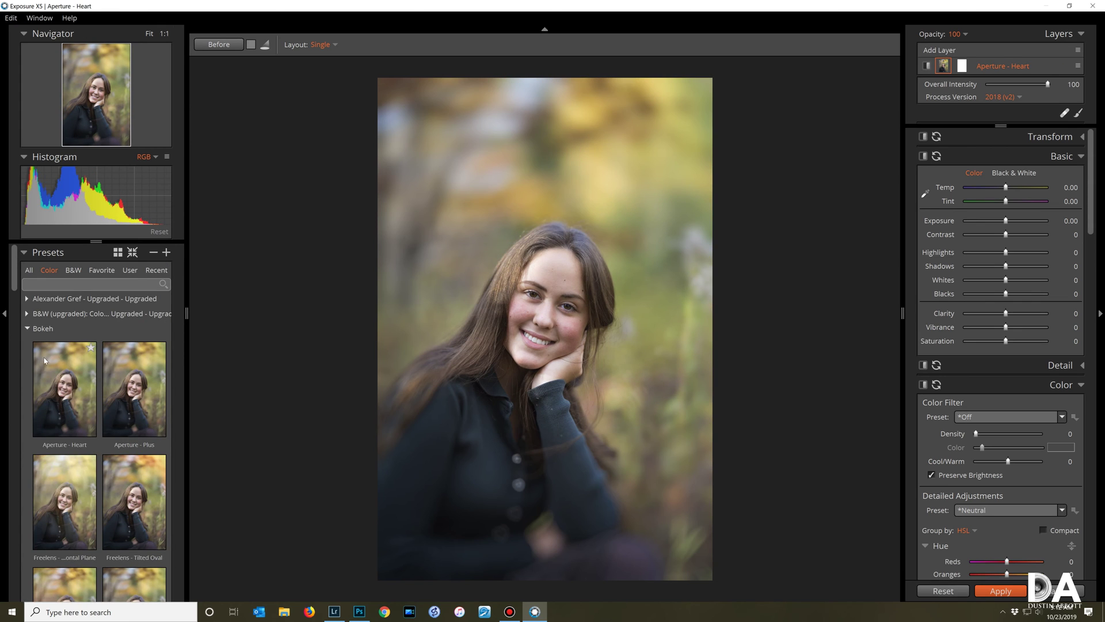
click(27, 329)
click(26, 340)
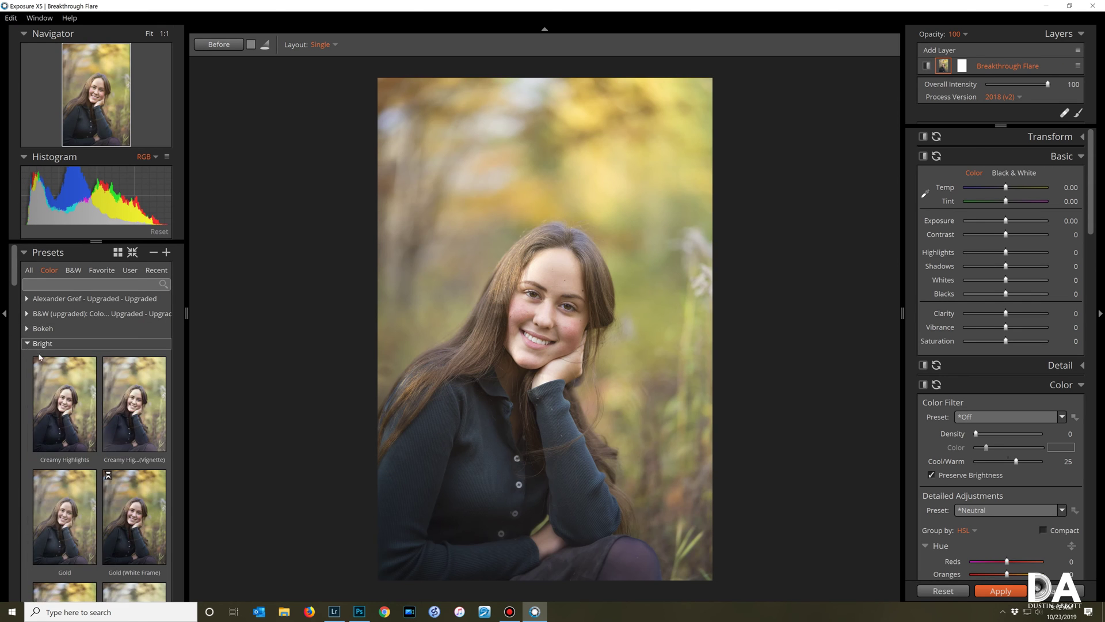
scroll(60, 385, down, 1)
scroll(59, 385, down, 1)
click(75, 403)
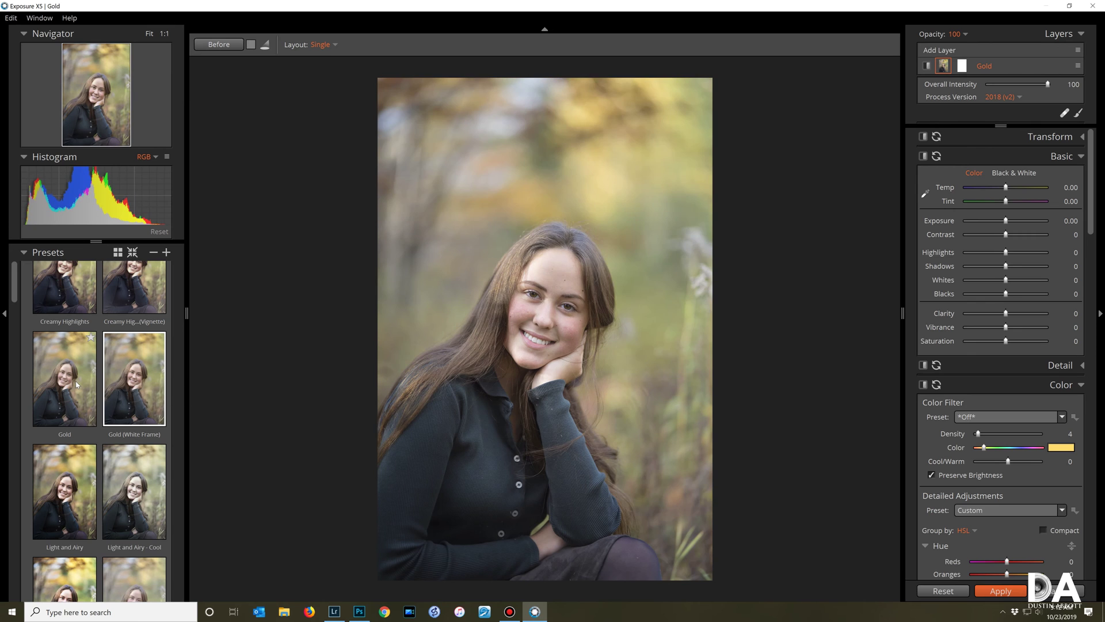
click(70, 485)
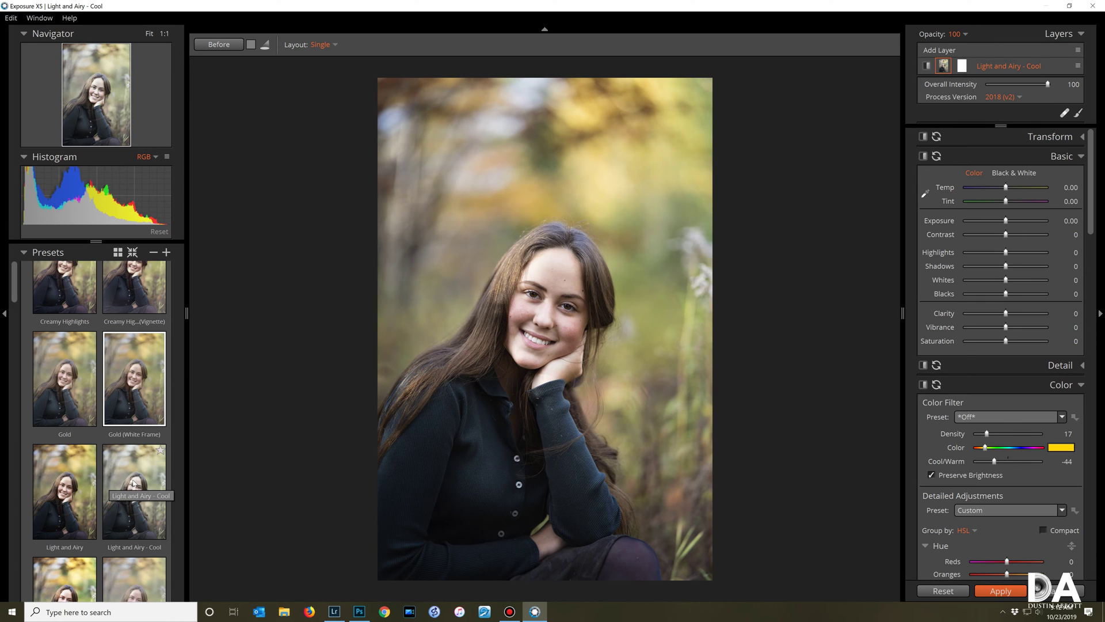
scroll(127, 489, down, 2)
click(129, 424)
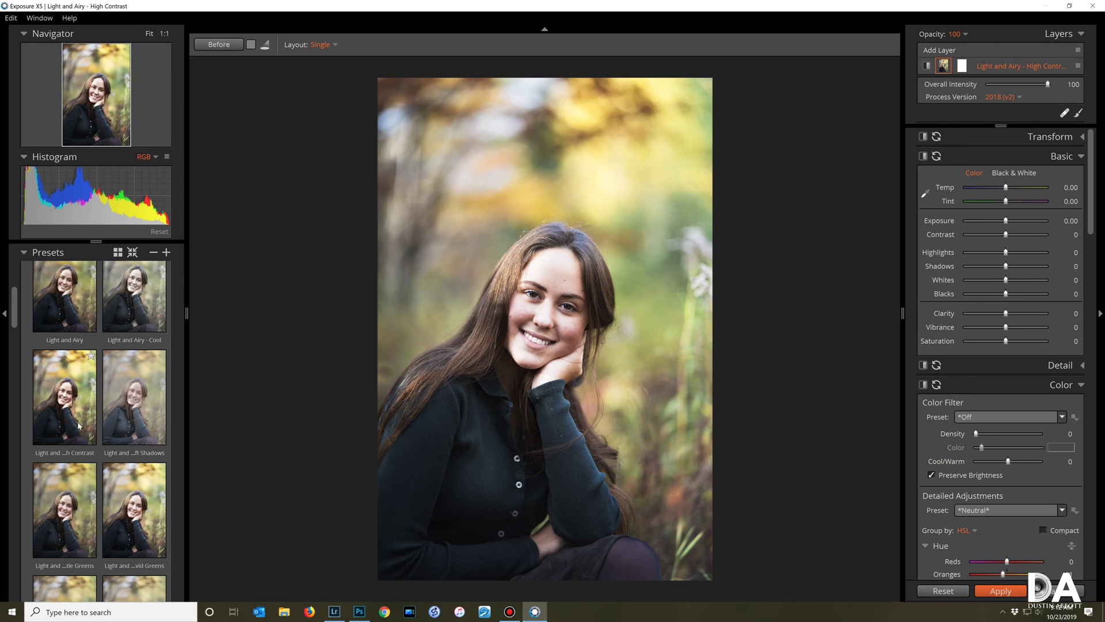
click(47, 391)
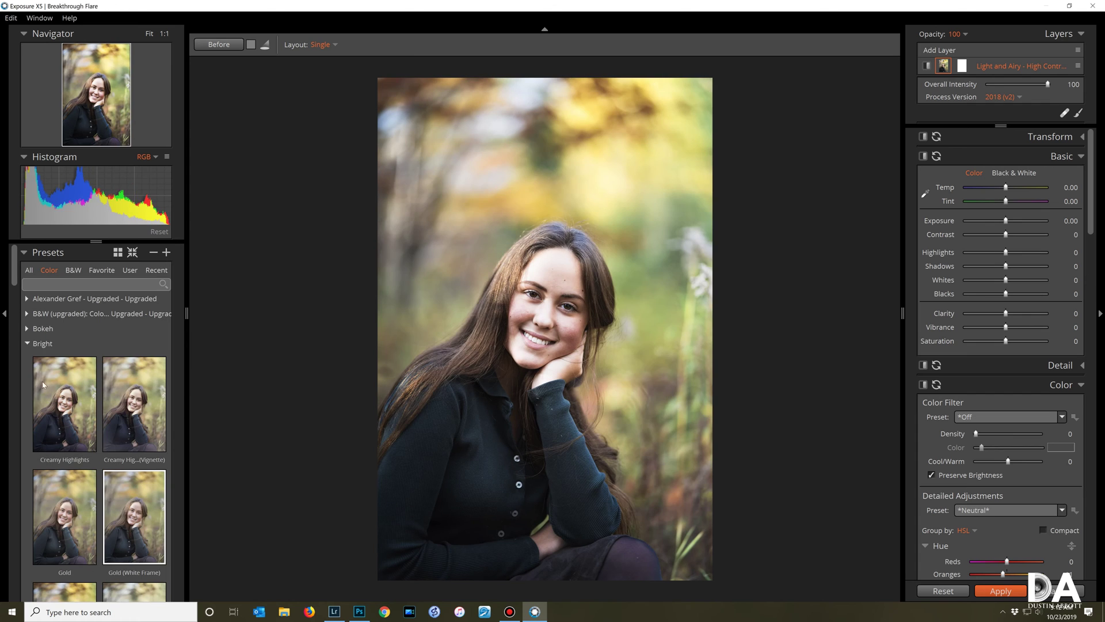
click(26, 343)
click(27, 358)
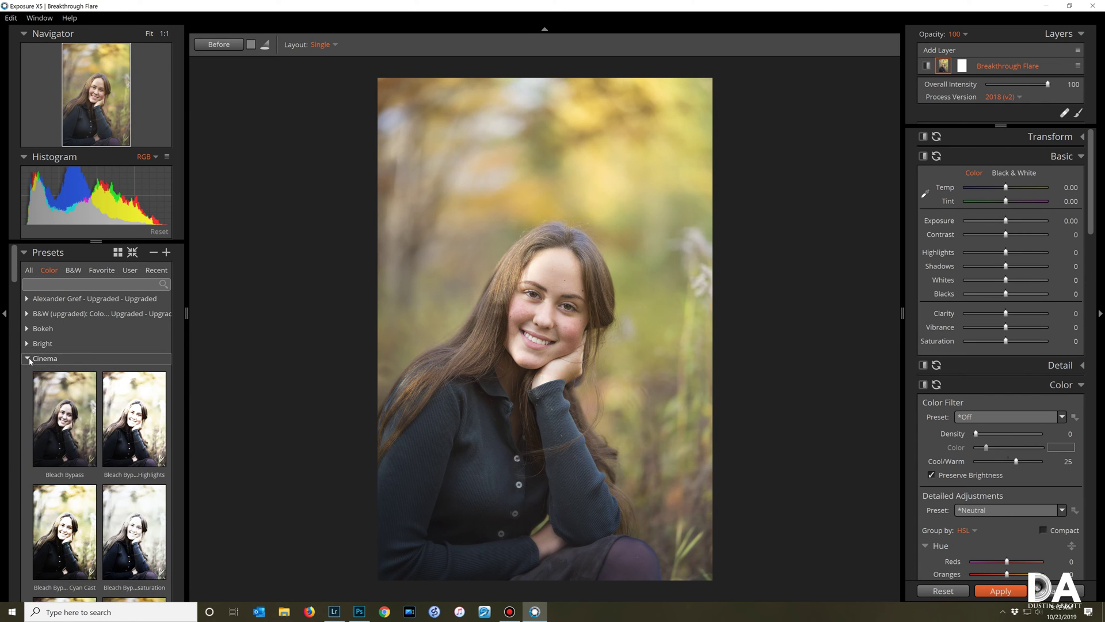
scroll(47, 375, down, 2)
click(119, 363)
scroll(119, 364, down, 3)
click(134, 443)
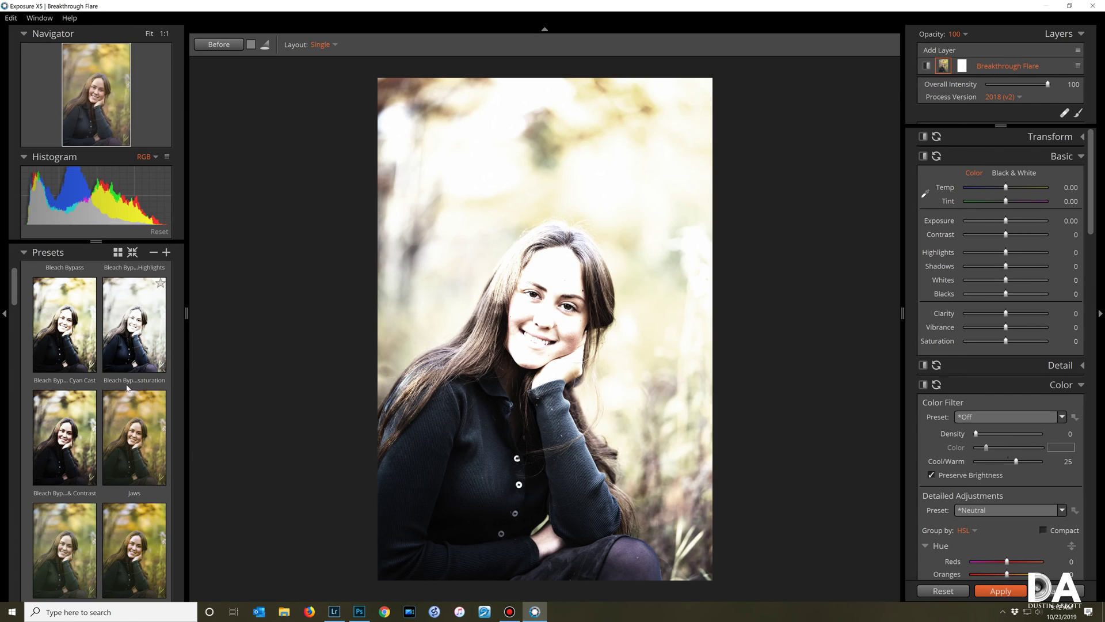
scroll(119, 430, down, 3)
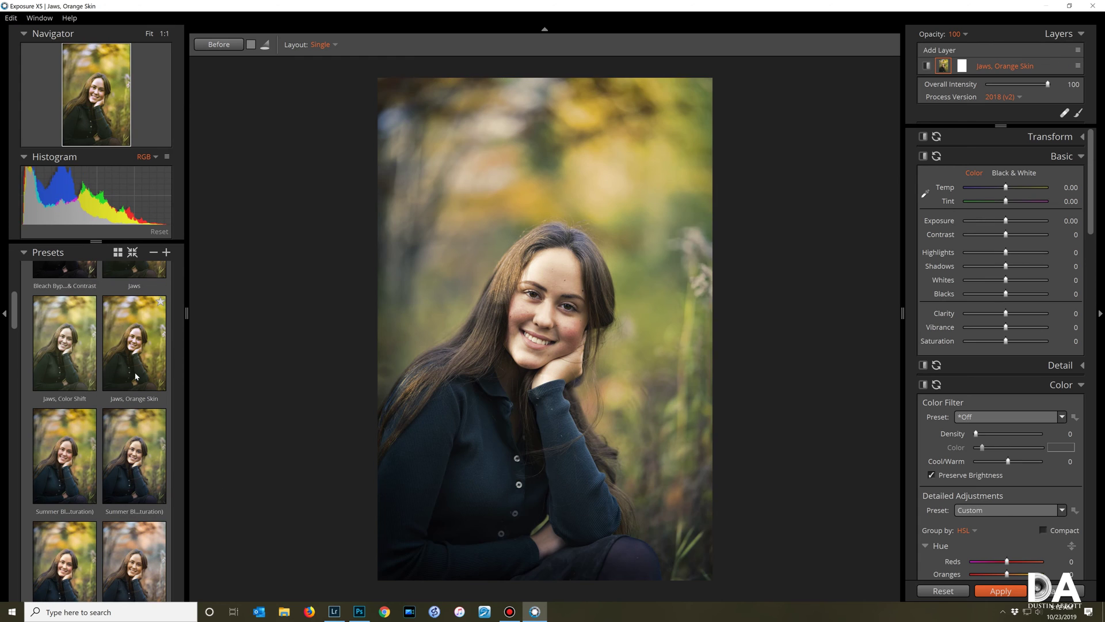
click(132, 442)
scroll(135, 447, down, 3)
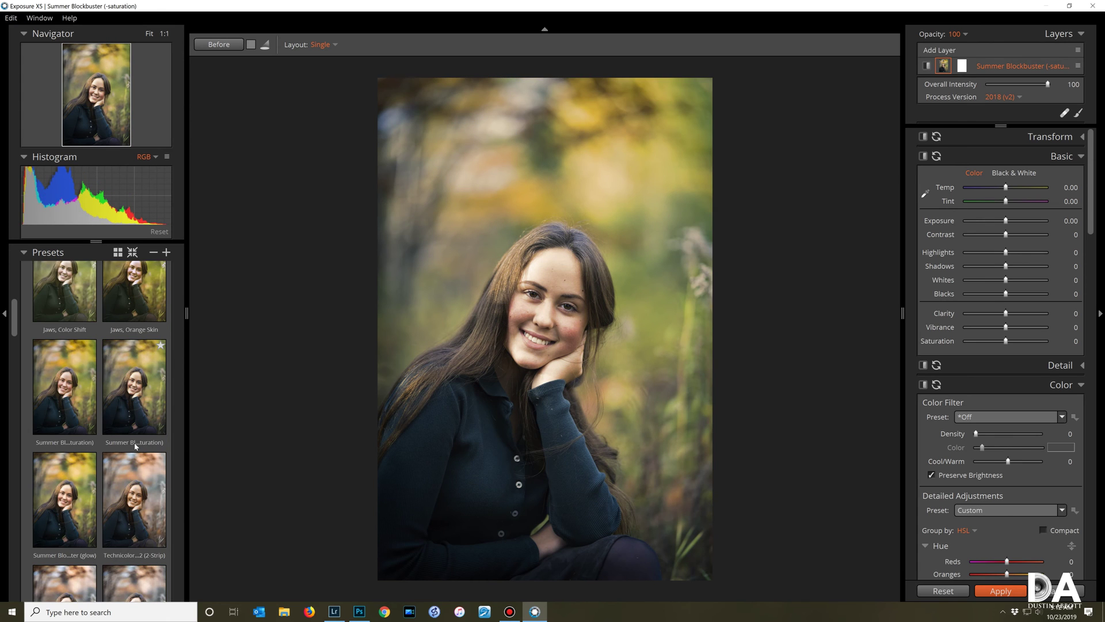
click(135, 449)
scroll(135, 483, down, 2)
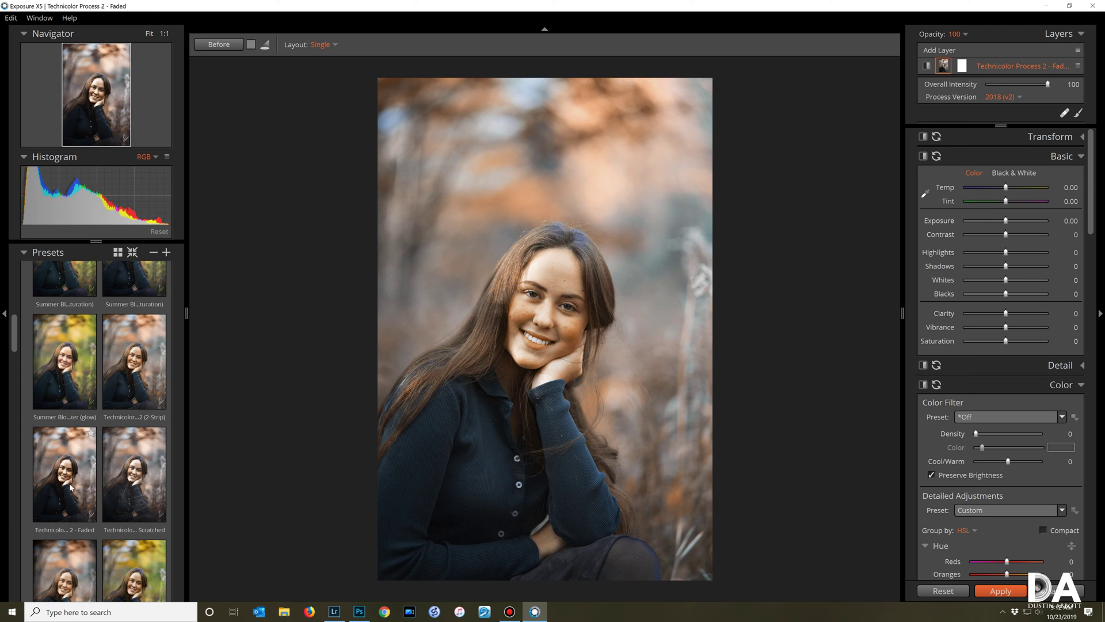
scroll(135, 460, down, 3)
click(152, 400)
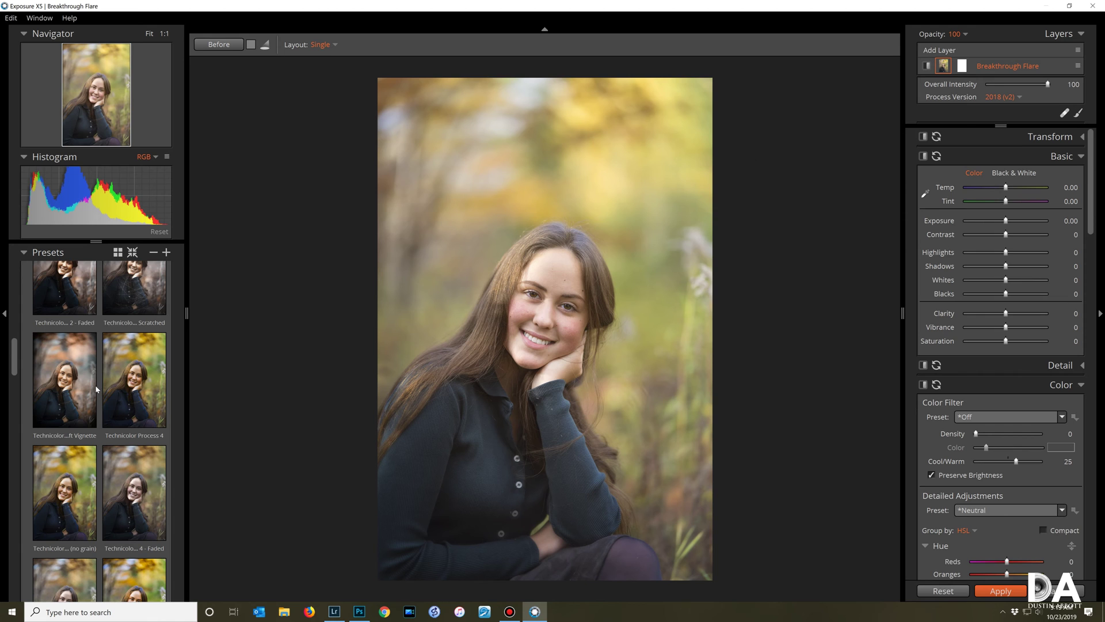
scroll(96, 389, up, 10)
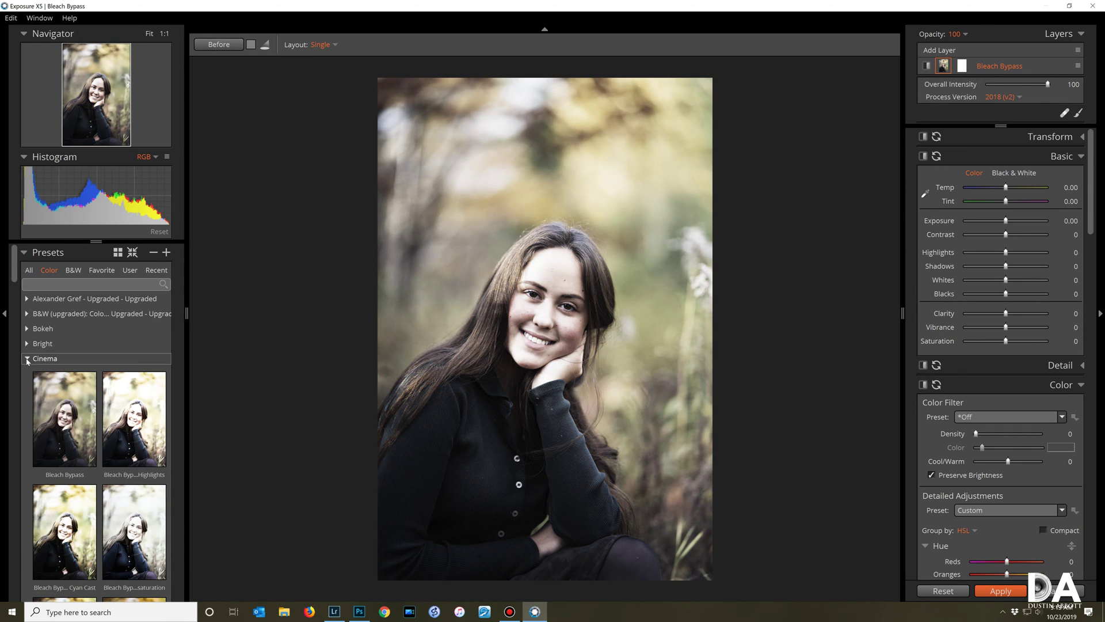
click(27, 358)
scroll(53, 399, down, 10)
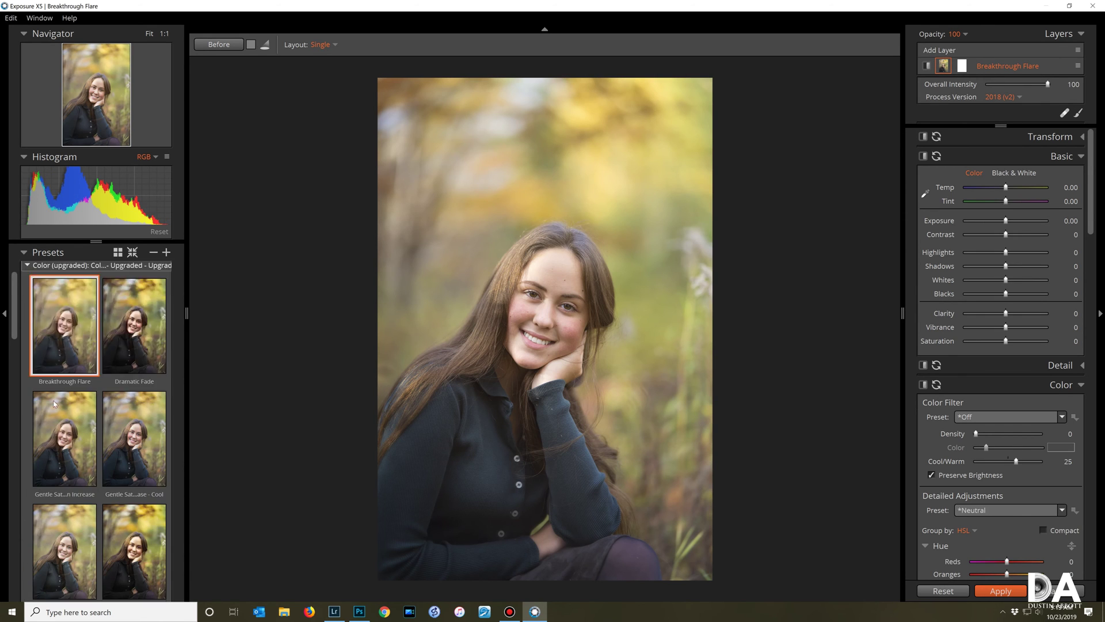
Try the Polaroid 669 creamy highlights, 669 Slightly Soft and Yellow, and 600 Blown Highlights presets
scroll(91, 444, down, 3)
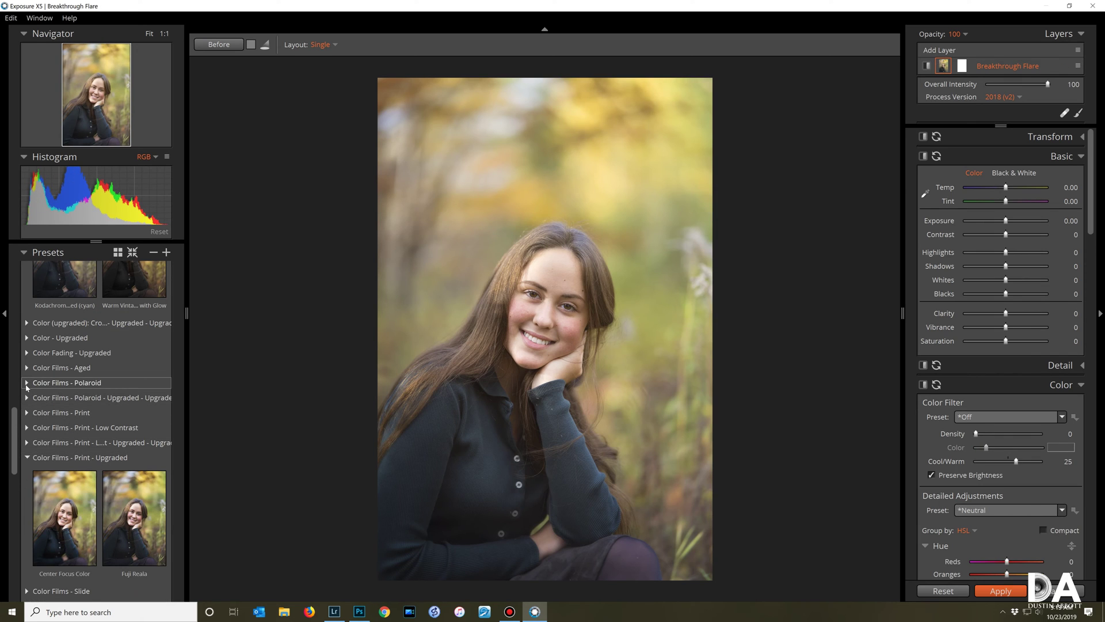
click(26, 385)
scroll(133, 454, down, 5)
click(132, 443)
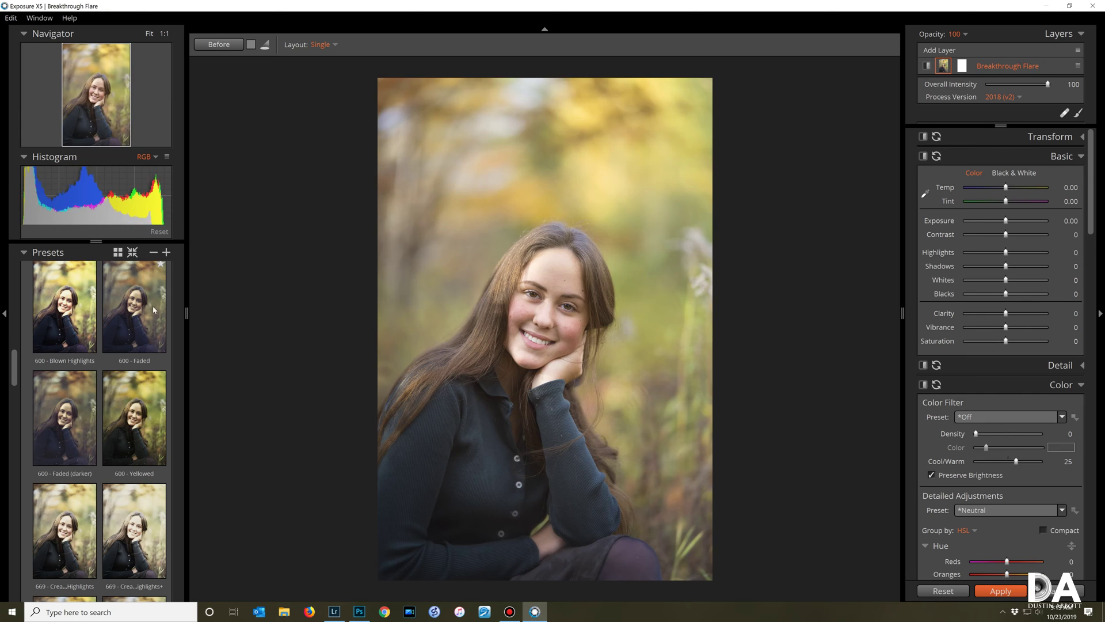
scroll(132, 454, down, 2)
click(133, 458)
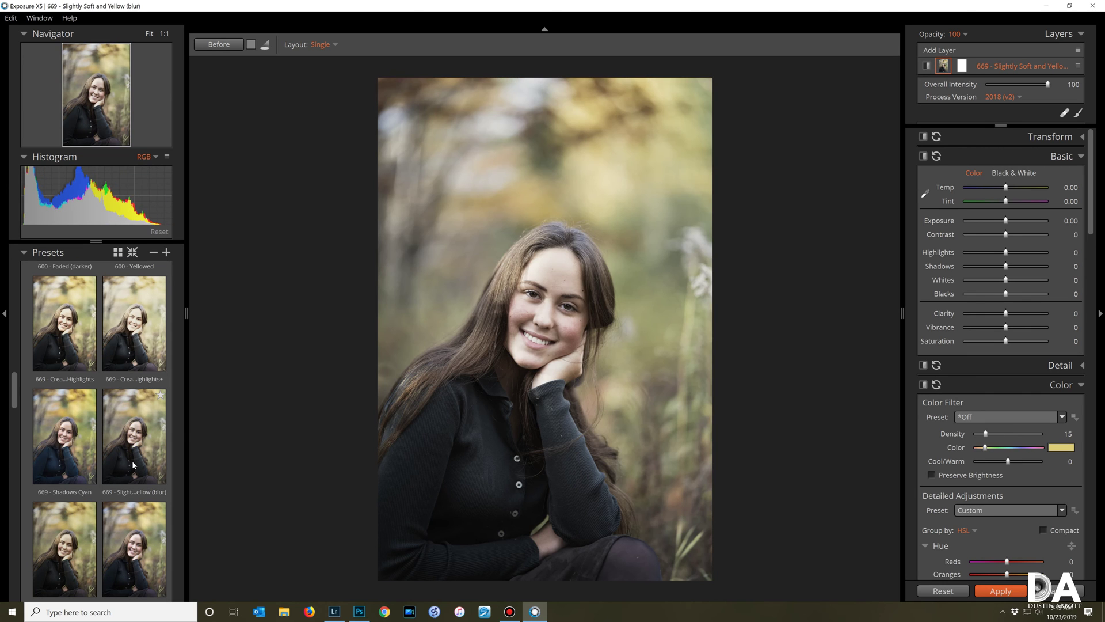
scroll(69, 407, up, 7)
click(69, 407)
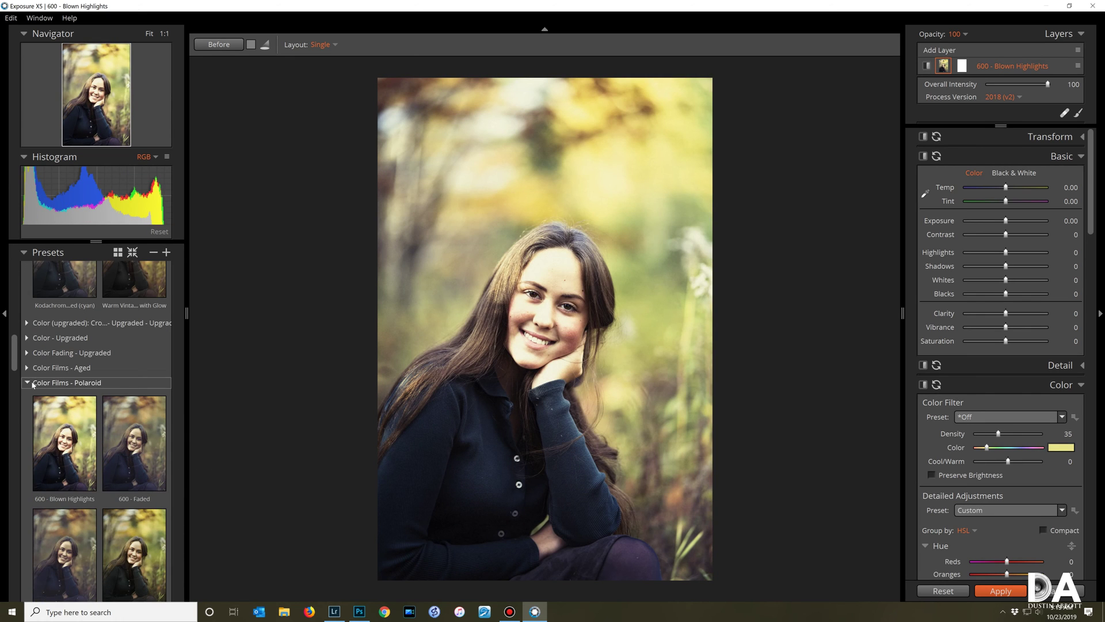
click(27, 382)
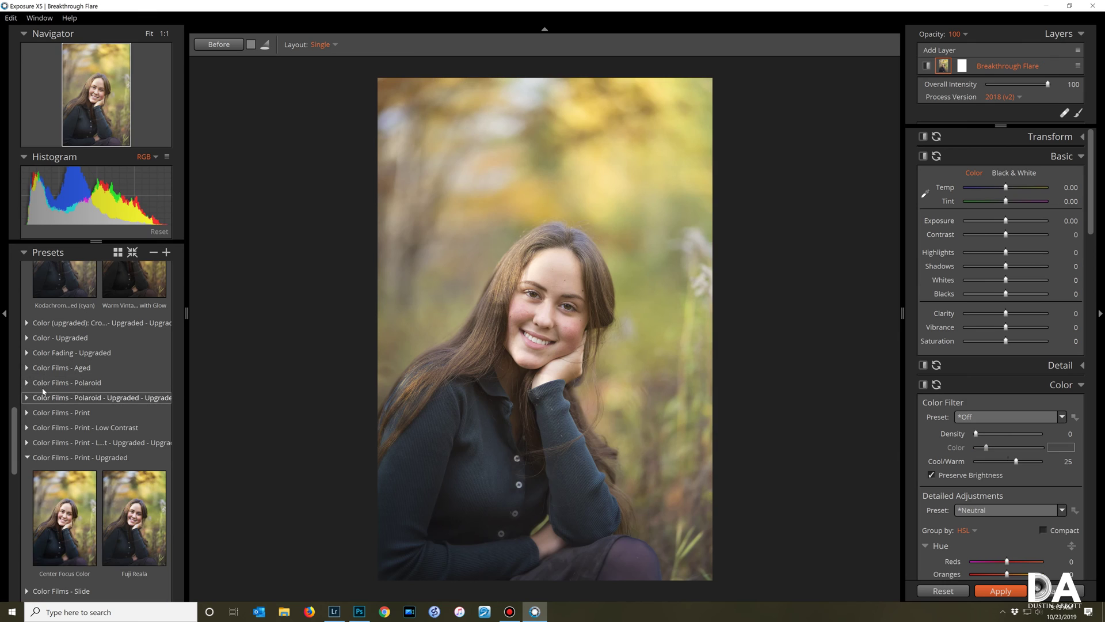
Try Agfacolor Neu Dust & Scratches and Soft Vignette, then undo back to Breakthrough Flare
click(28, 369)
scroll(52, 419, down, 2)
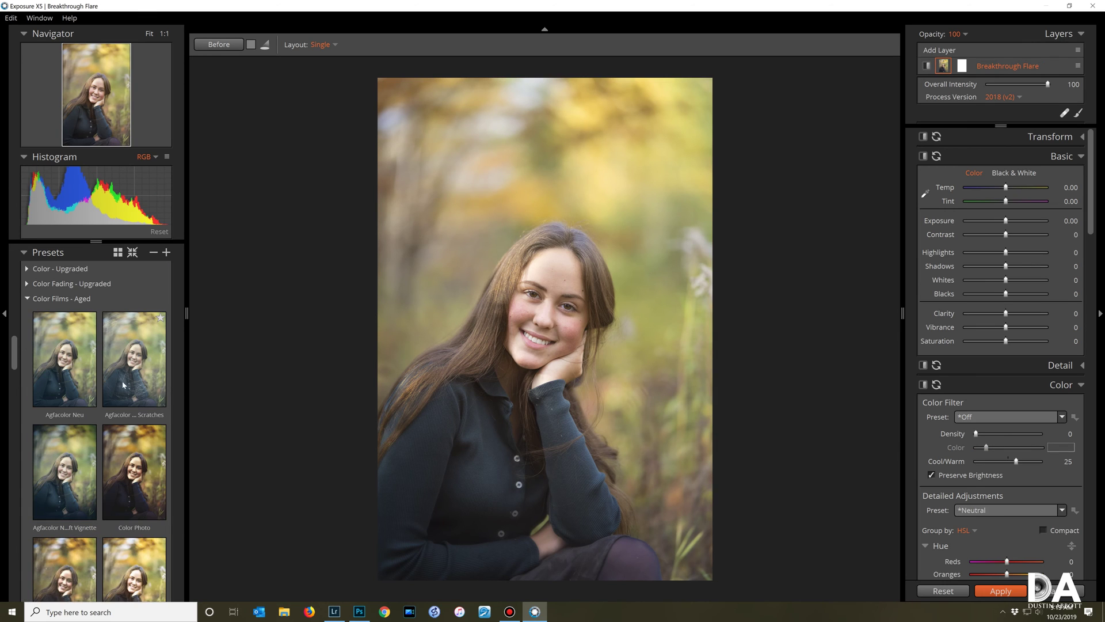
click(129, 375)
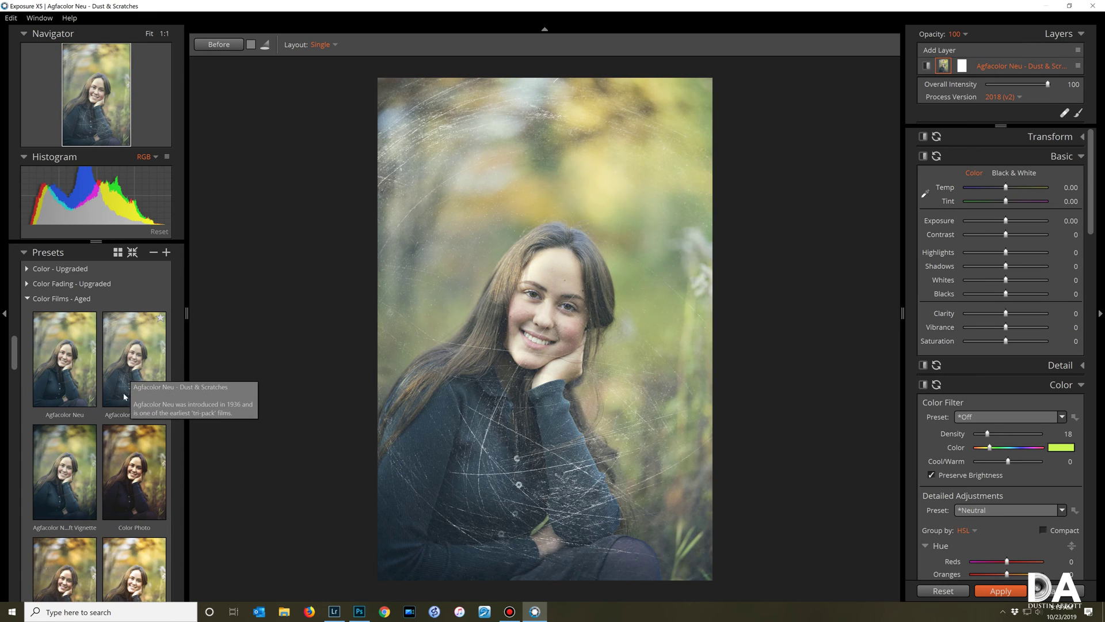
click(73, 465)
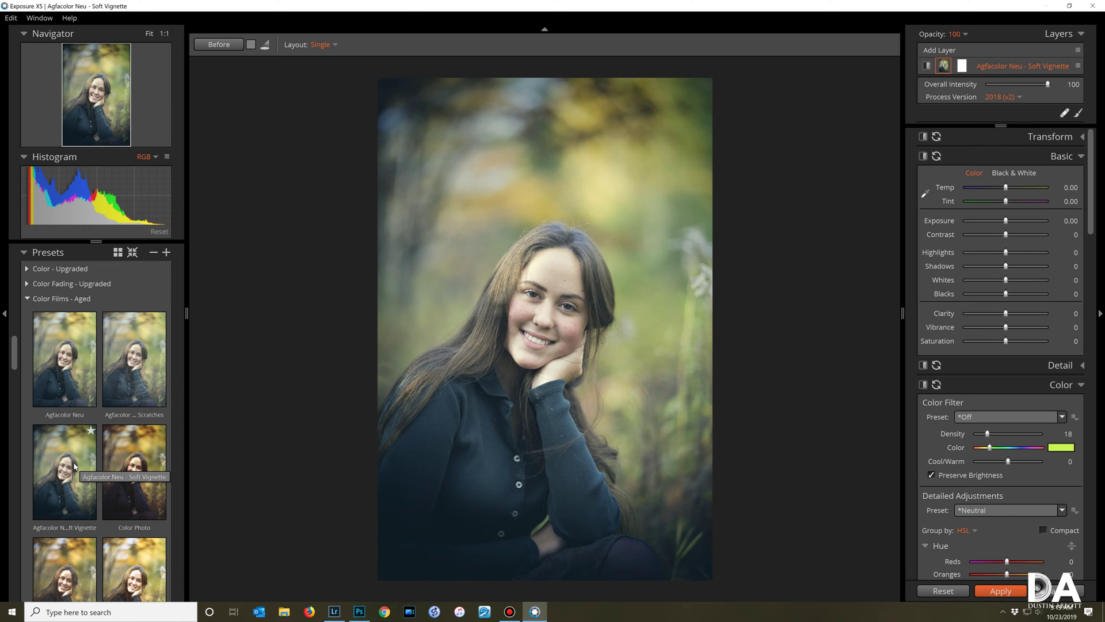
key(ctrl+z)
key(ctrl+z)
Try the Fuji Provia 100F, Fuji Velvia 100 and Kodak Ektachrome 100GX film looks
scroll(51, 478, down, 5)
click(134, 488)
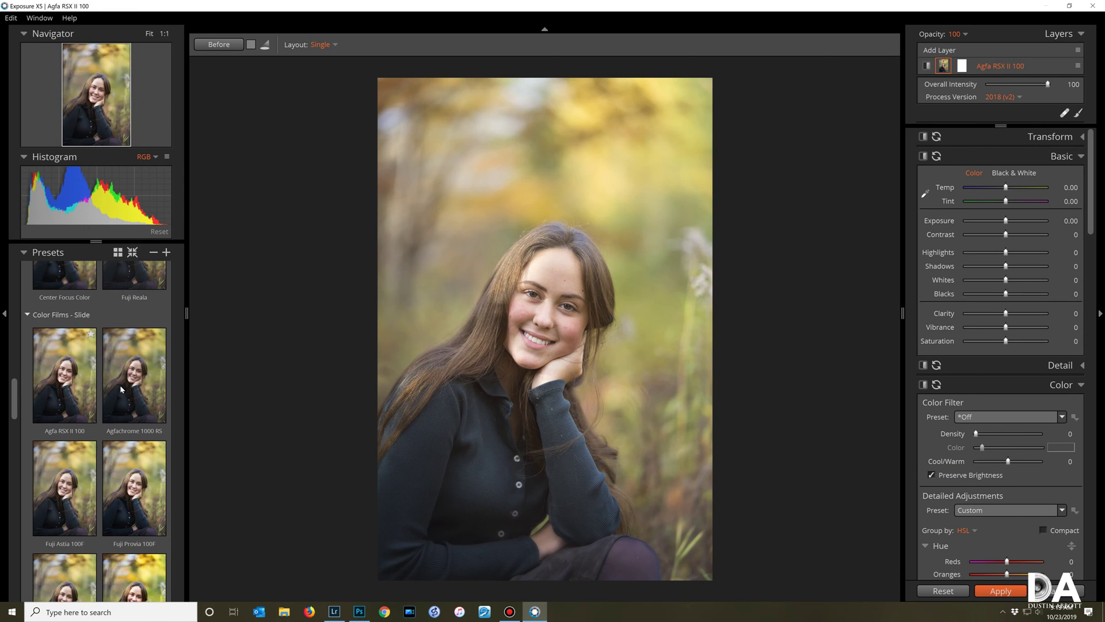
scroll(107, 437, down, 2)
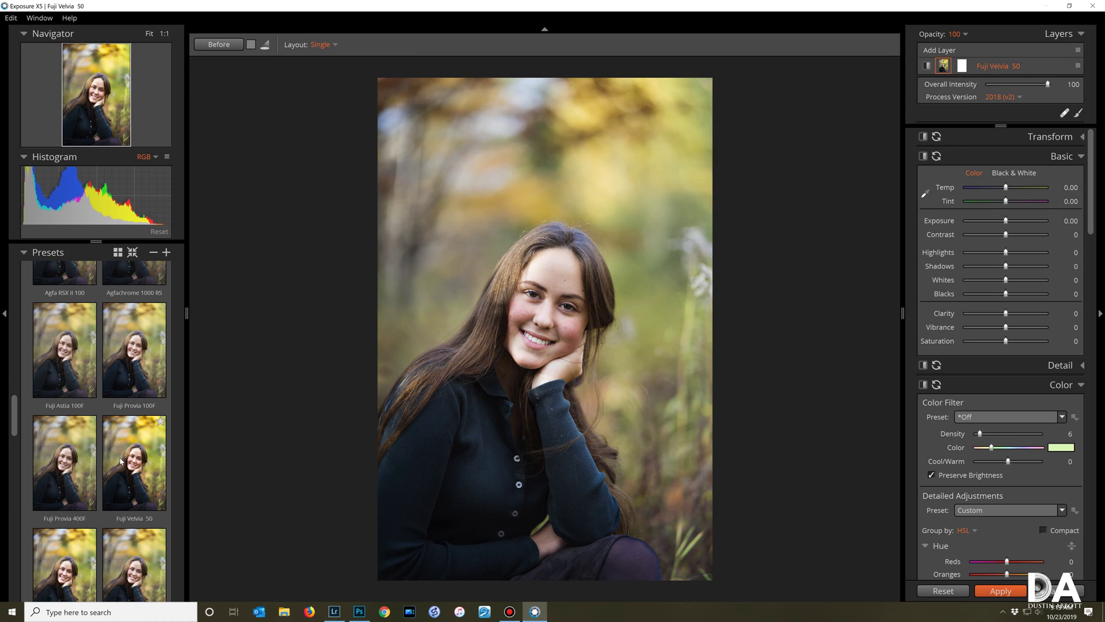
scroll(92, 460, down, 1)
click(69, 500)
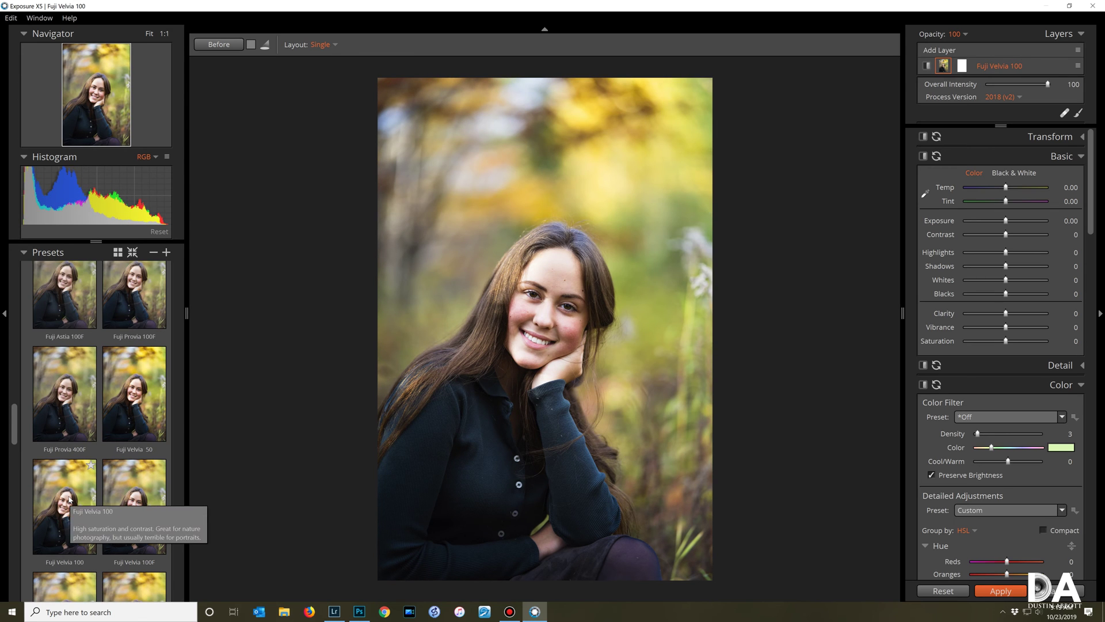
scroll(75, 506, down, 3)
click(82, 517)
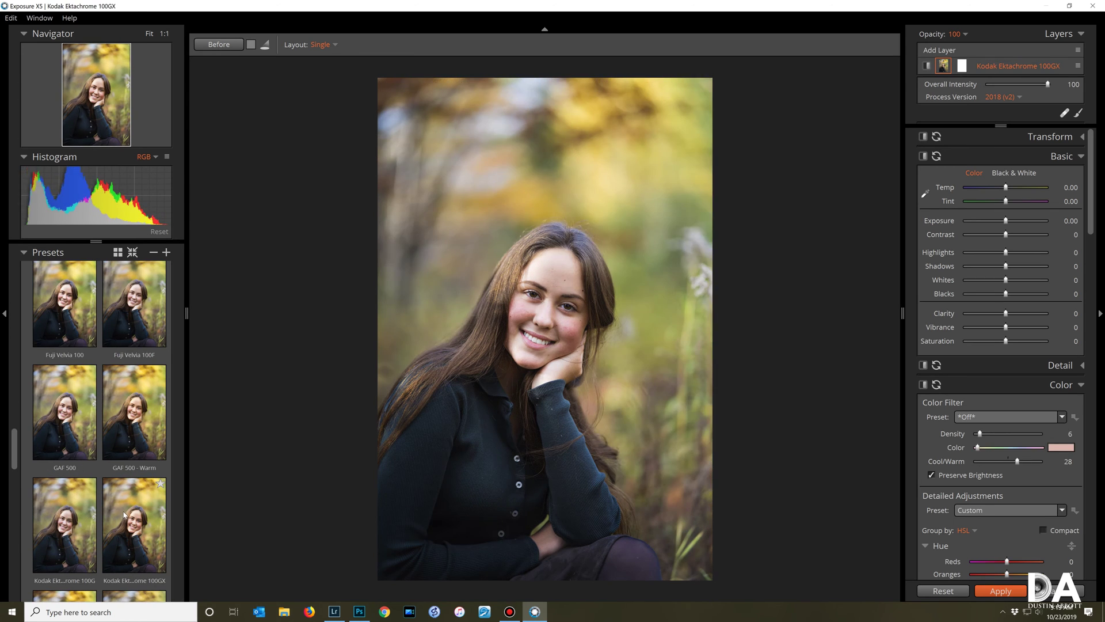
scroll(81, 411, up, 8)
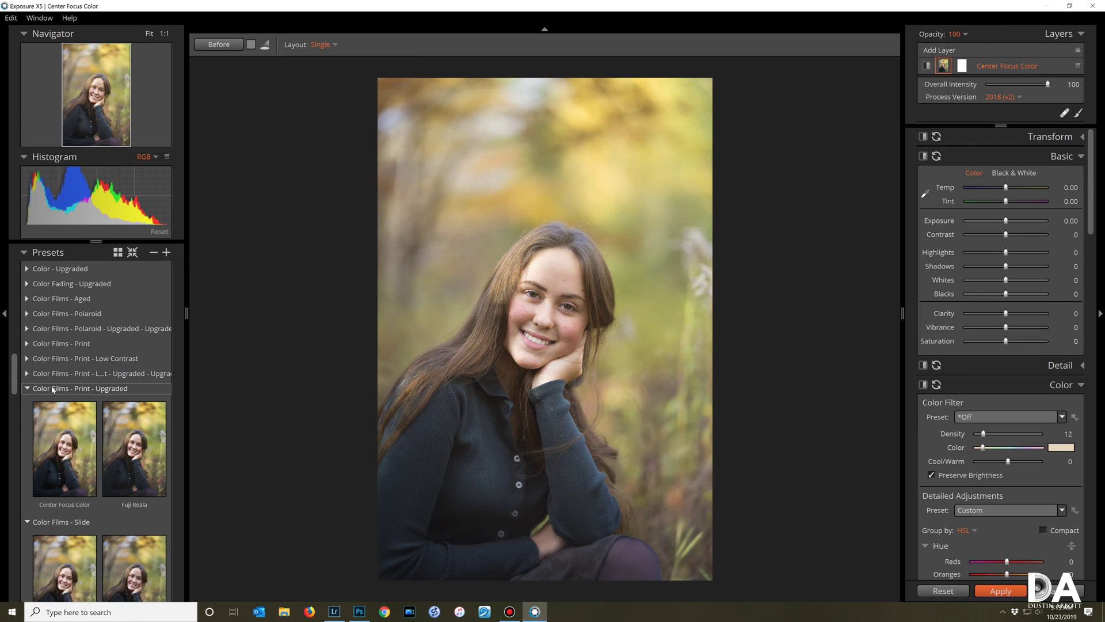
scroll(53, 427, down, 3)
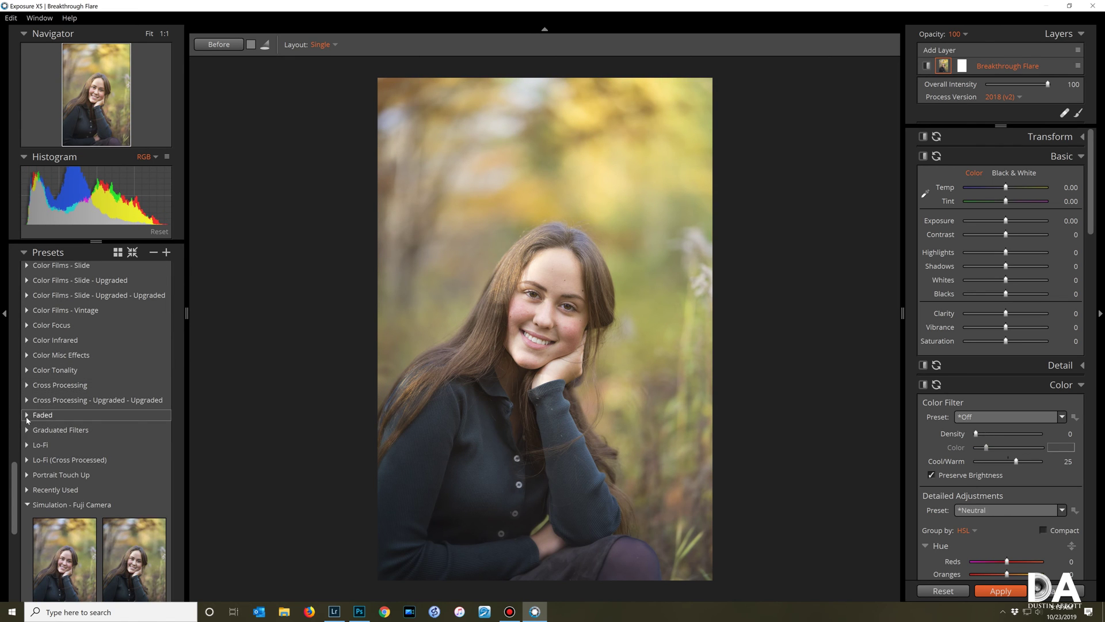
Try the Faded Low Contrast and Soft Yellow Glow looks, then return to Breakthrough Flare
click(27, 416)
scroll(86, 403, down, 3)
click(92, 437)
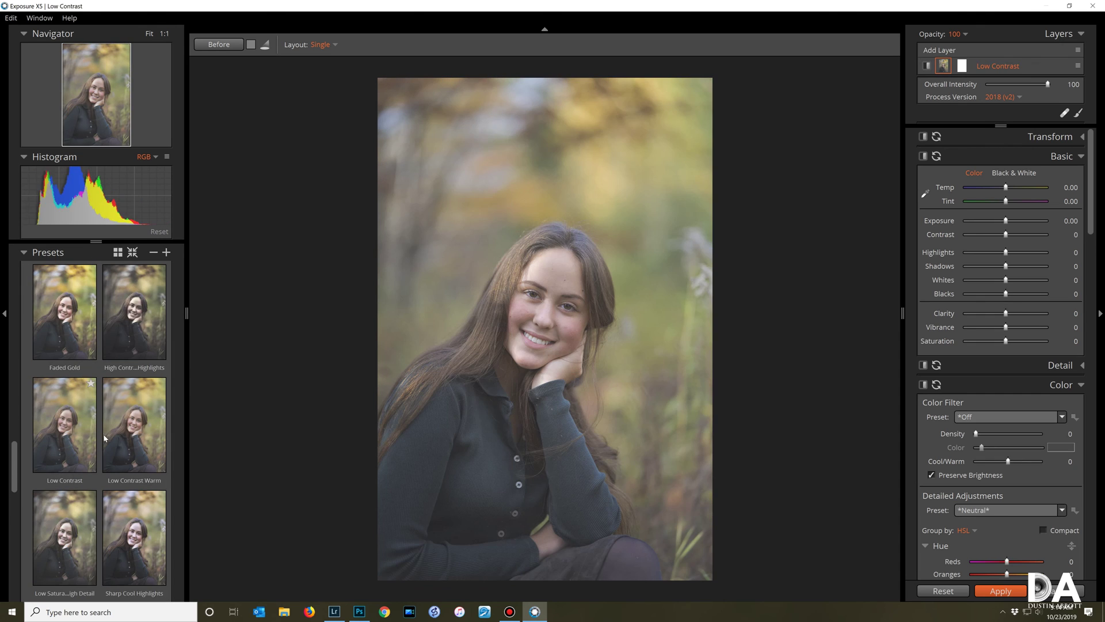
scroll(104, 439, down, 3)
scroll(121, 489, down, 3)
click(136, 532)
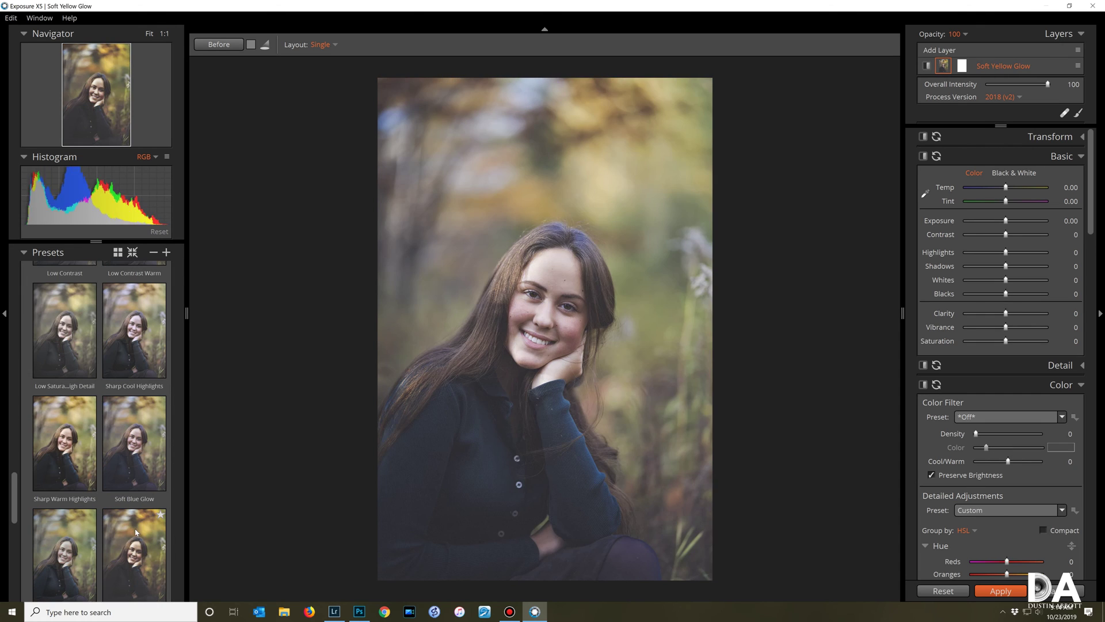
scroll(92, 461, up, 5)
click(82, 449)
scroll(81, 449, down, 1)
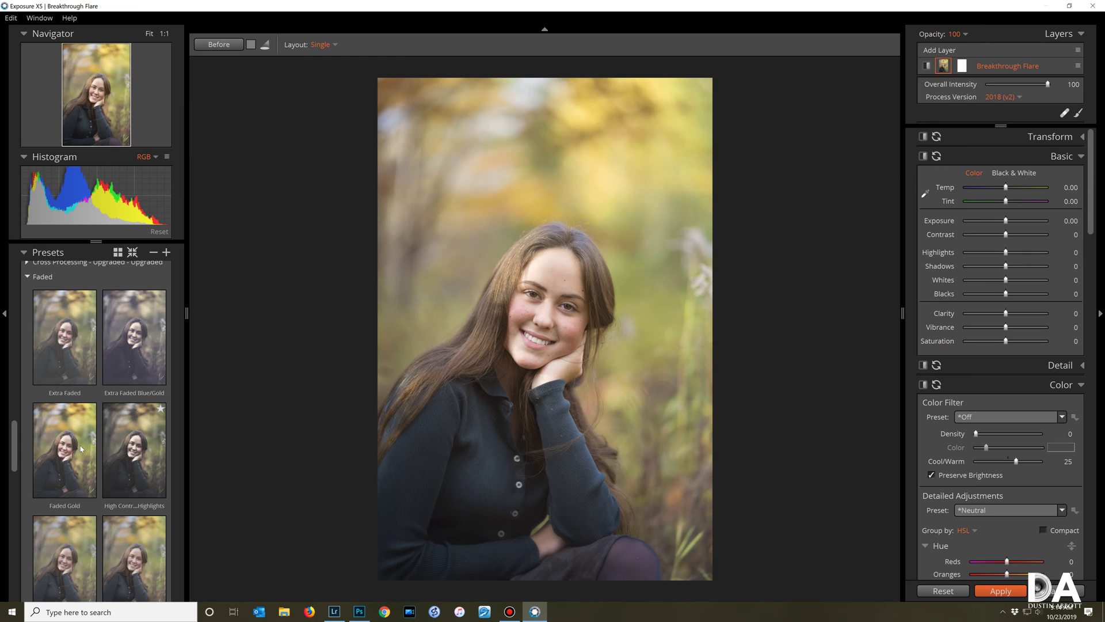
scroll(81, 449, up, 2)
click(79, 346)
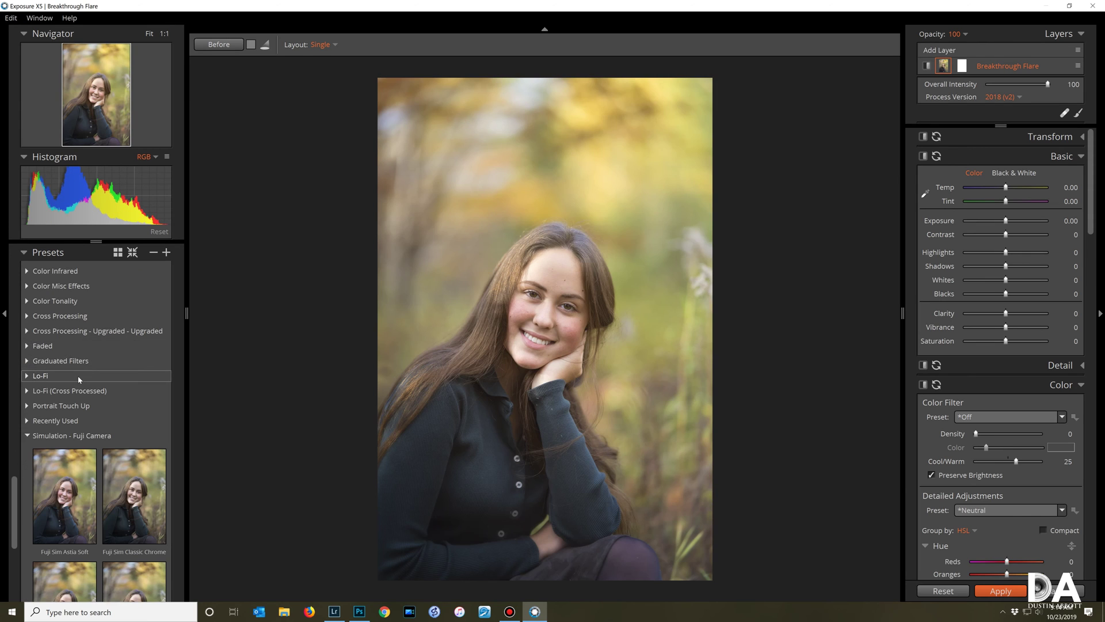
Compare Fuji Sim Astia Soft, Classic Chrome and Velvia Vivid, settling on Astia Soft
scroll(78, 379, down, 2)
click(67, 341)
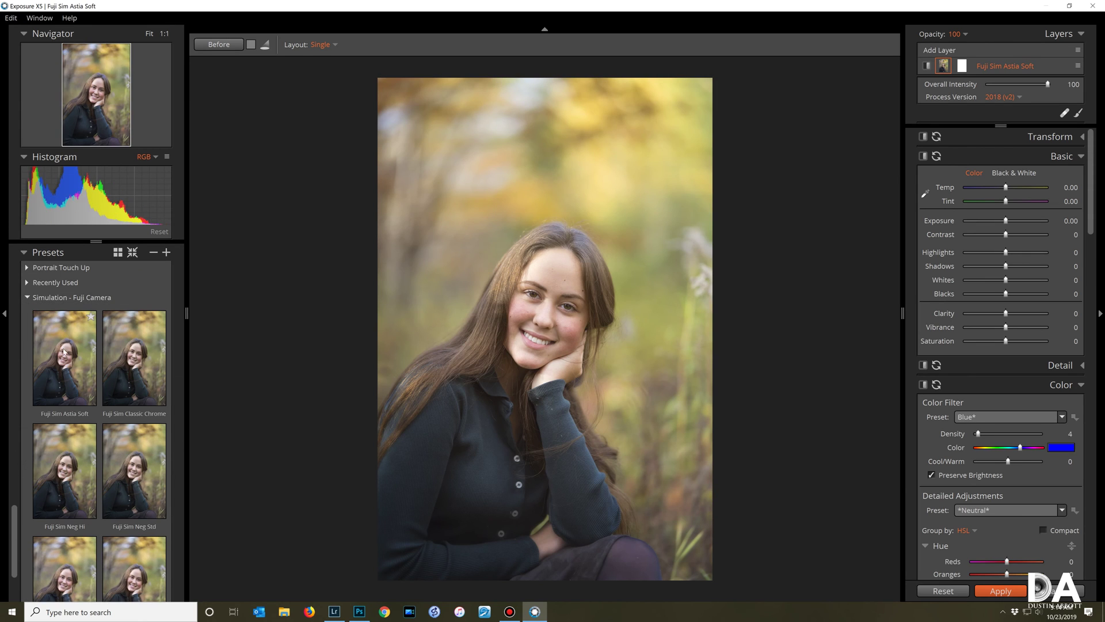
scroll(66, 340, down, 1)
scroll(67, 341, up, 1)
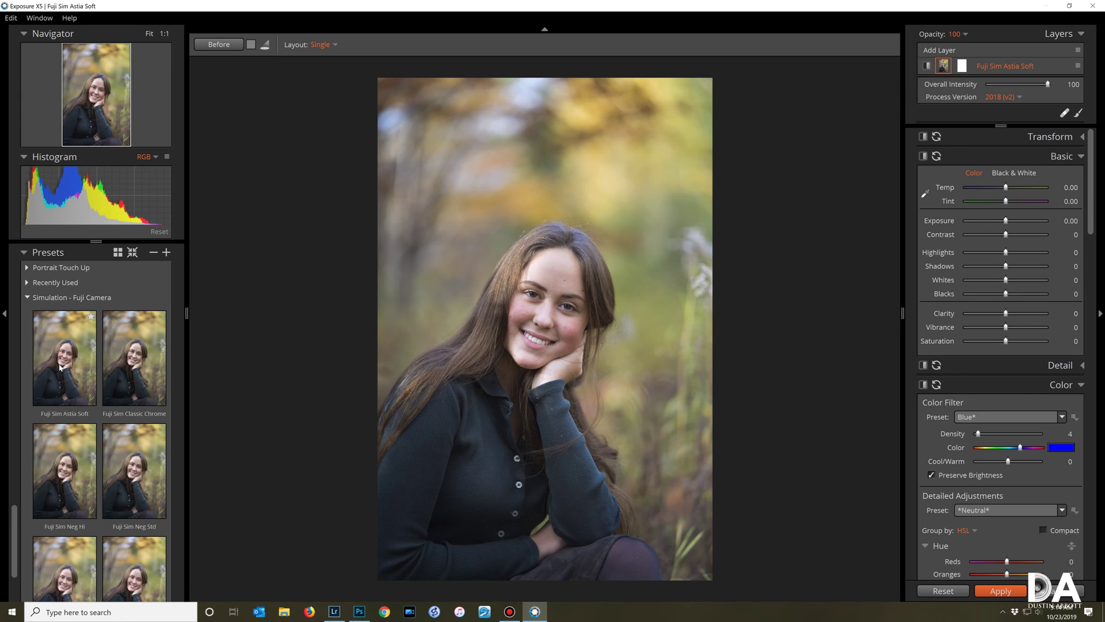
click(140, 388)
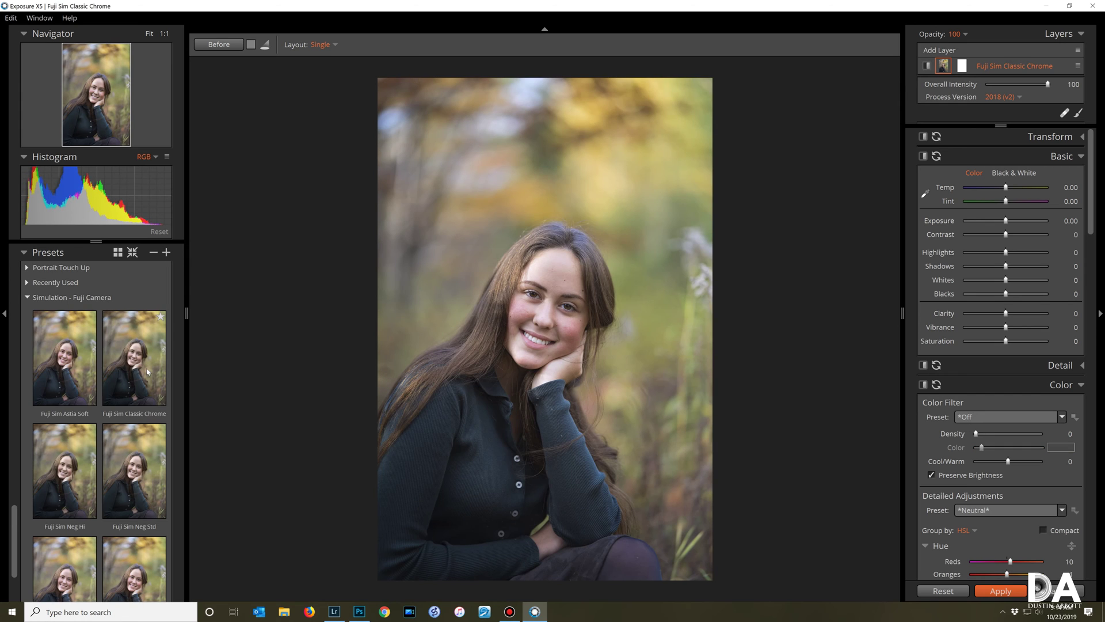
scroll(138, 465, down, 2)
click(133, 468)
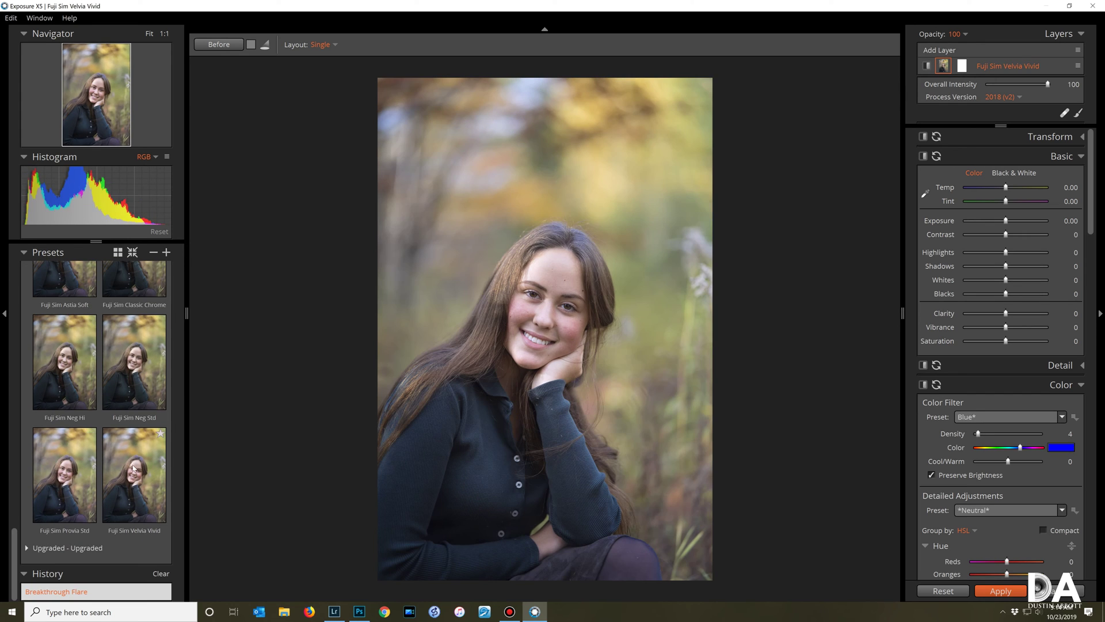
scroll(92, 451, up, 1)
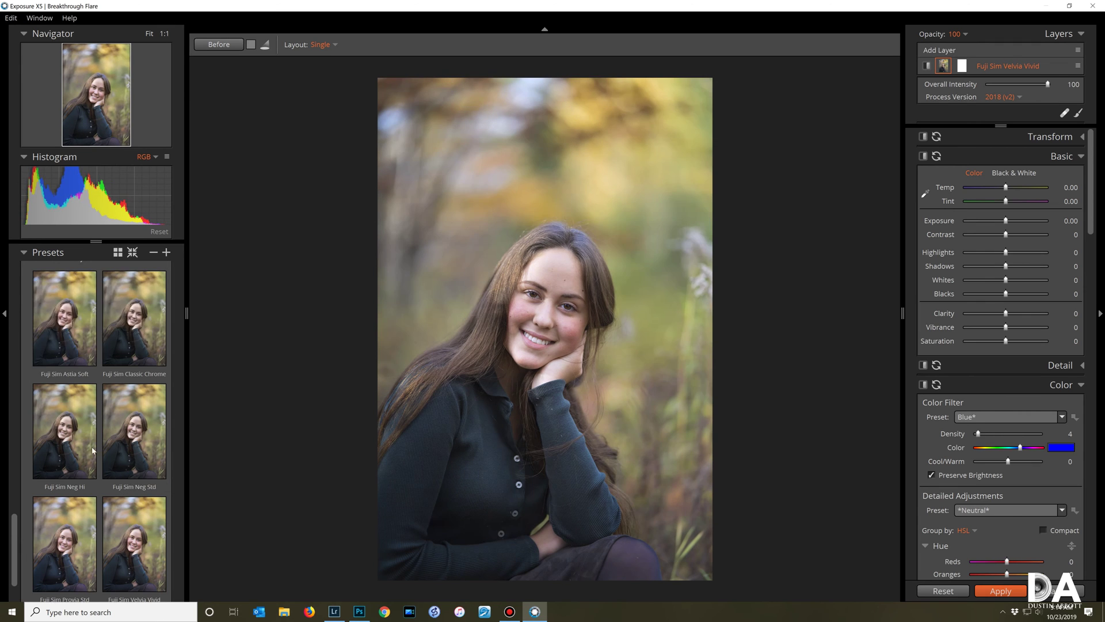
scroll(92, 451, up, 1)
click(64, 379)
click(27, 325)
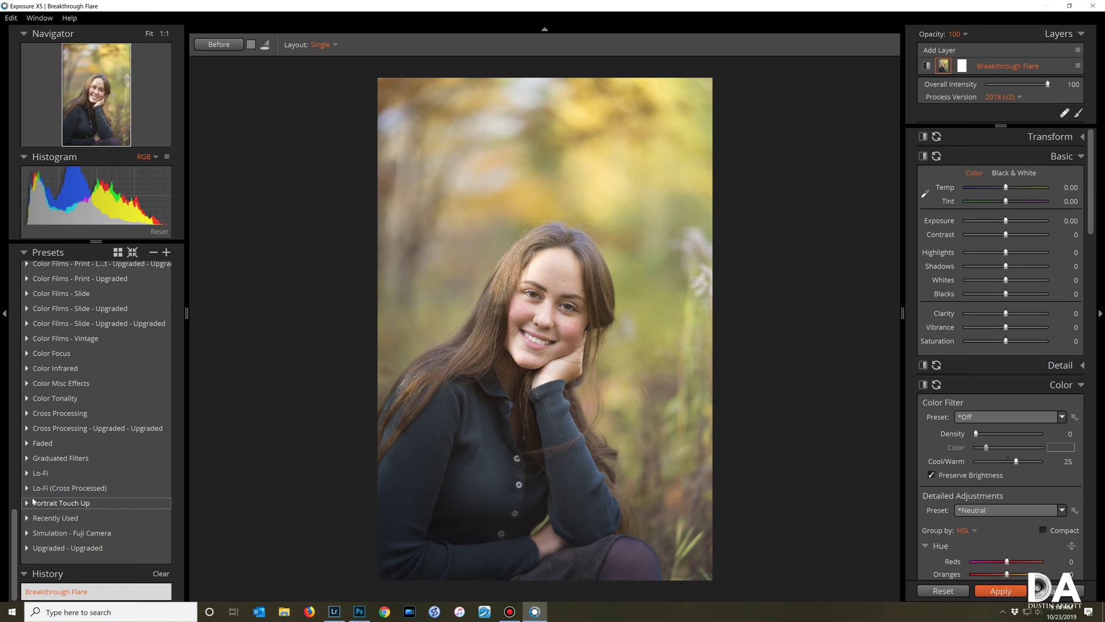
Expand the Lo-Fi preset group and scroll through its looks
click(27, 473)
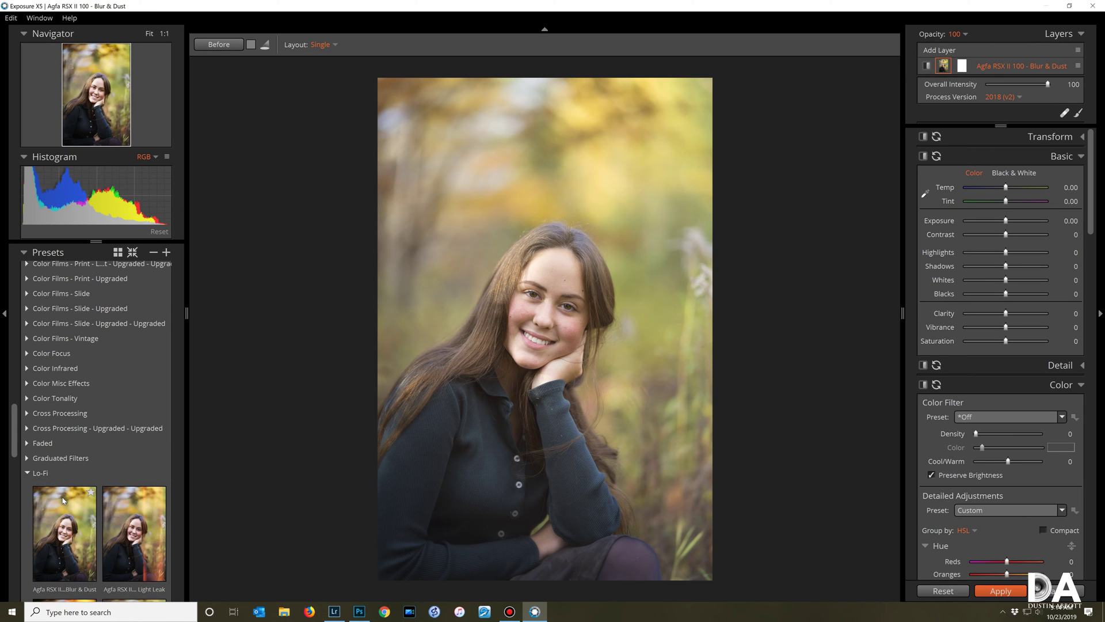
scroll(64, 500, down, 2)
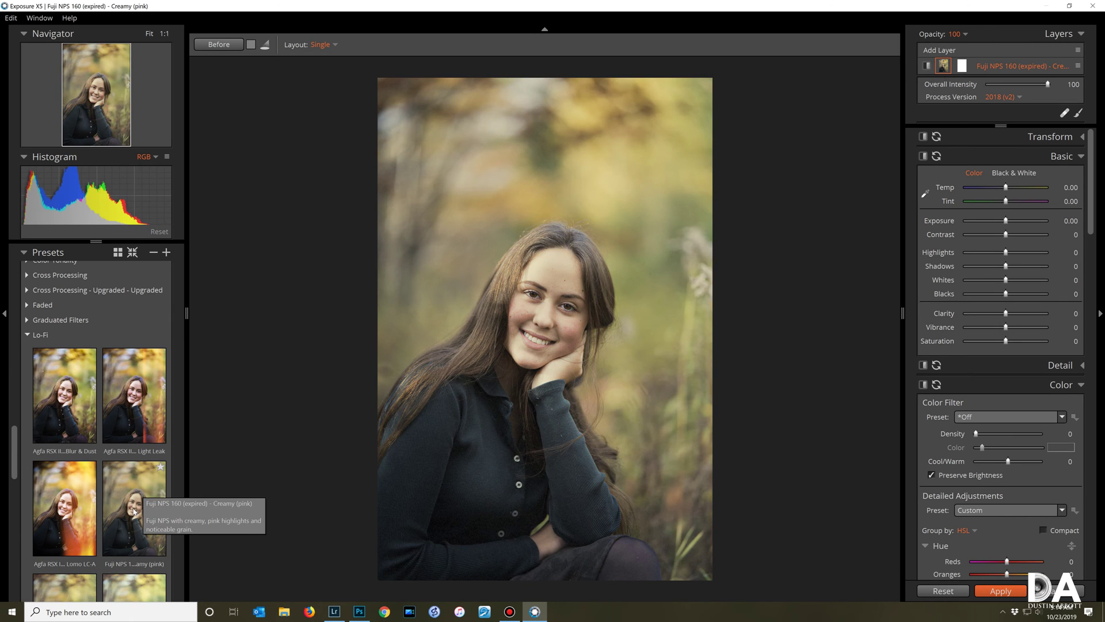
scroll(75, 513, down, 2)
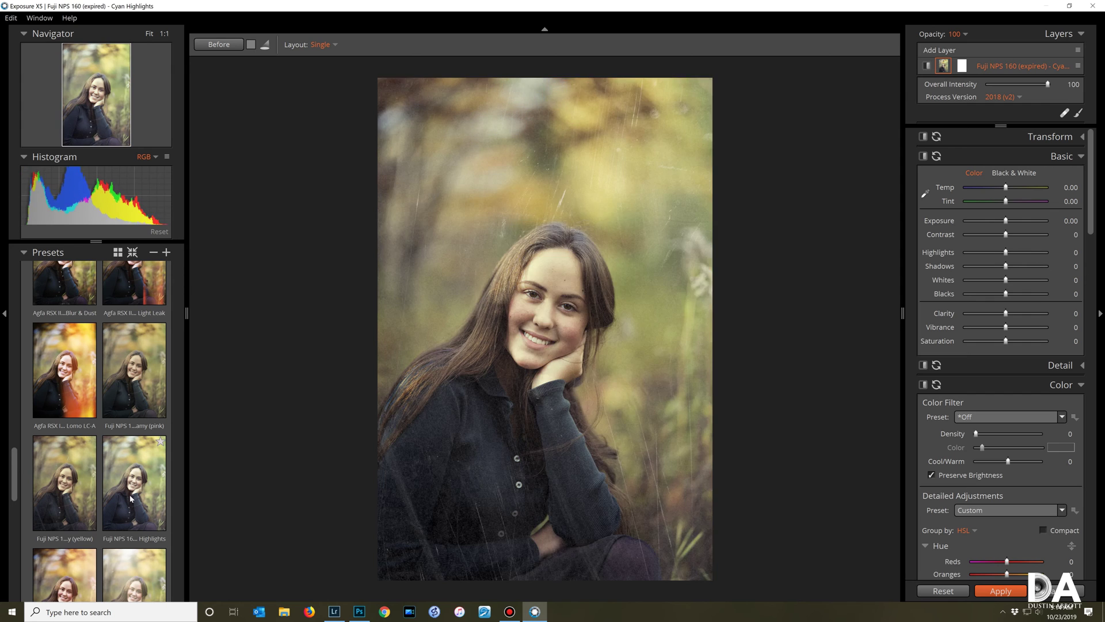
scroll(51, 476, up, 4)
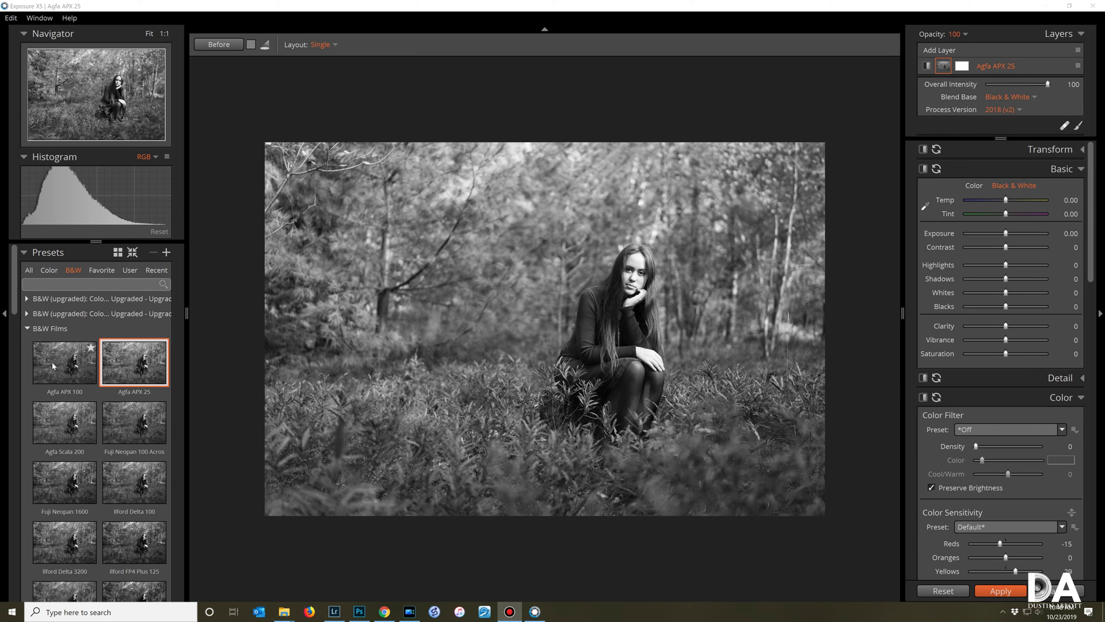
Browse the B&W Films presets, keep Agfa APX 25, and collapse the Low Contrast group
scroll(53, 365, down, 1)
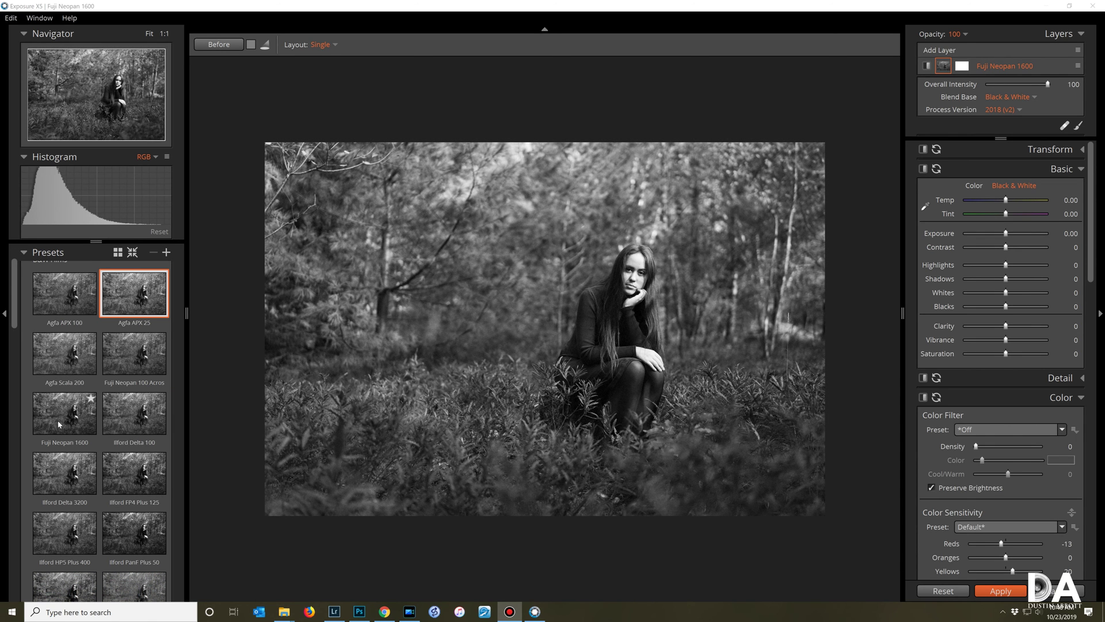
scroll(59, 424, down, 4)
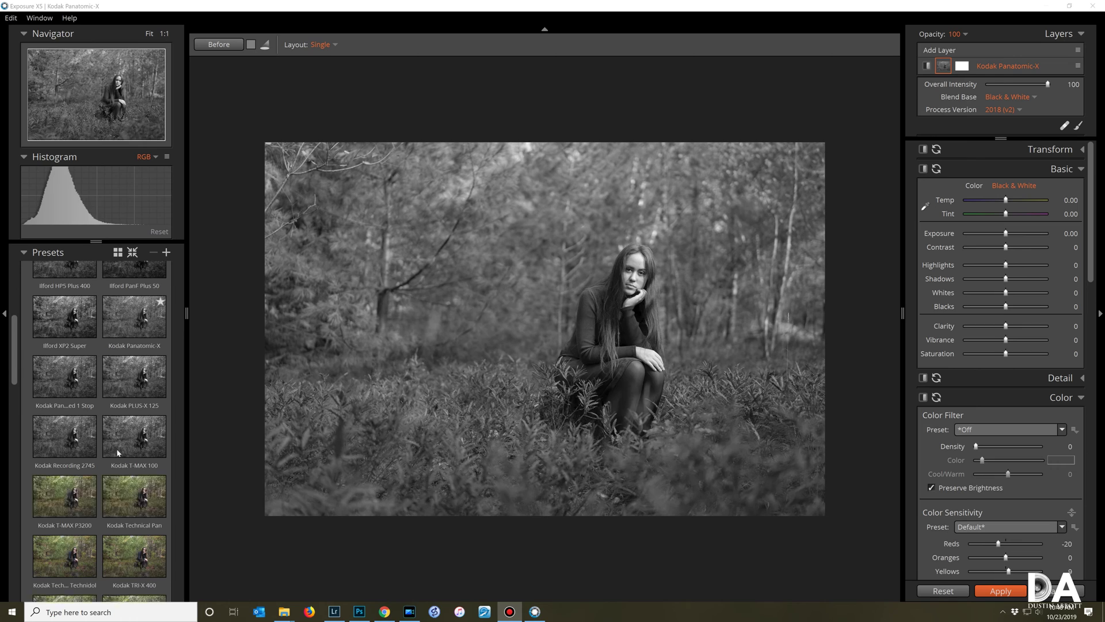
scroll(63, 499, down, 1)
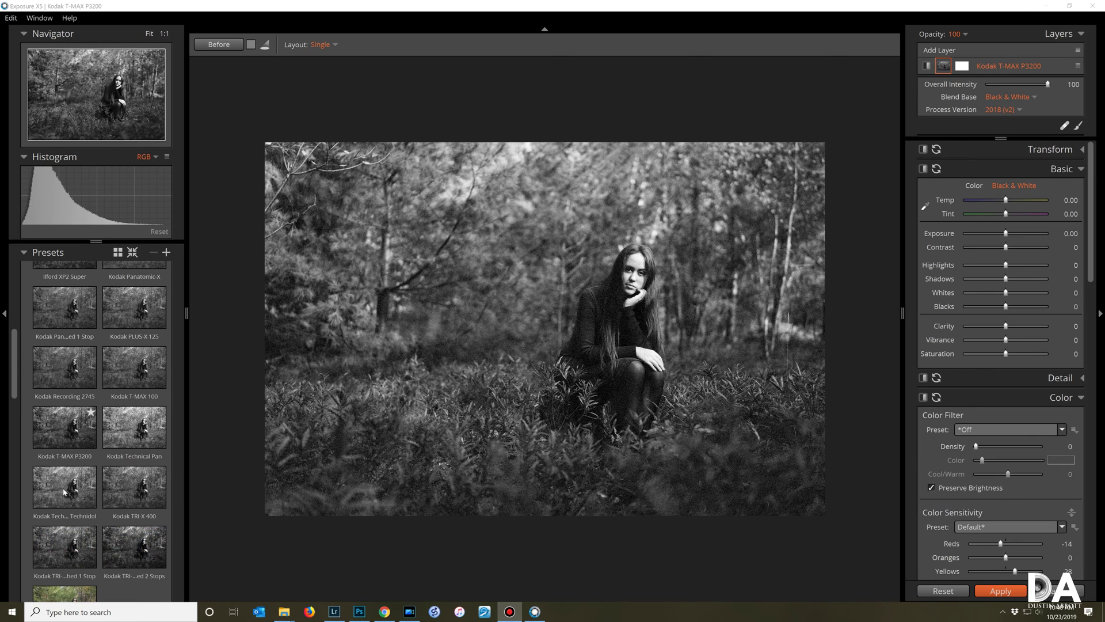
scroll(66, 512, down, 2)
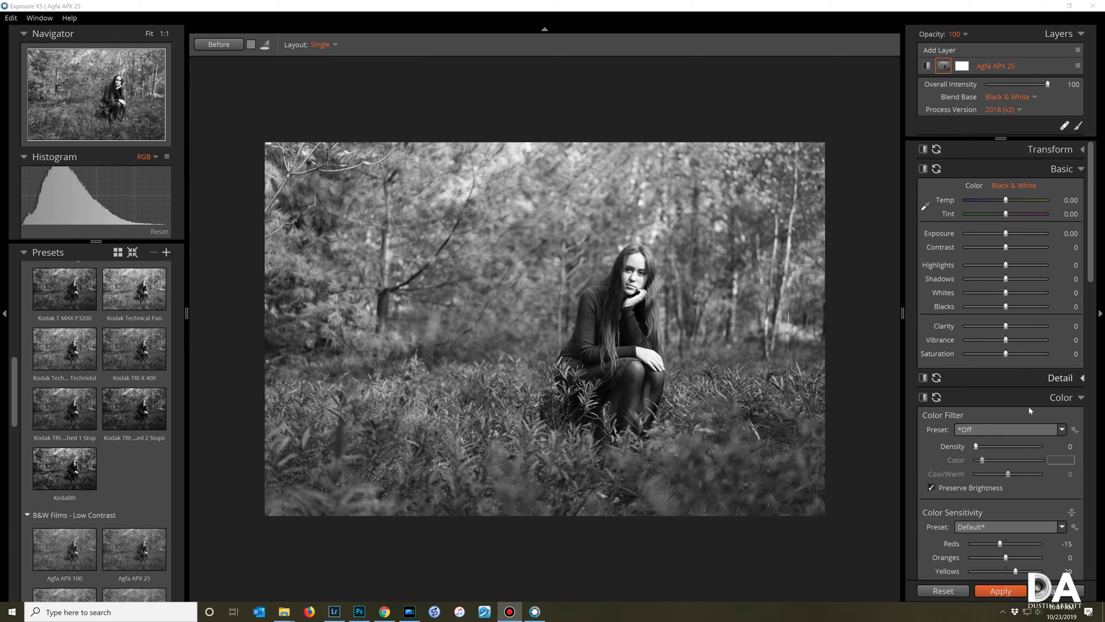
scroll(121, 455, down, 3)
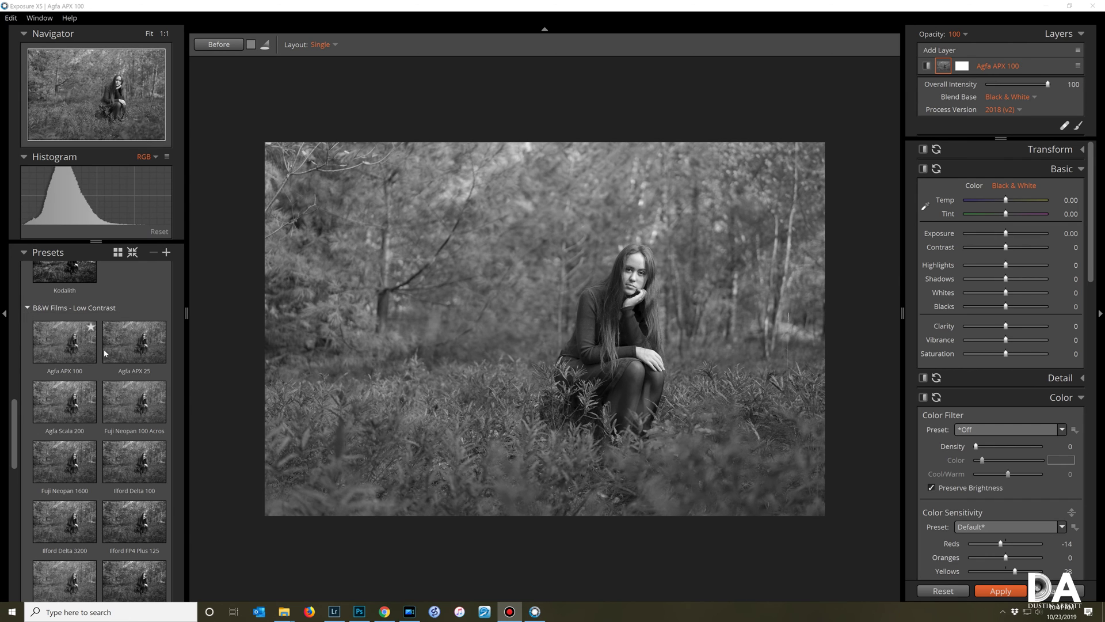
click(27, 309)
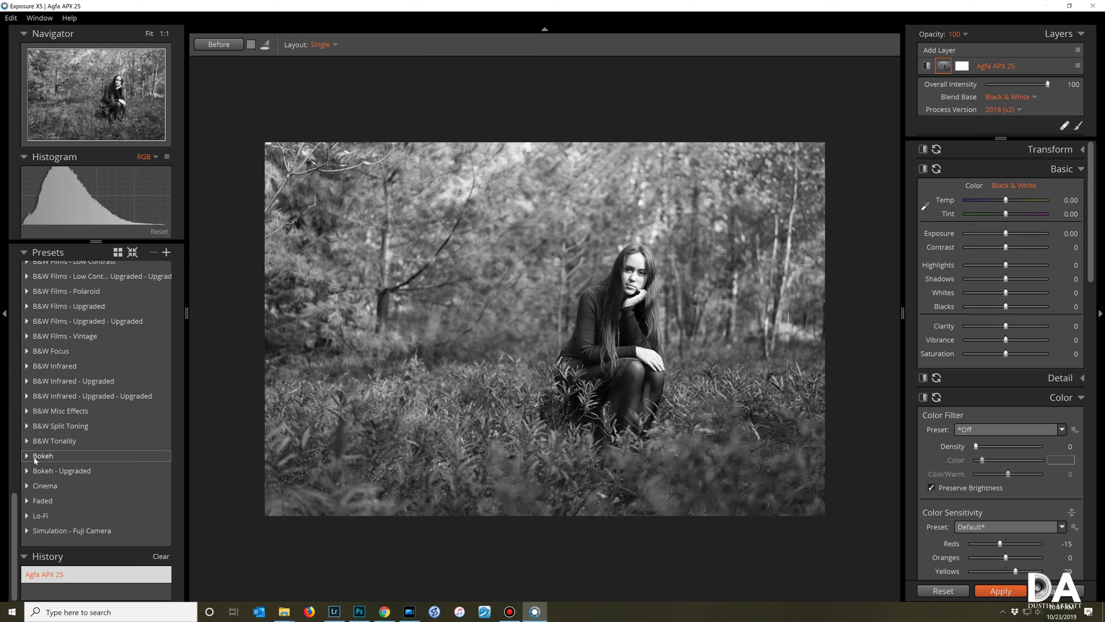
Compare Blue and Copper Light Tone split-toning presets, applying Blue - Light Tone
click(30, 440)
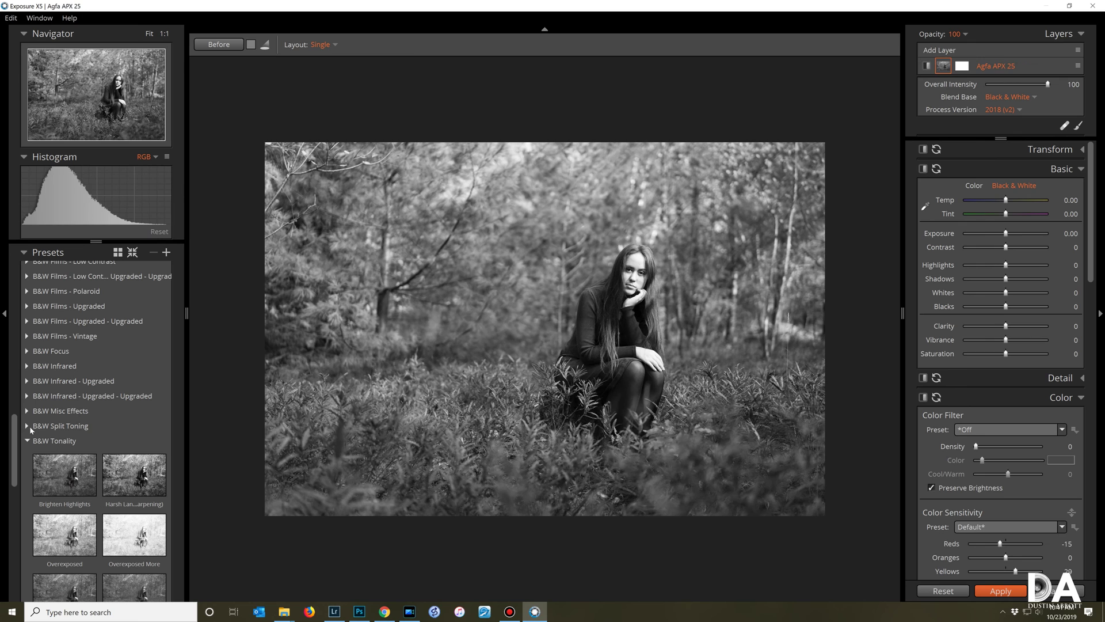
click(28, 426)
click(129, 462)
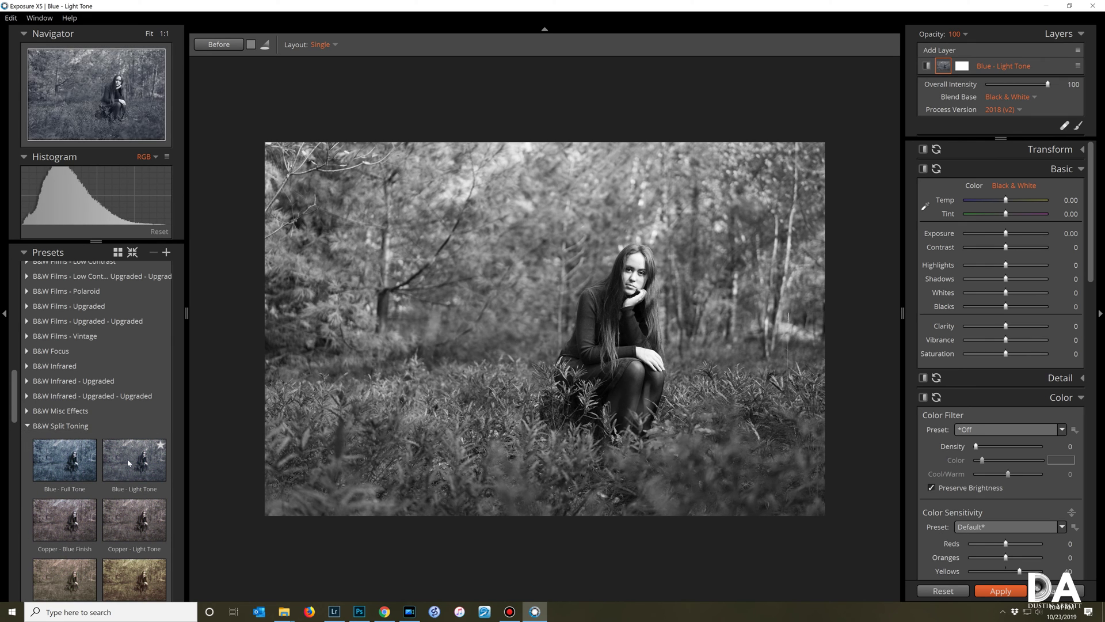
click(130, 520)
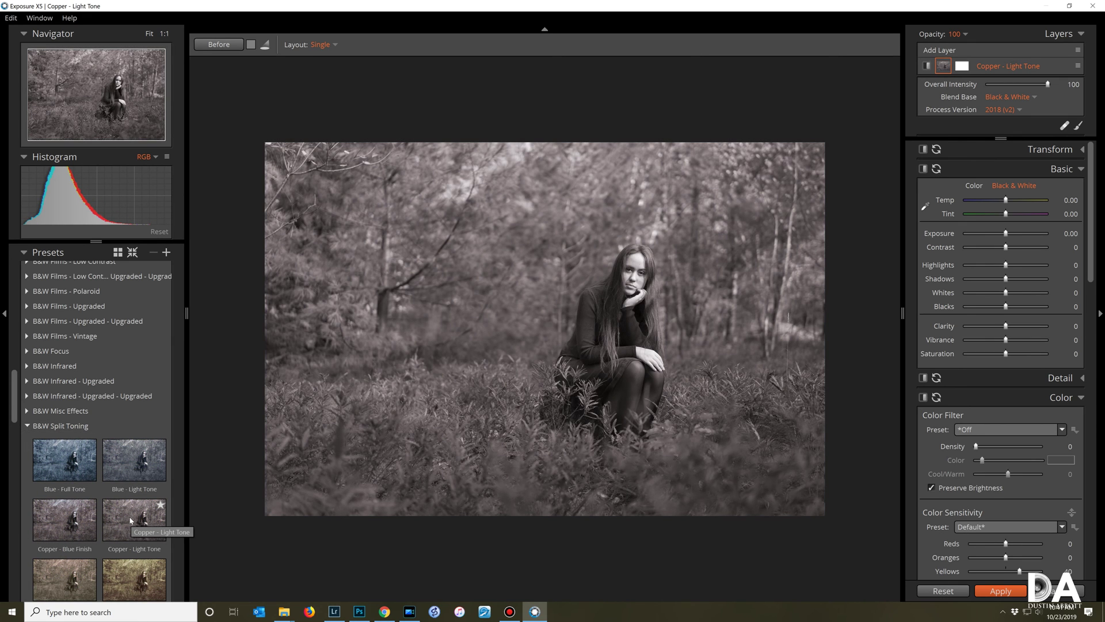
click(125, 473)
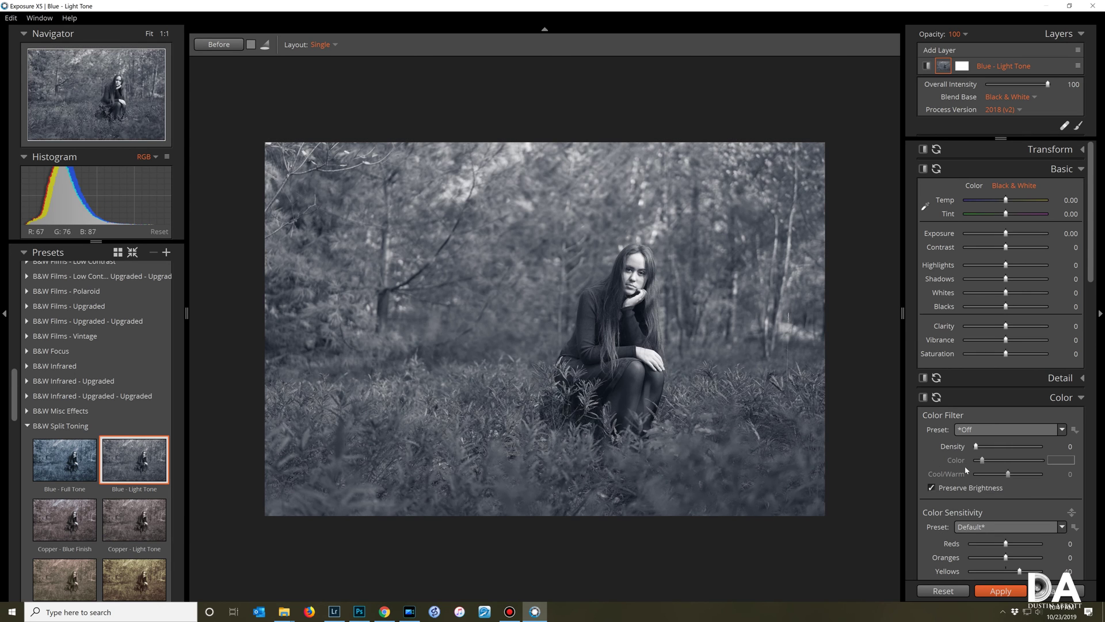
Check the Color Filter list without changes, preview Blue - Full Tone, then collapse Split Toning
click(1063, 430)
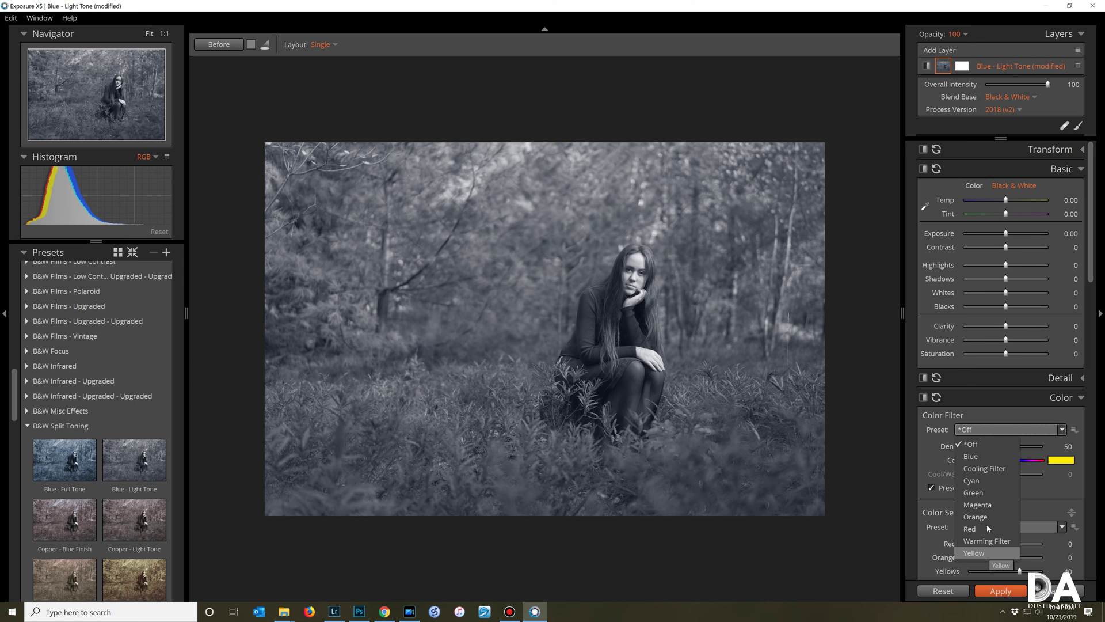
click(1095, 415)
scroll(1088, 418, down, 5)
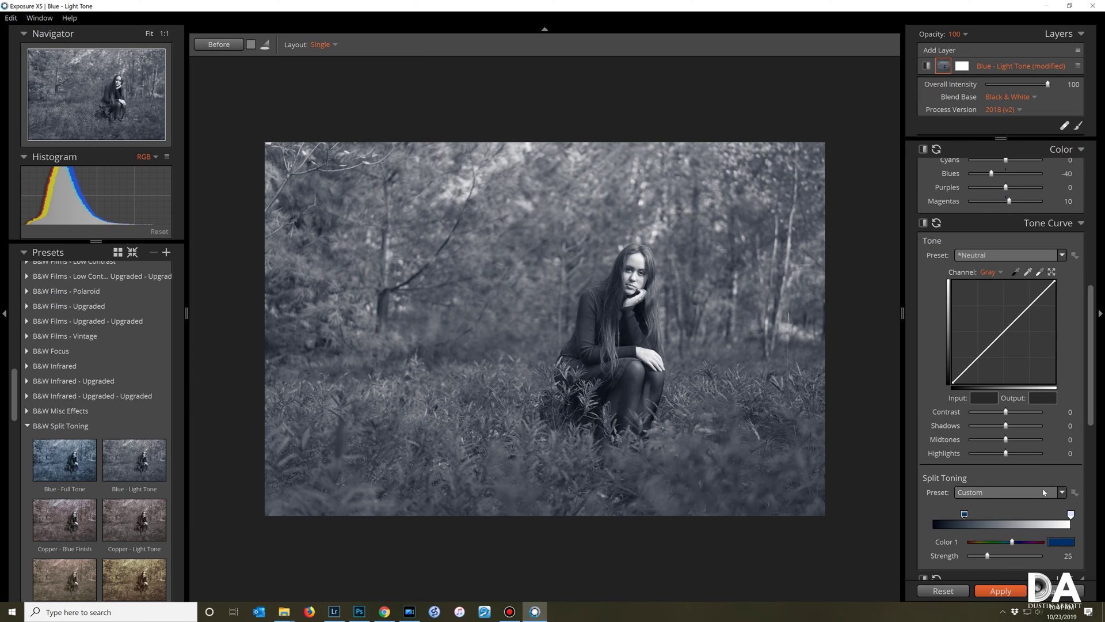
scroll(1012, 511, down, 2)
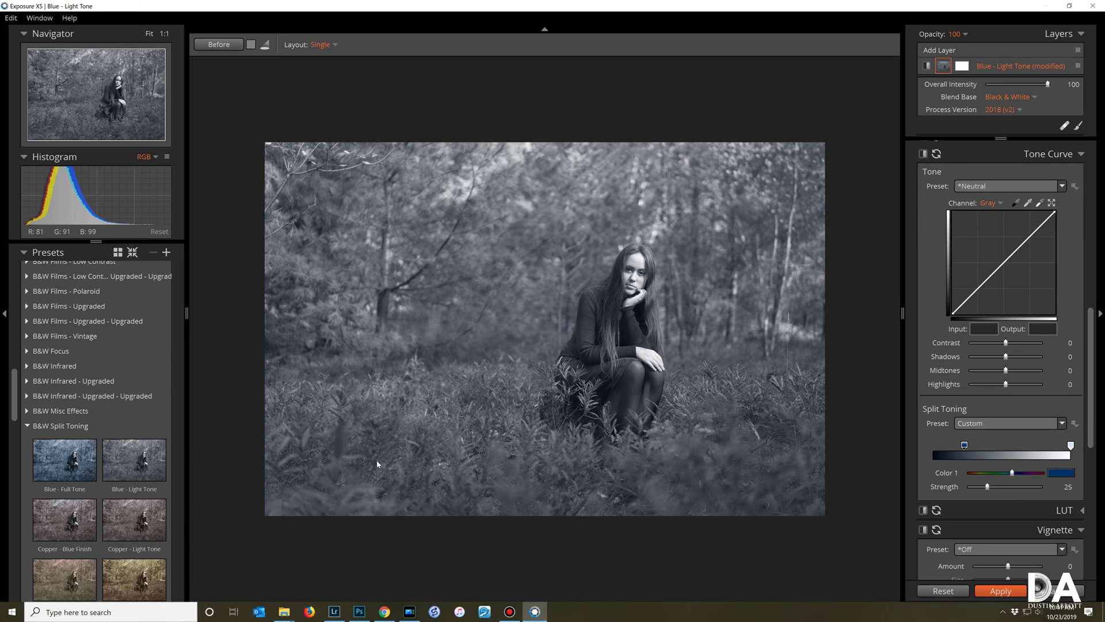
click(43, 446)
click(35, 426)
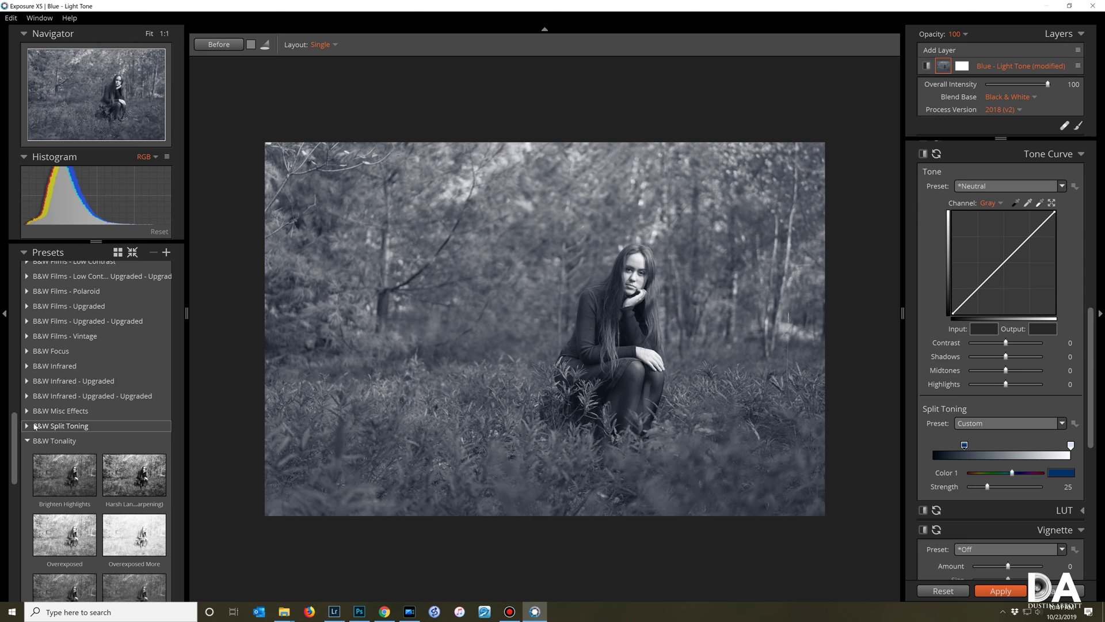
scroll(45, 426, down, 10)
click(105, 340)
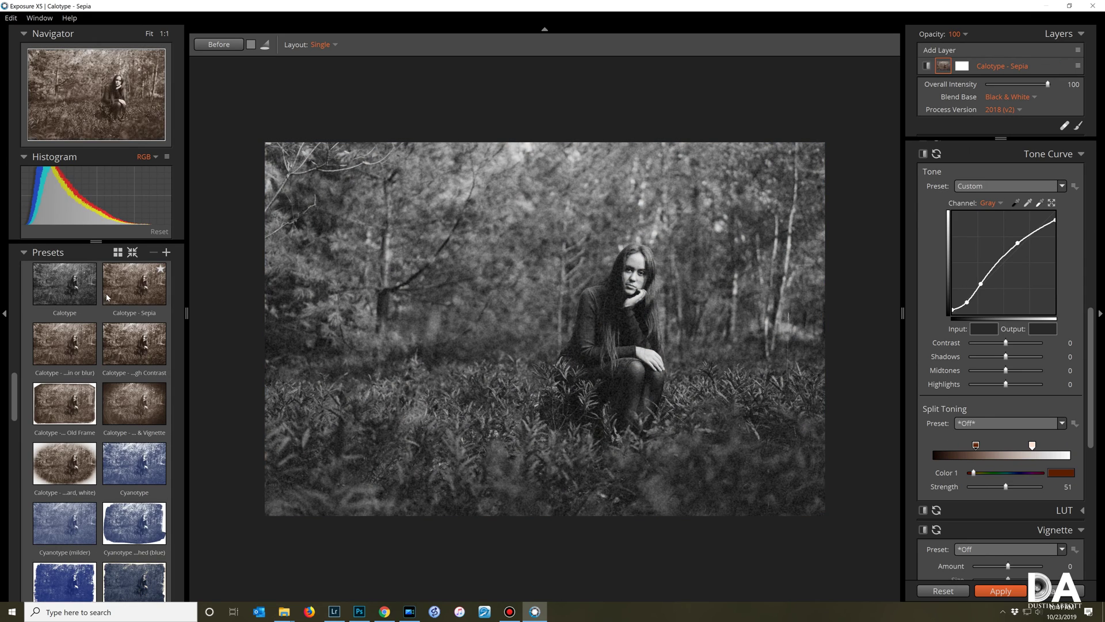
click(123, 409)
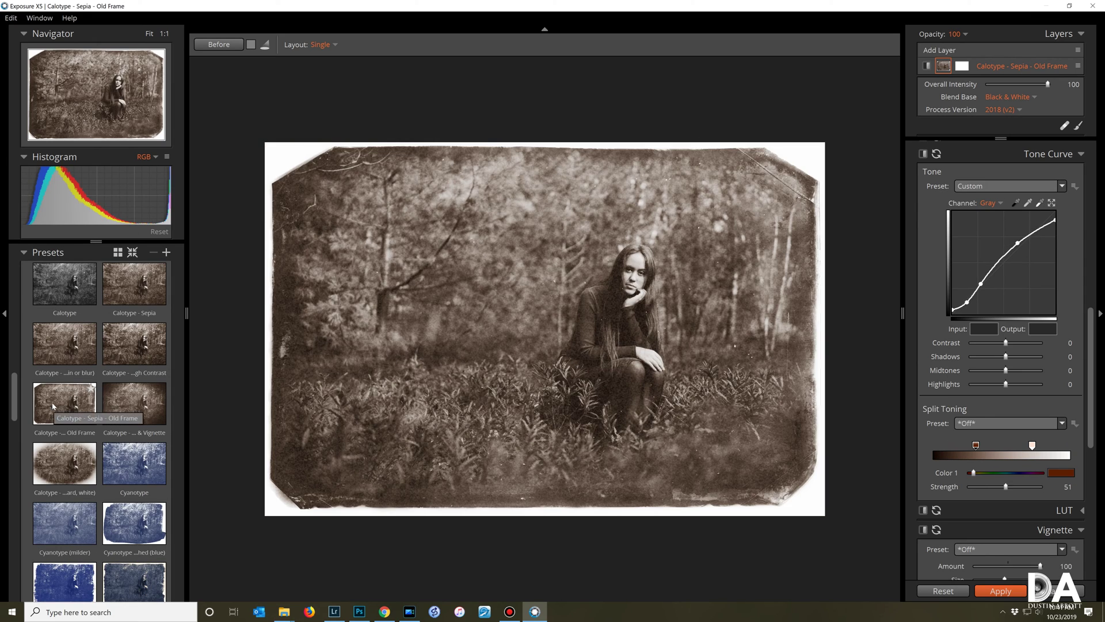
click(124, 467)
click(120, 514)
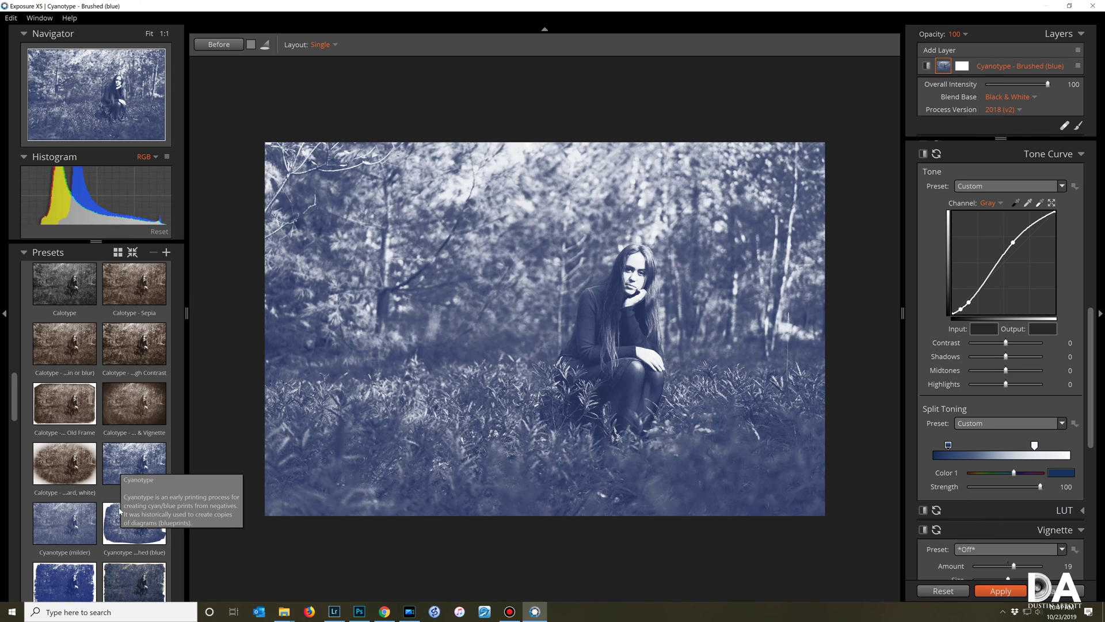
click(71, 524)
scroll(86, 506, down, 4)
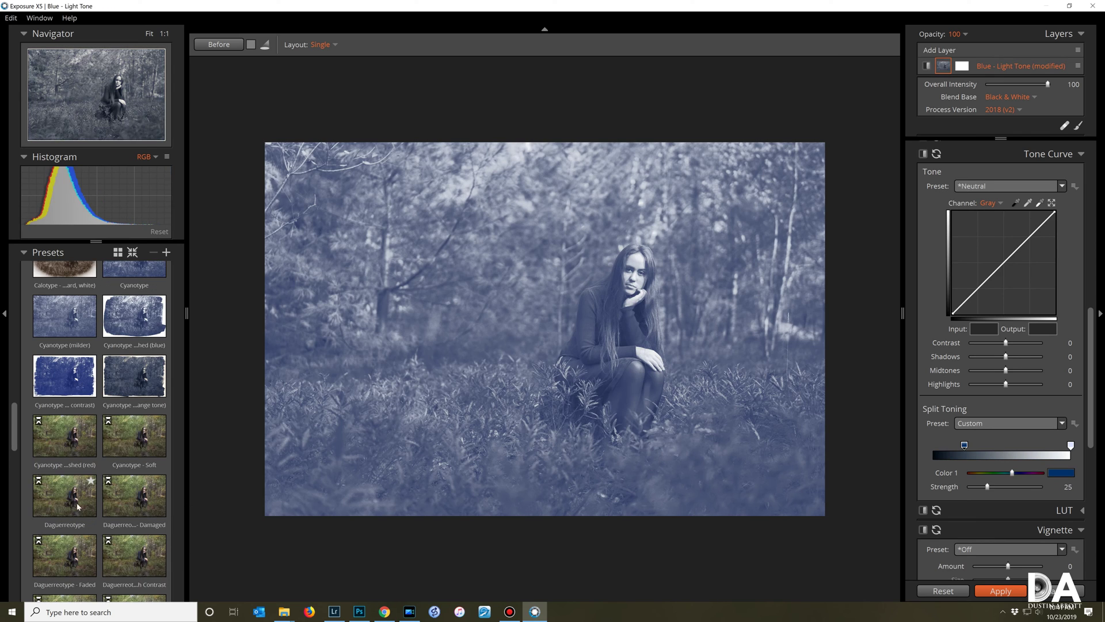
click(127, 507)
click(130, 569)
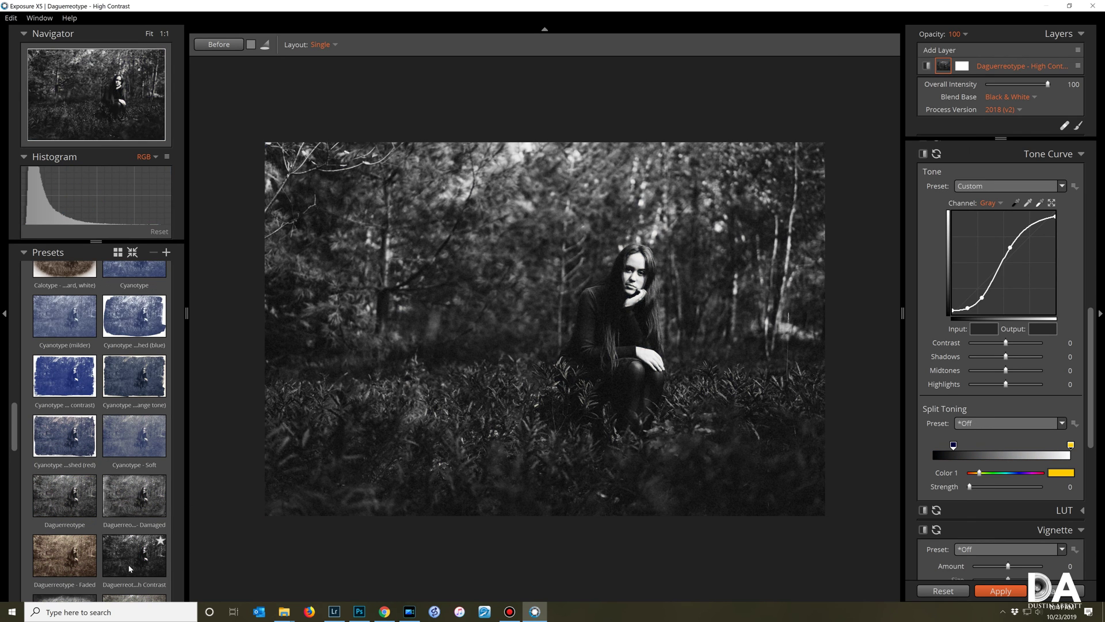
scroll(69, 460, down, 10)
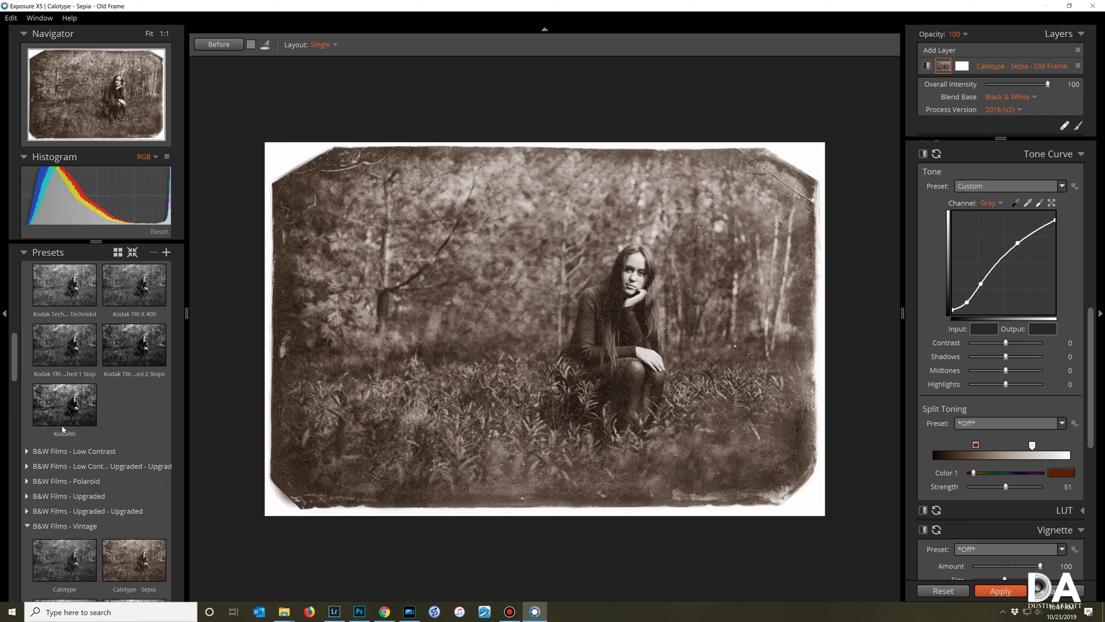
click(56, 449)
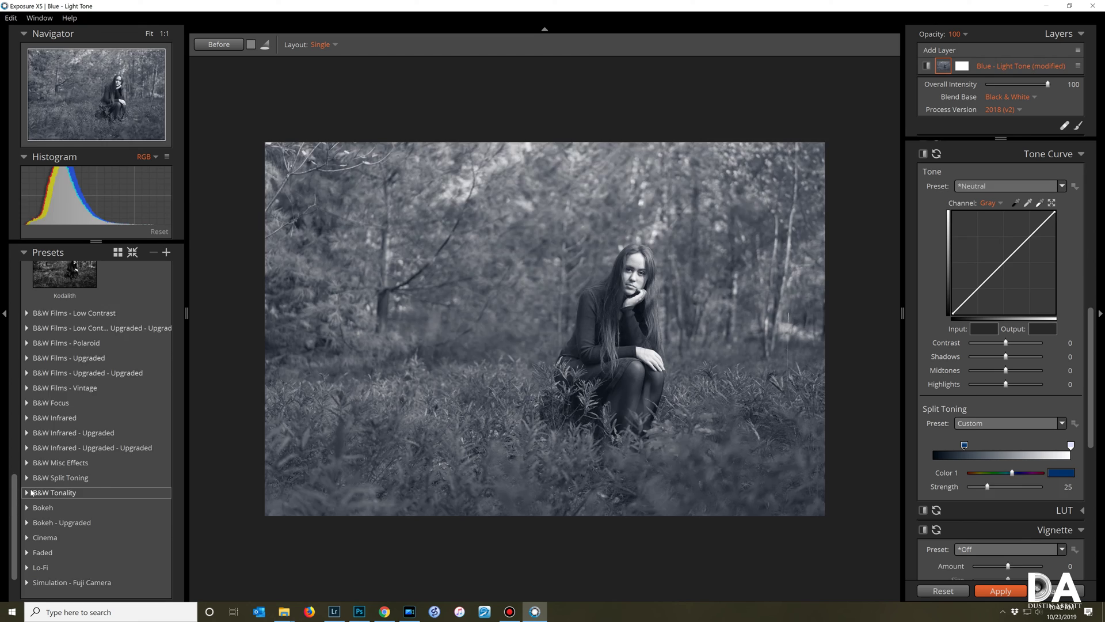
click(58, 493)
click(64, 514)
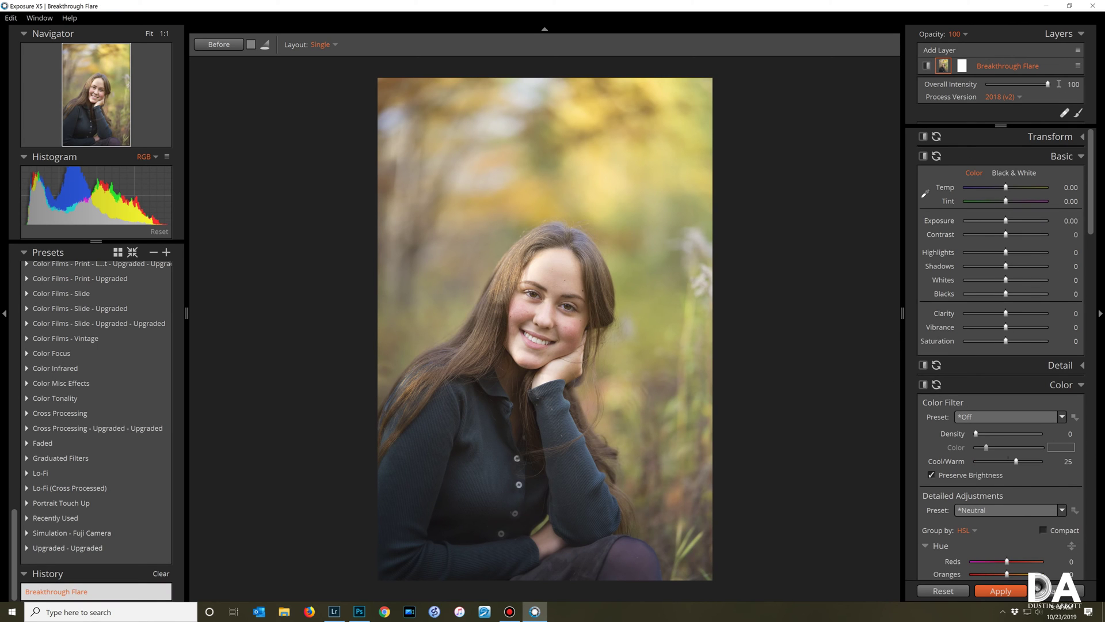
Lower the Breakthrough Flare Overall Intensity to 36, then restore it to 100
drag(1048, 84, 1010, 85)
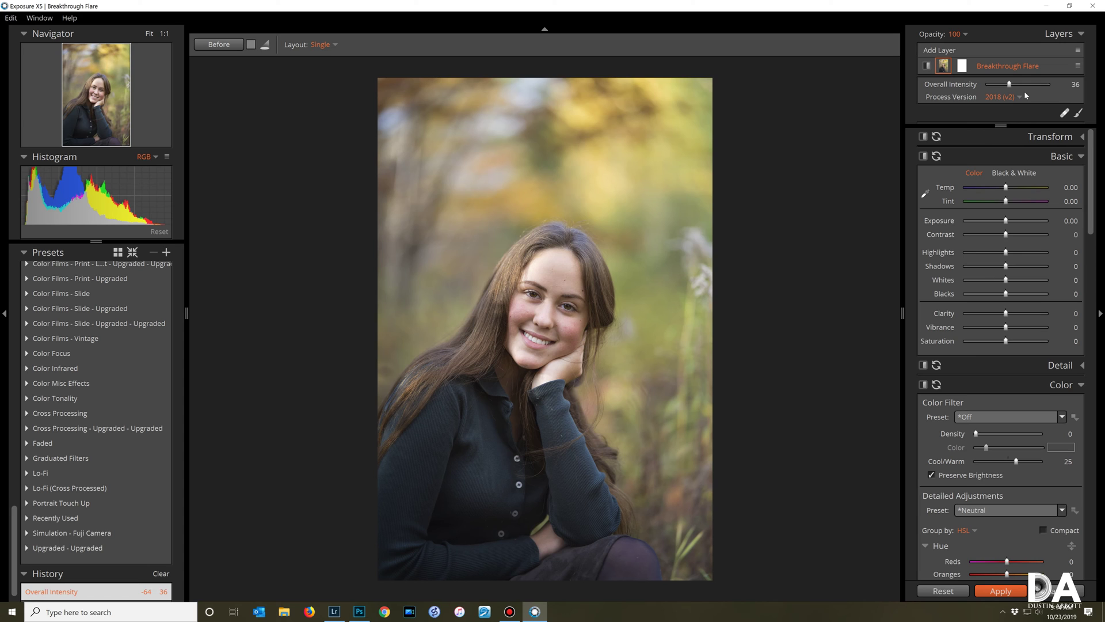
drag(1011, 85, 1057, 87)
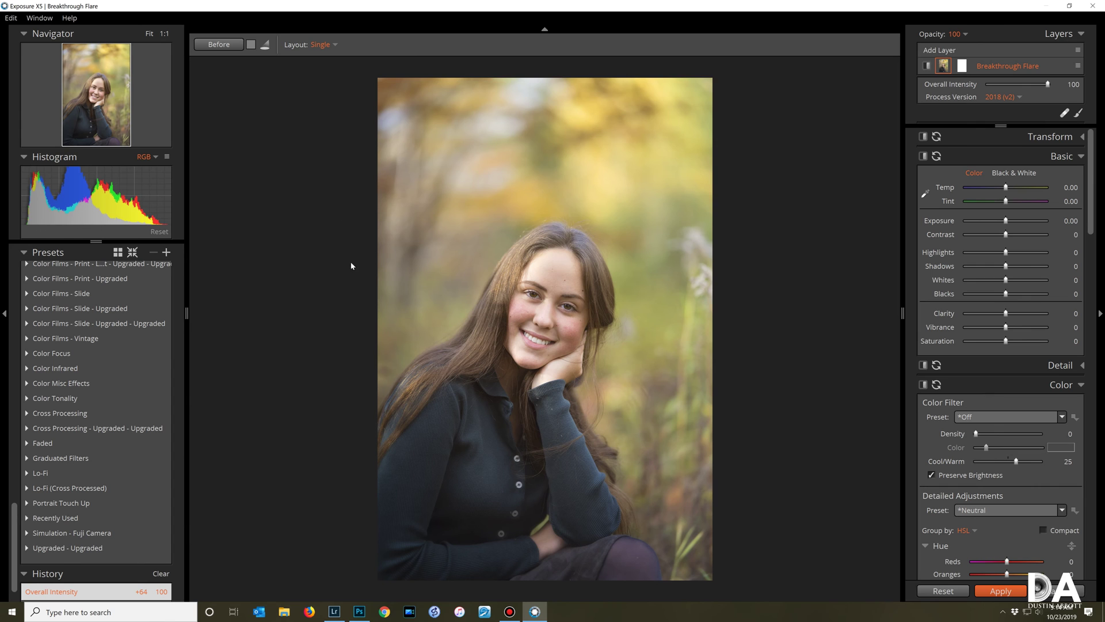
click(525, 333)
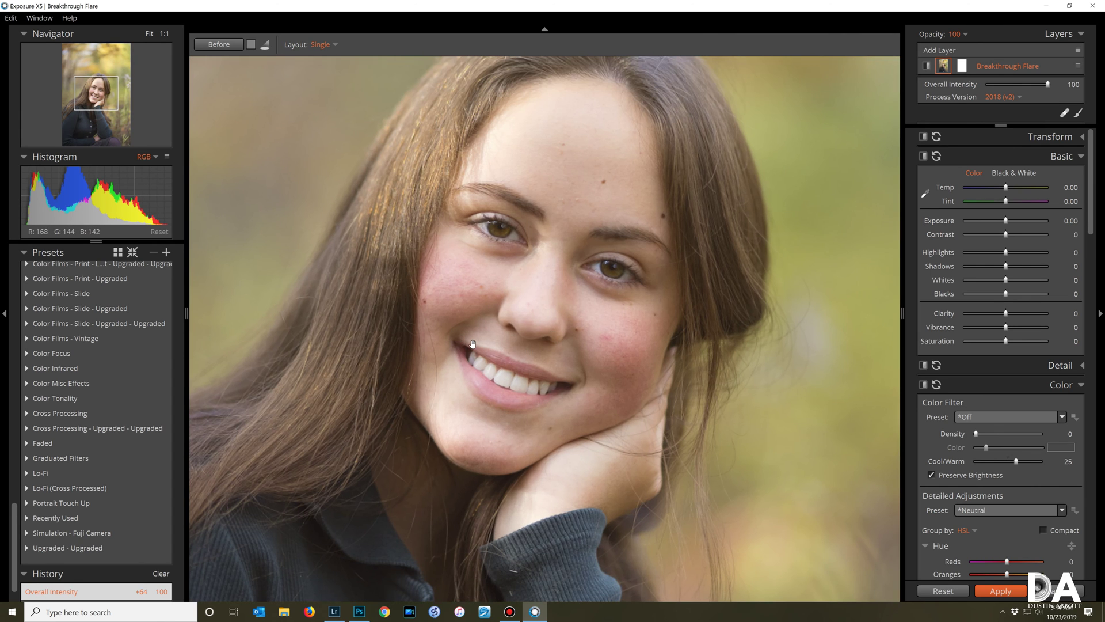
scroll(472, 343, up, 1)
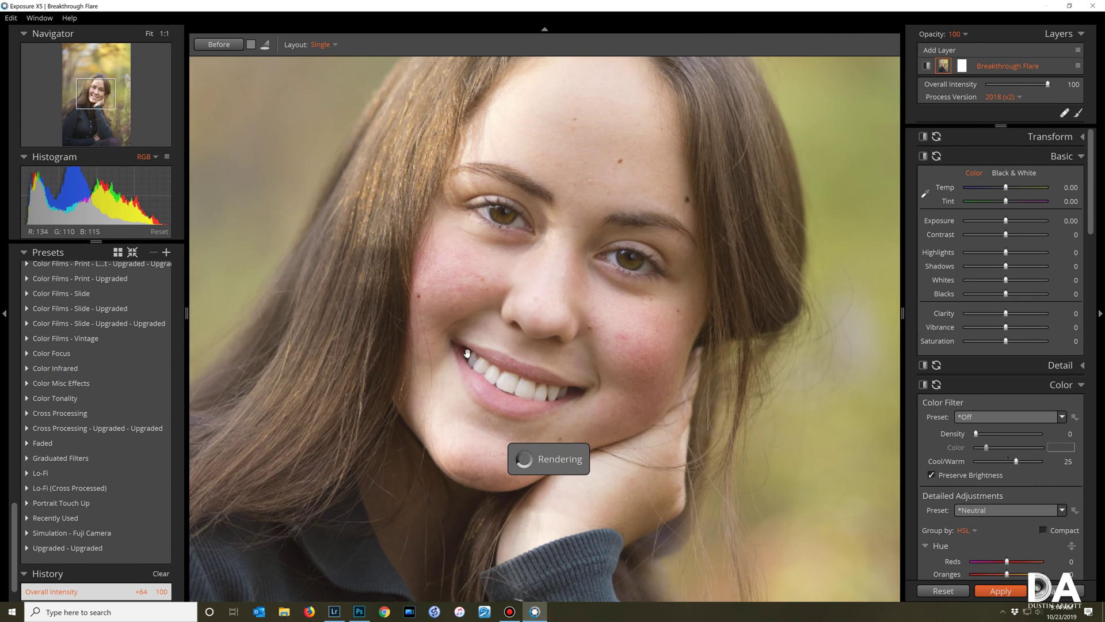
click(226, 48)
click(226, 48)
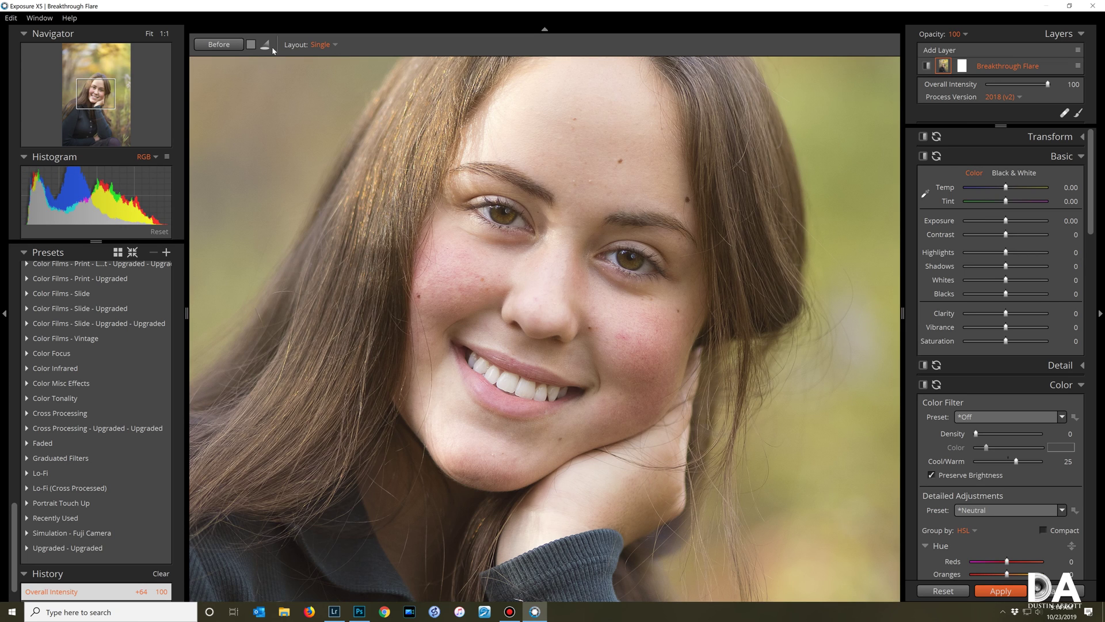
click(320, 44)
click(320, 131)
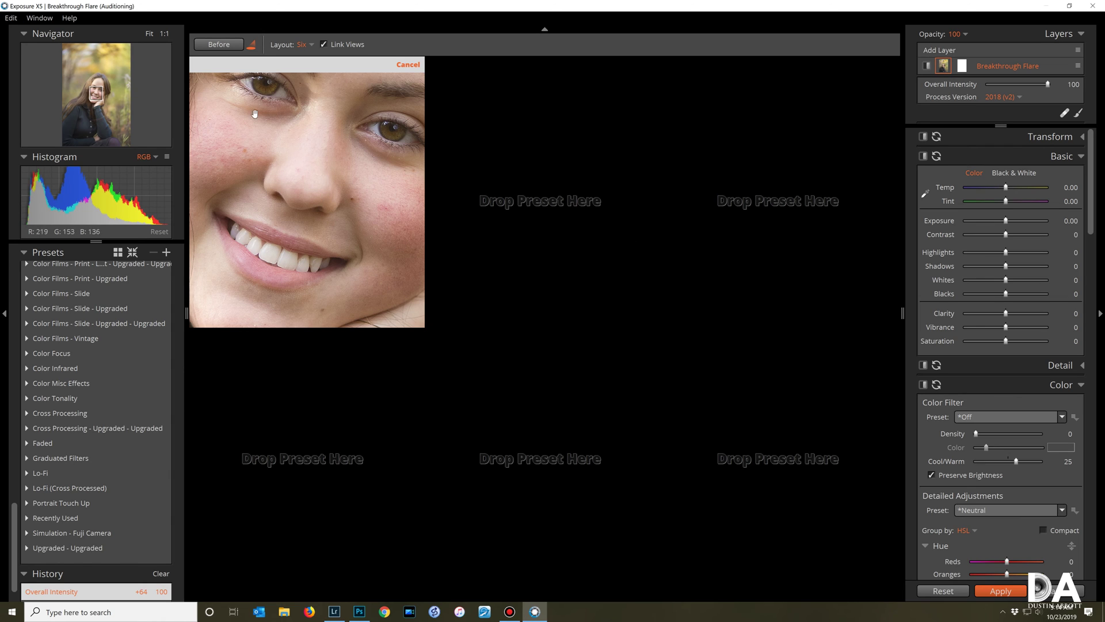
click(301, 46)
click(311, 59)
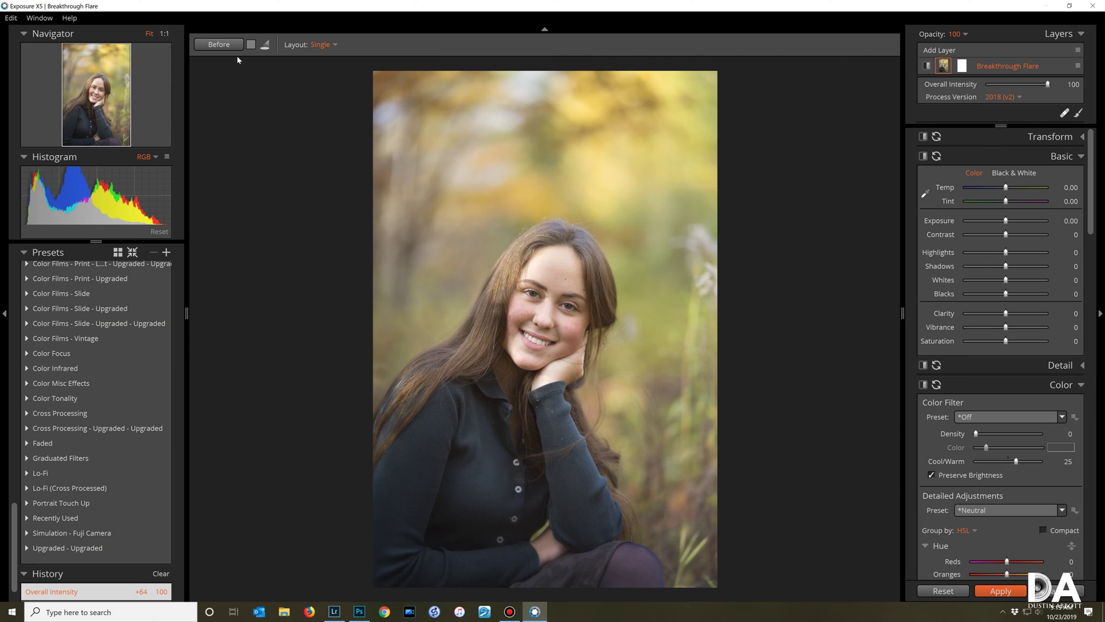
click(223, 45)
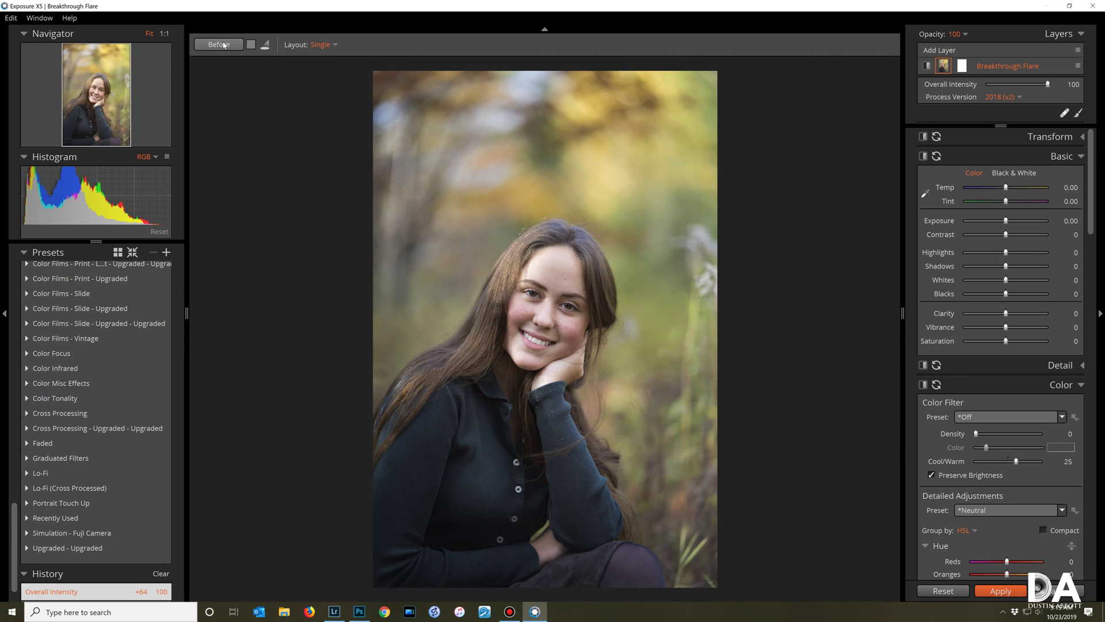
click(223, 45)
click(222, 45)
click(223, 45)
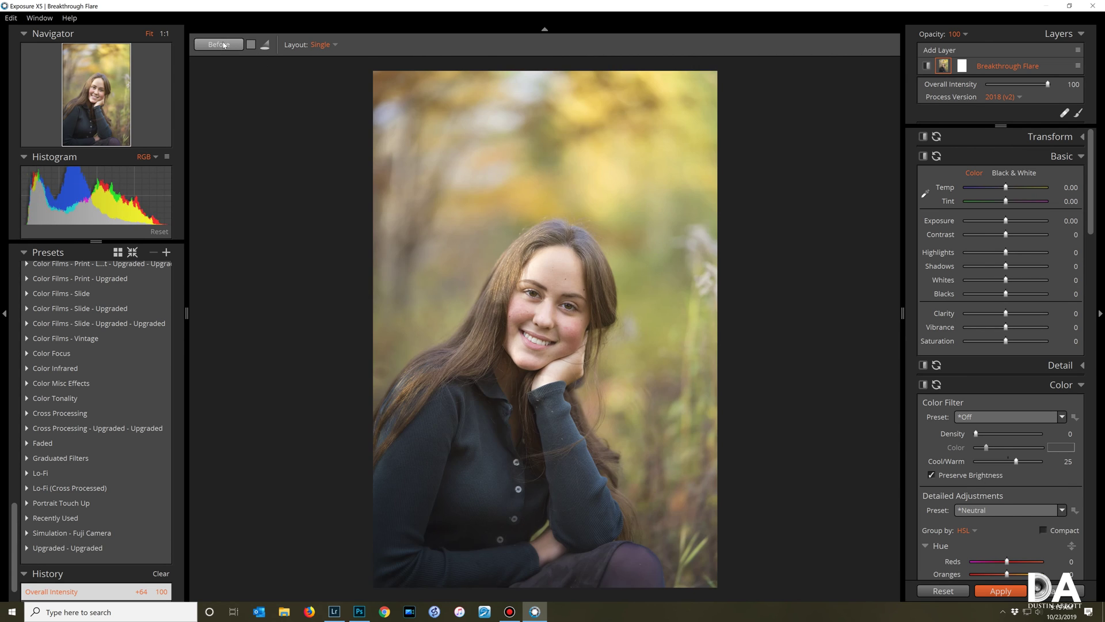
click(223, 45)
click(223, 45)
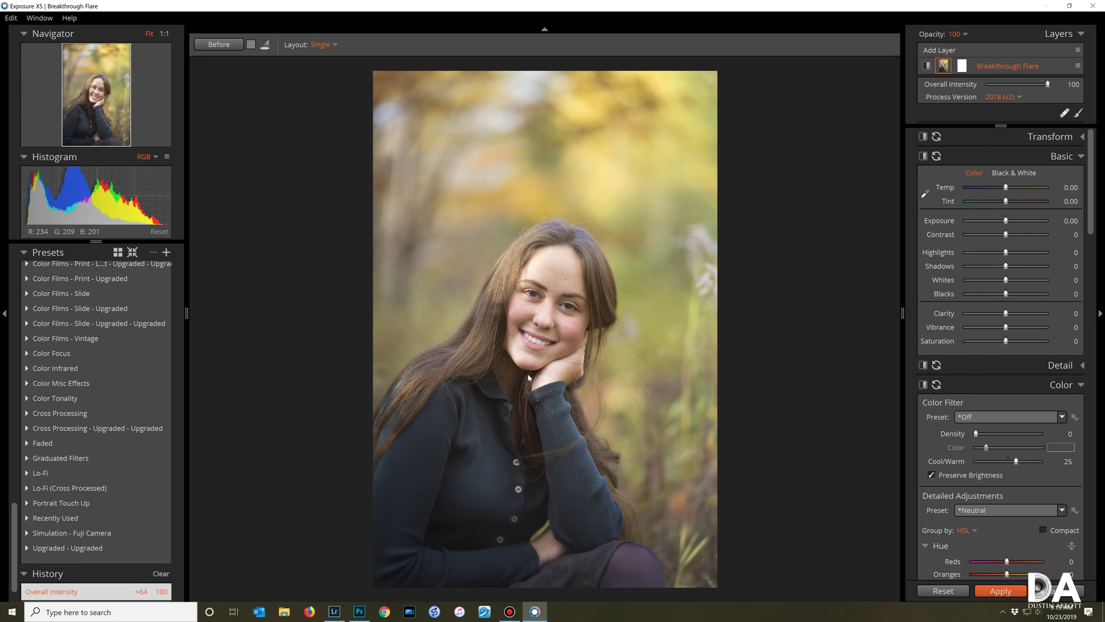
click(558, 406)
click(557, 400)
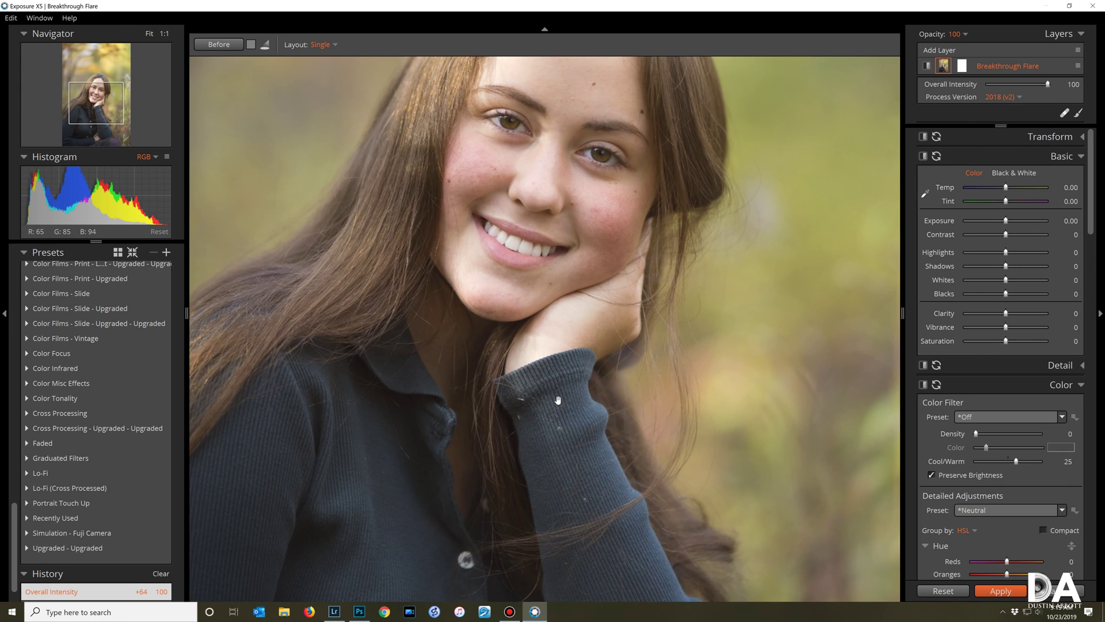
drag(558, 320, 466, 414)
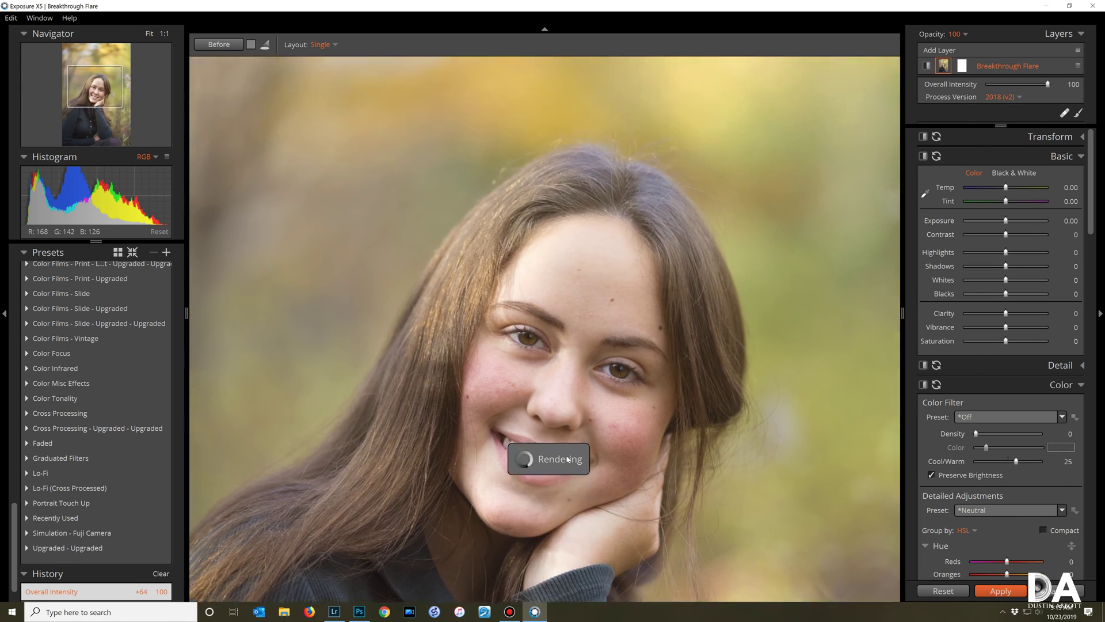
scroll(443, 423, up, 1)
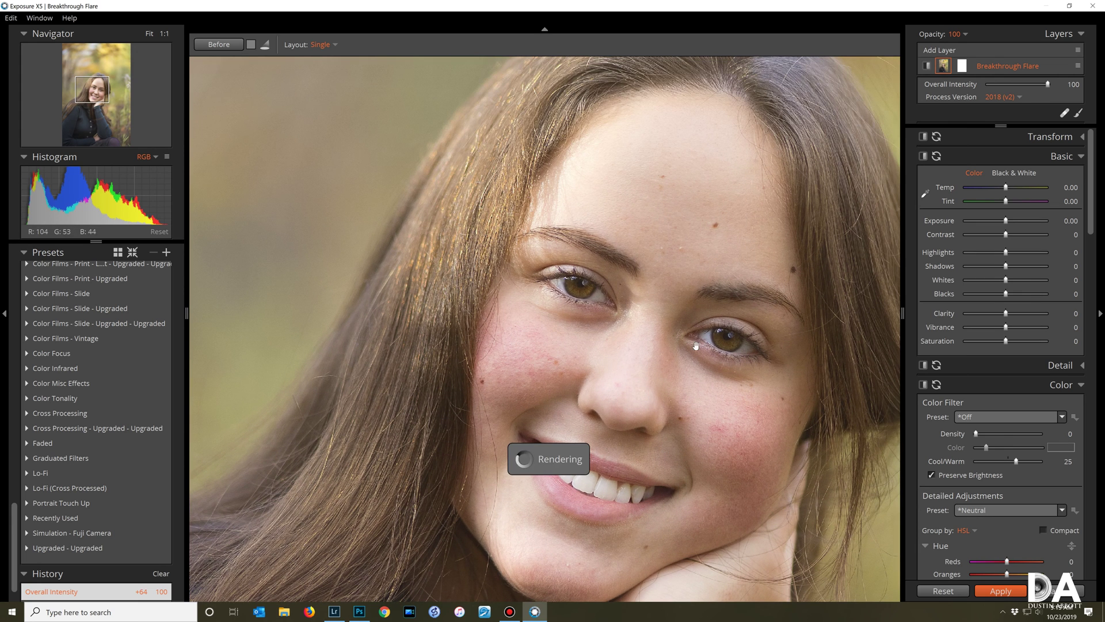
click(1000, 591)
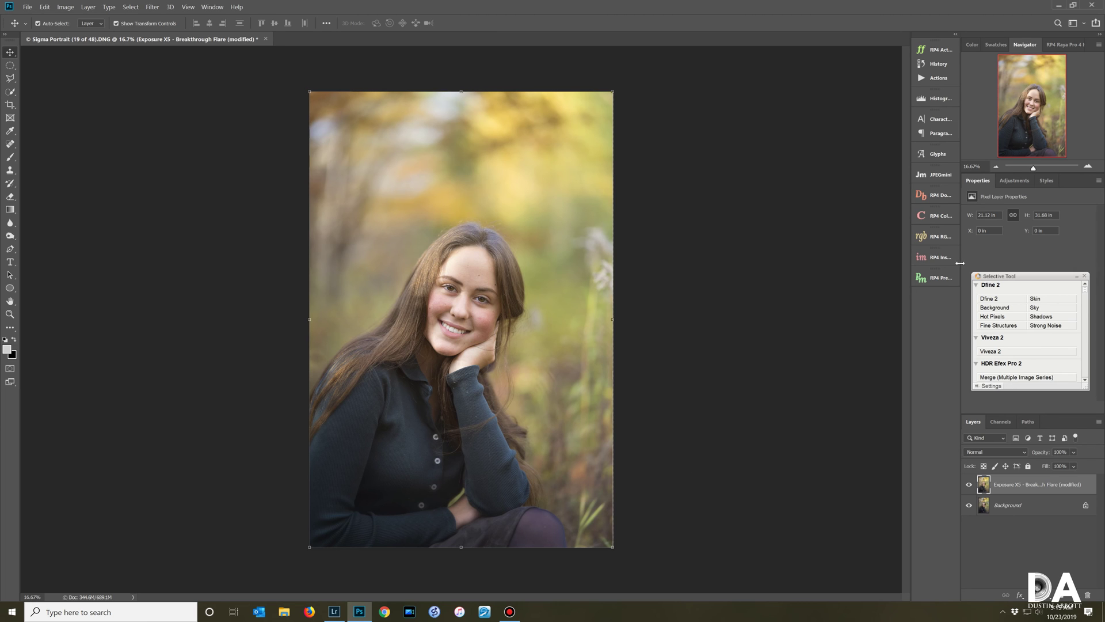
scroll(499, 375, up, 5)
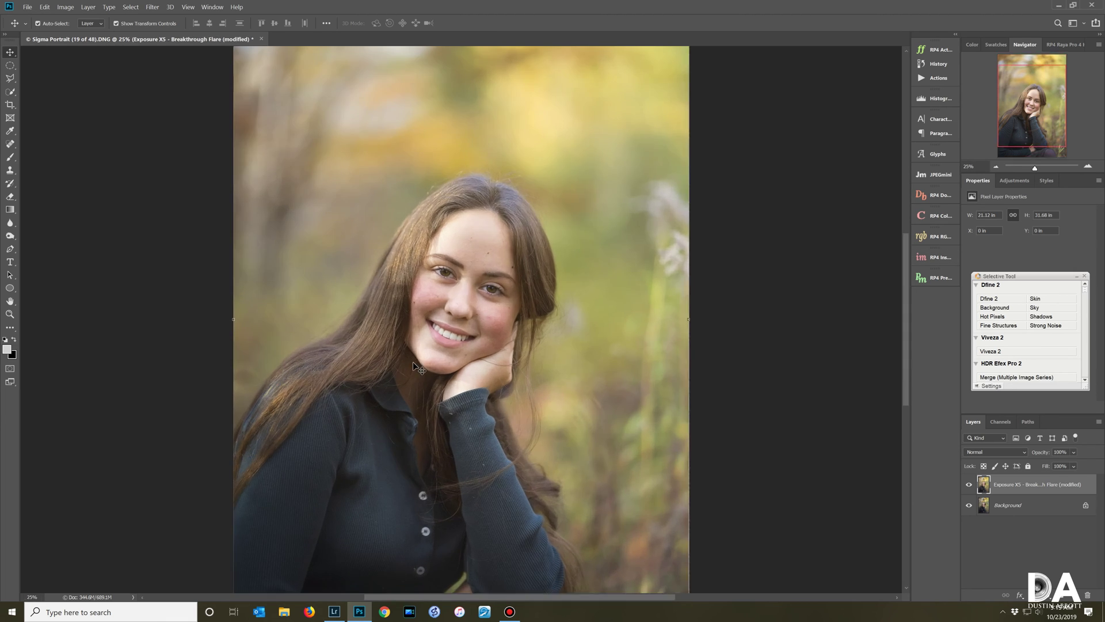